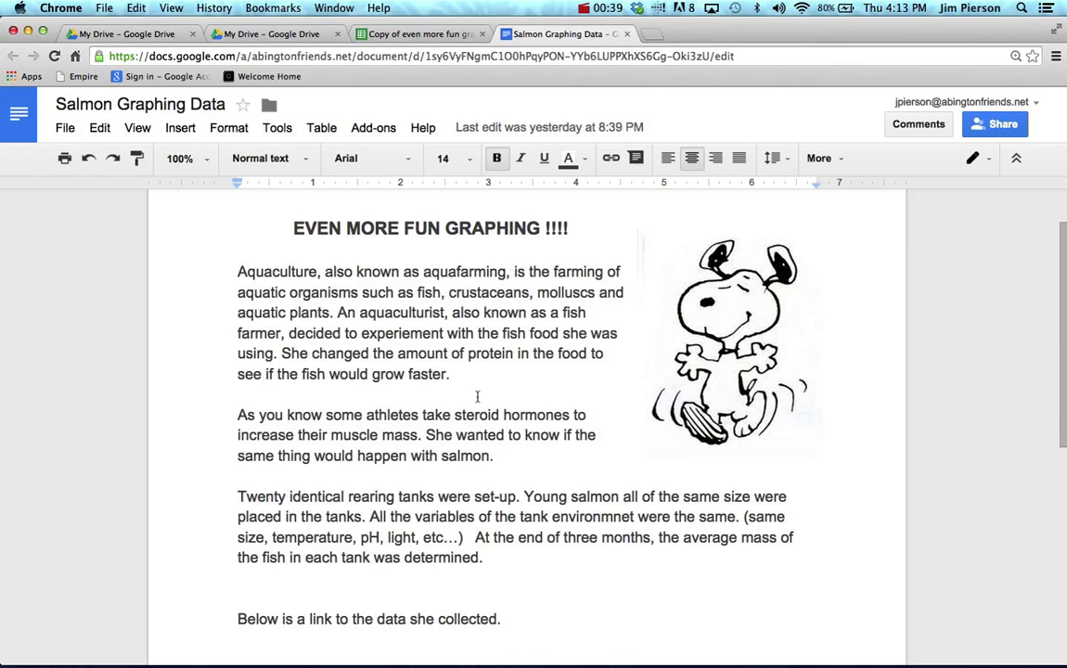
Review the salmon experiment description, switch to the "Copy of even more fun graphing data" spreadsheet and look through the tank data
scroll(468, 461, down, 4)
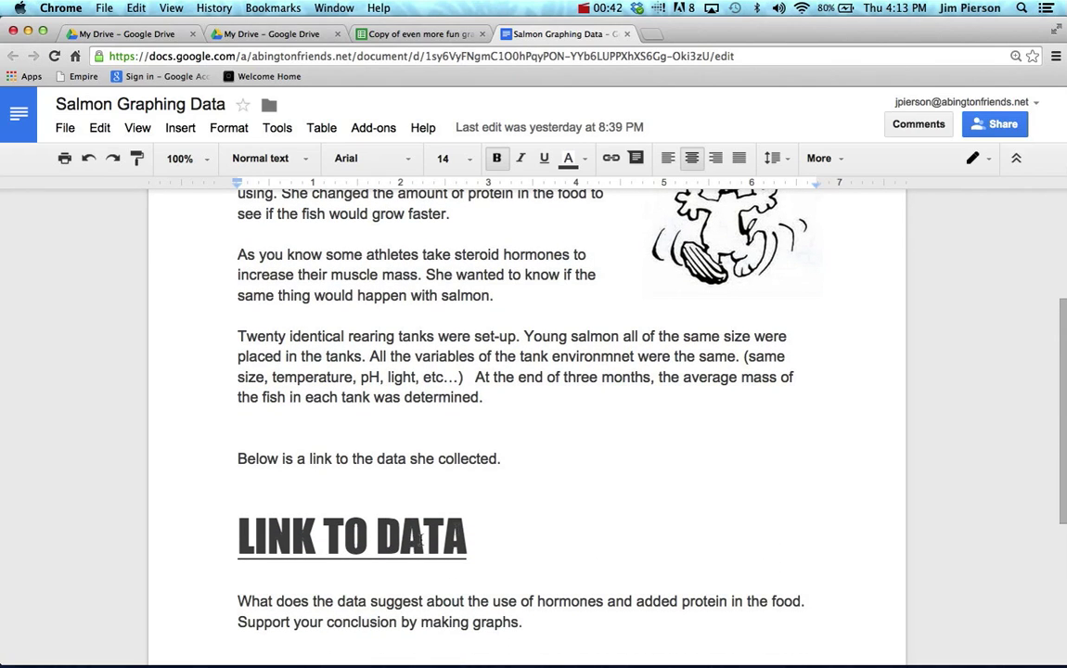
scroll(522, 505, up, 4)
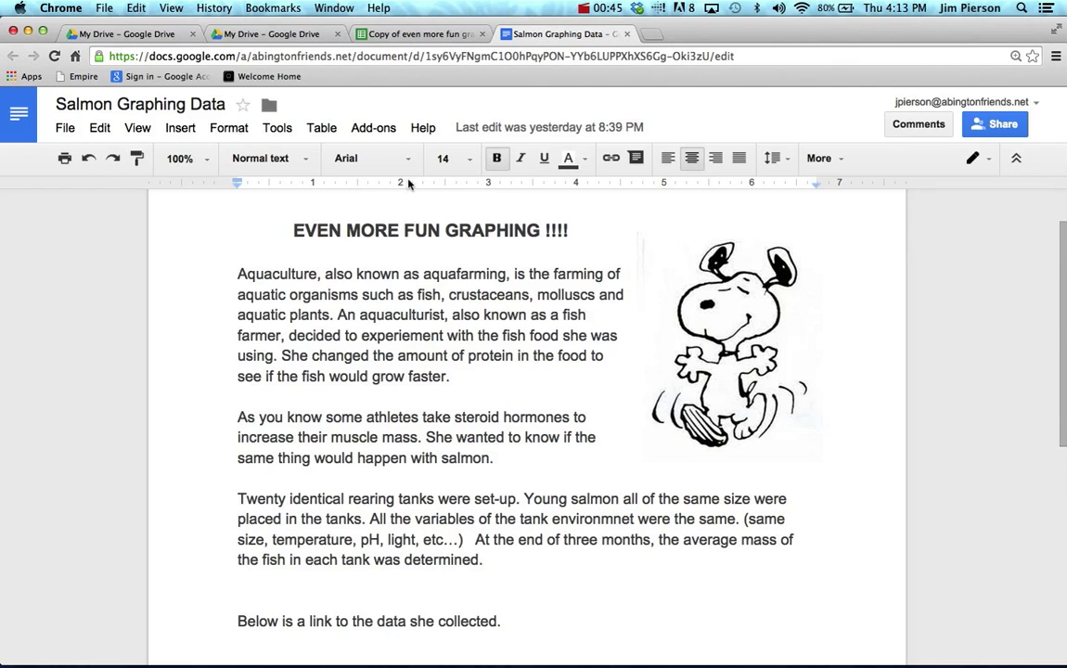
click(429, 37)
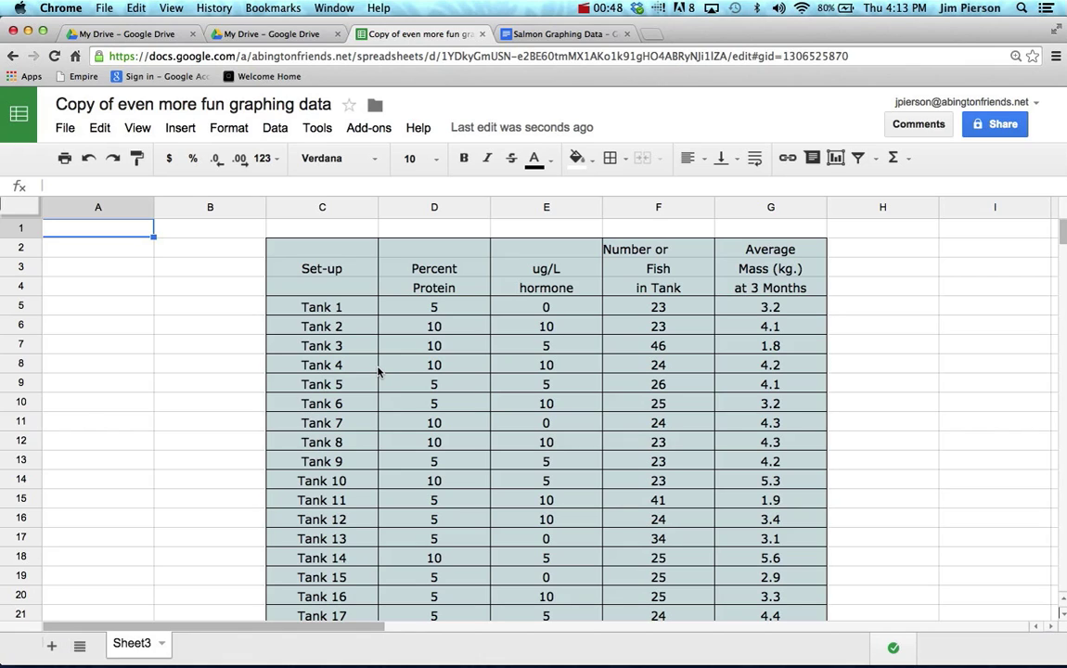
scroll(378, 371, down, 2)
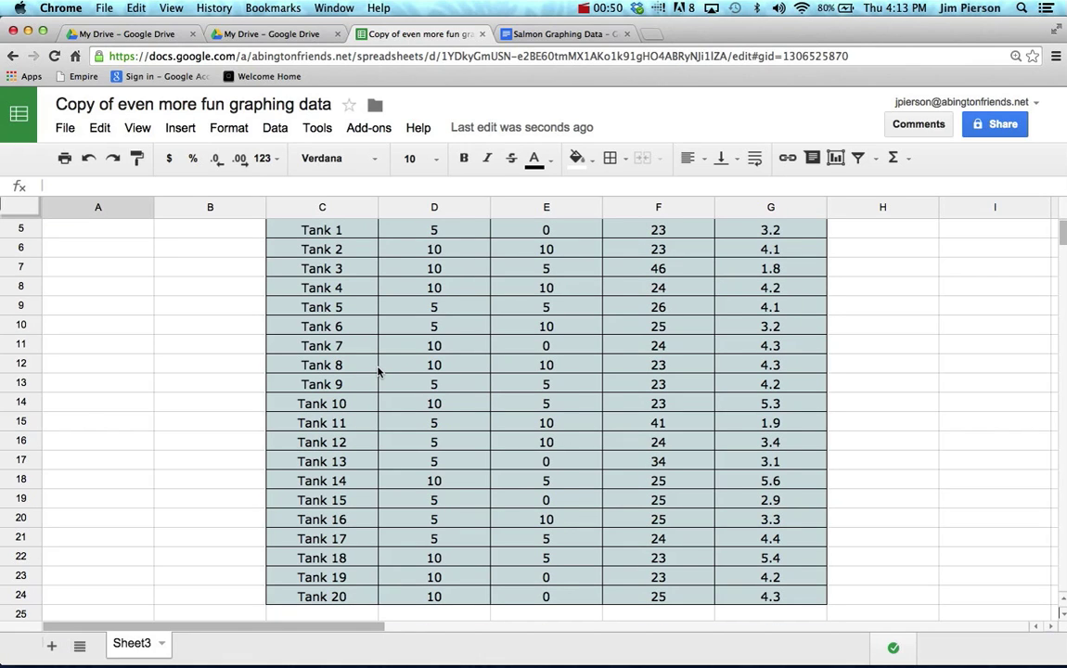
scroll(379, 372, up, 2)
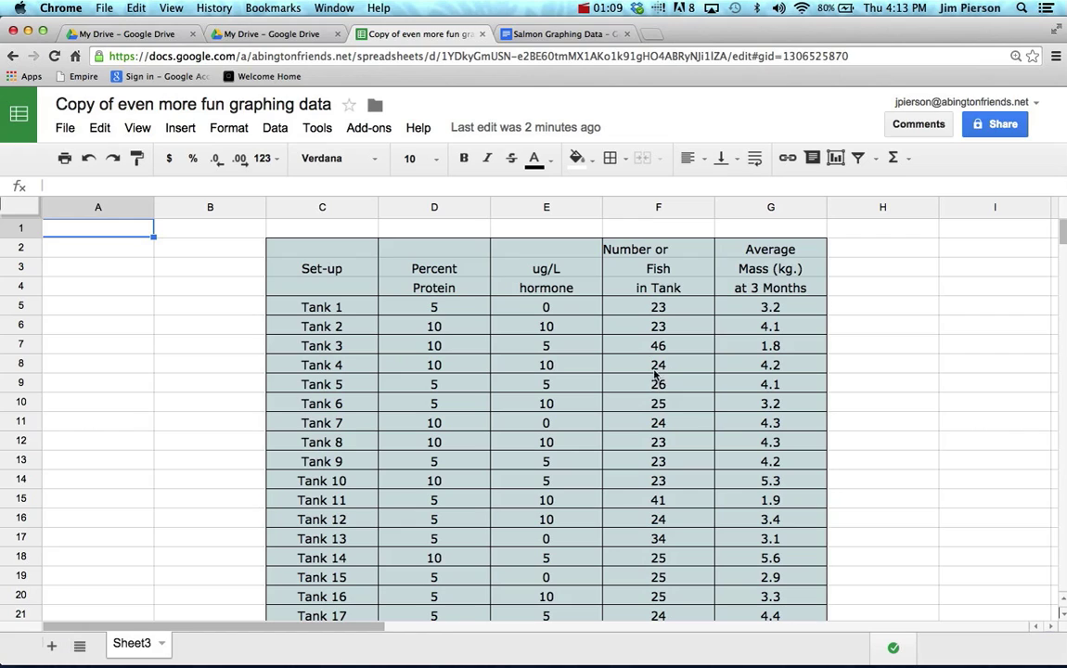
Center the "Number or Fish in Tank" header cells F2:F4 horizontally
click(660, 246)
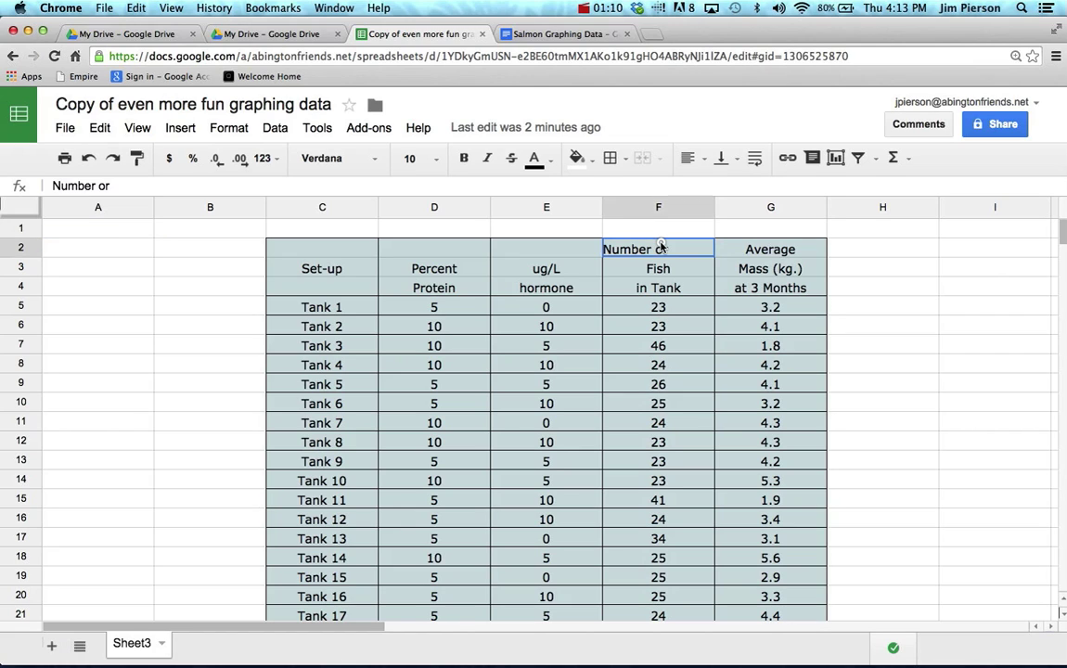
drag(660, 246, 663, 277)
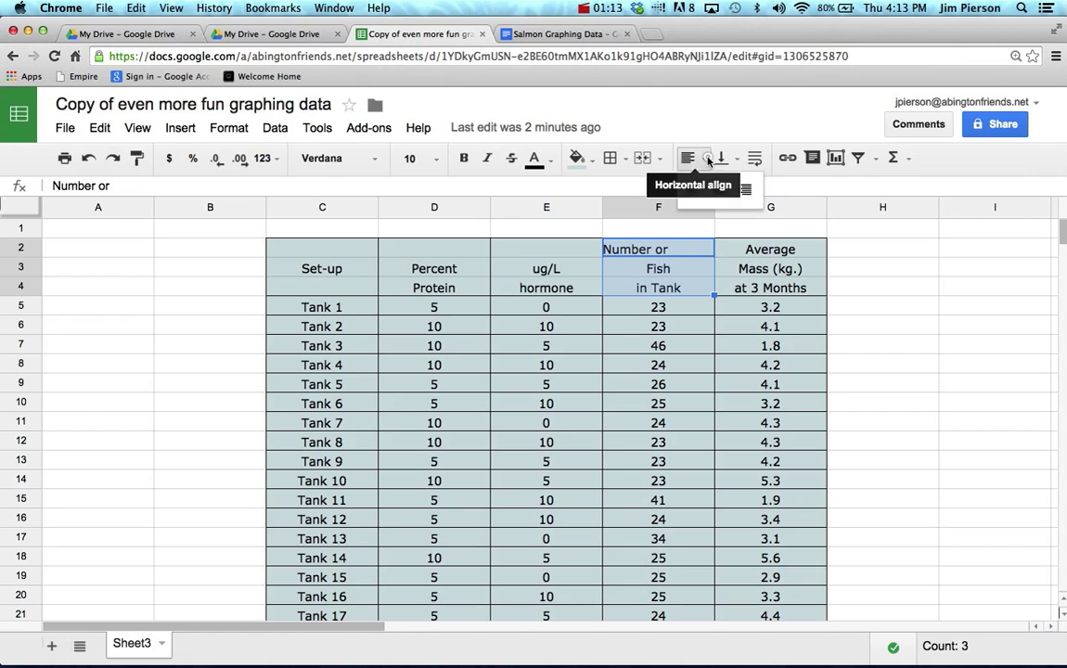
click(707, 159)
click(718, 186)
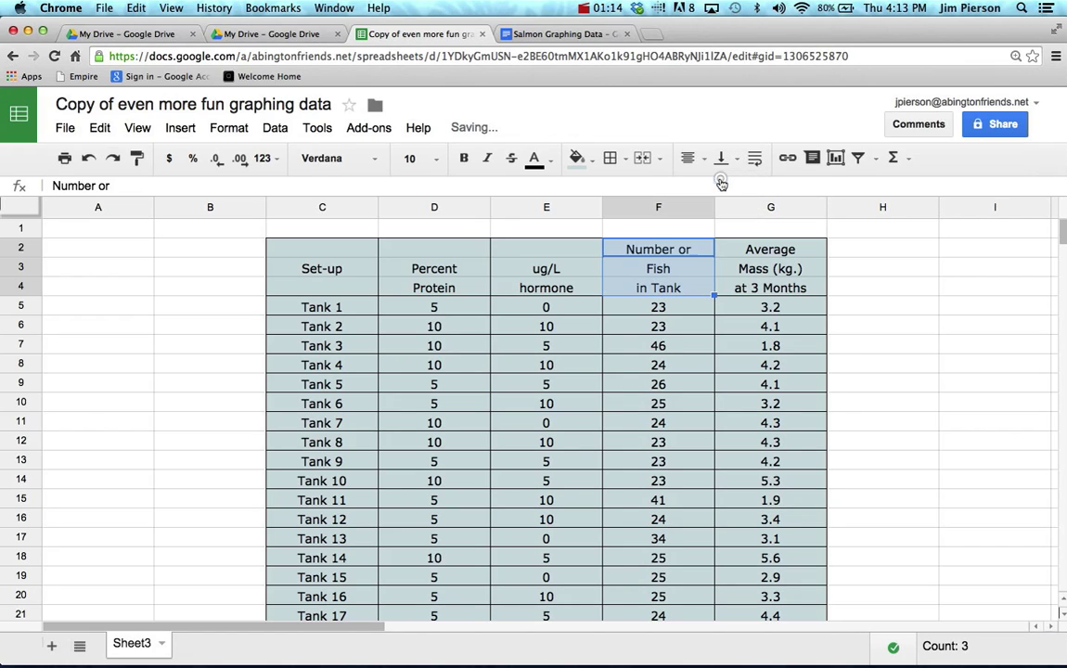
click(684, 420)
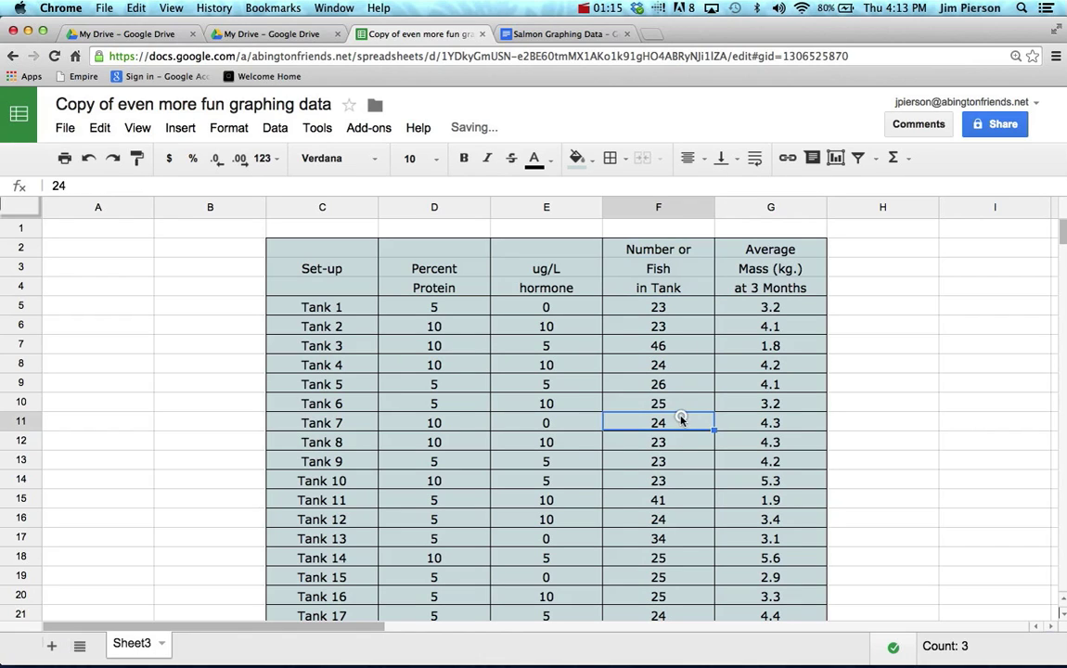
Check the fish counts and average masses in the tank table, and delete row 15 containing the Tank 11 data
scroll(675, 454, down, 1)
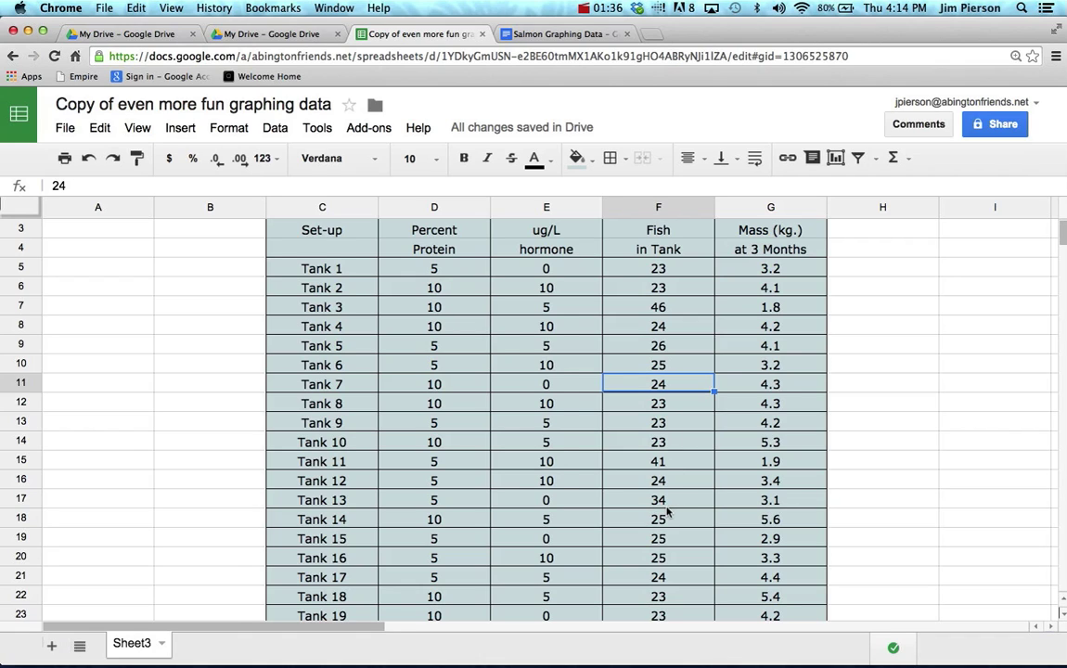
scroll(666, 512, down, 3)
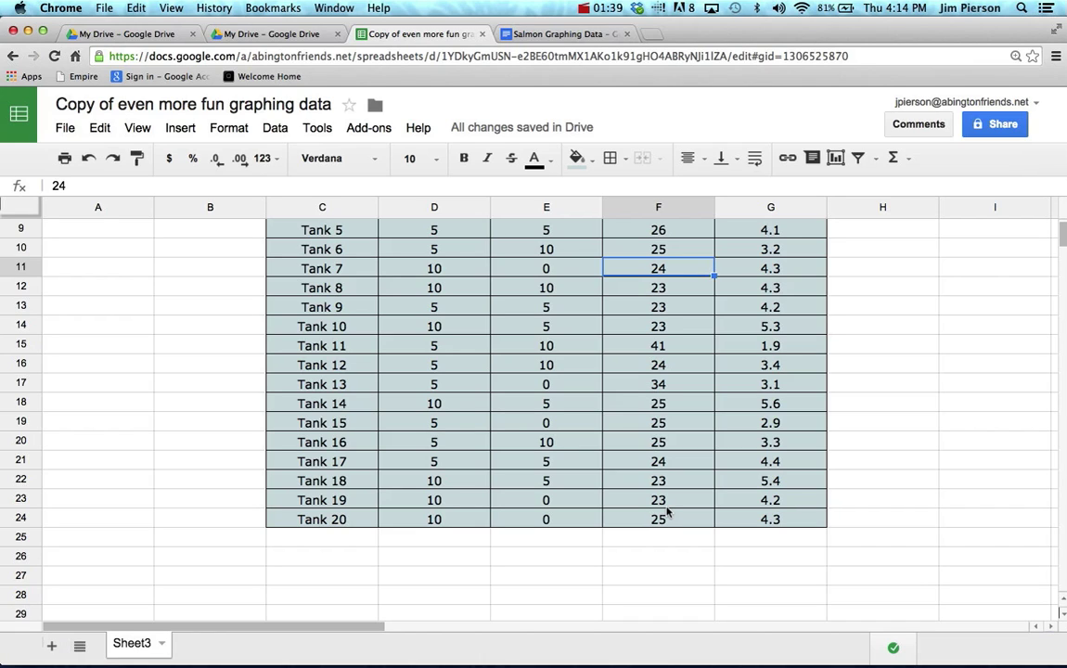
scroll(667, 511, up, 1)
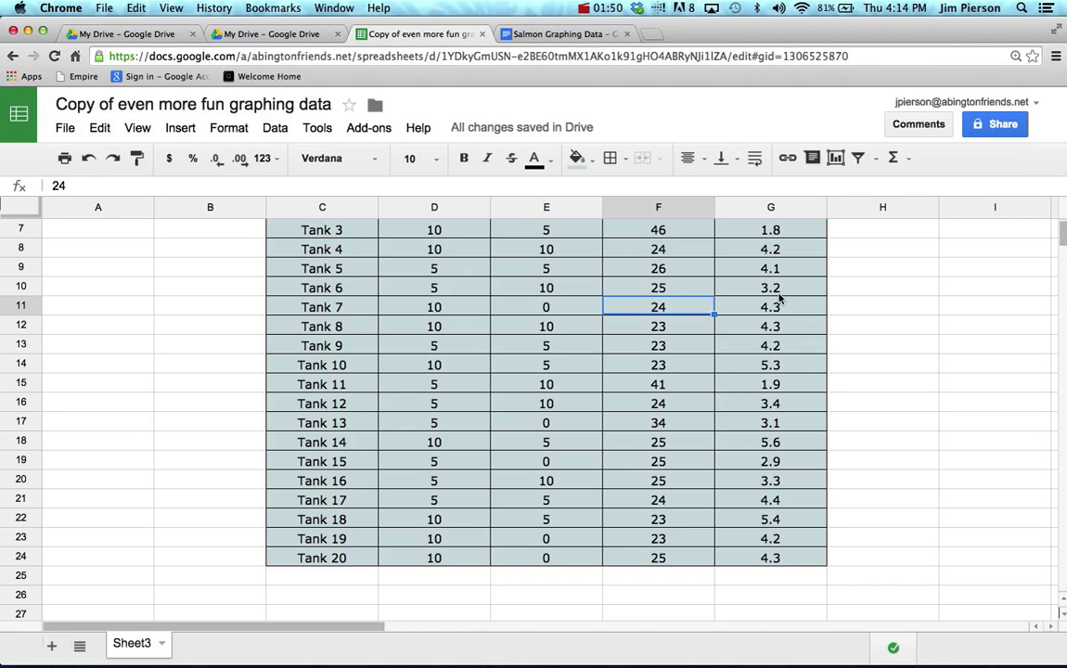
scroll(776, 414, up, 3)
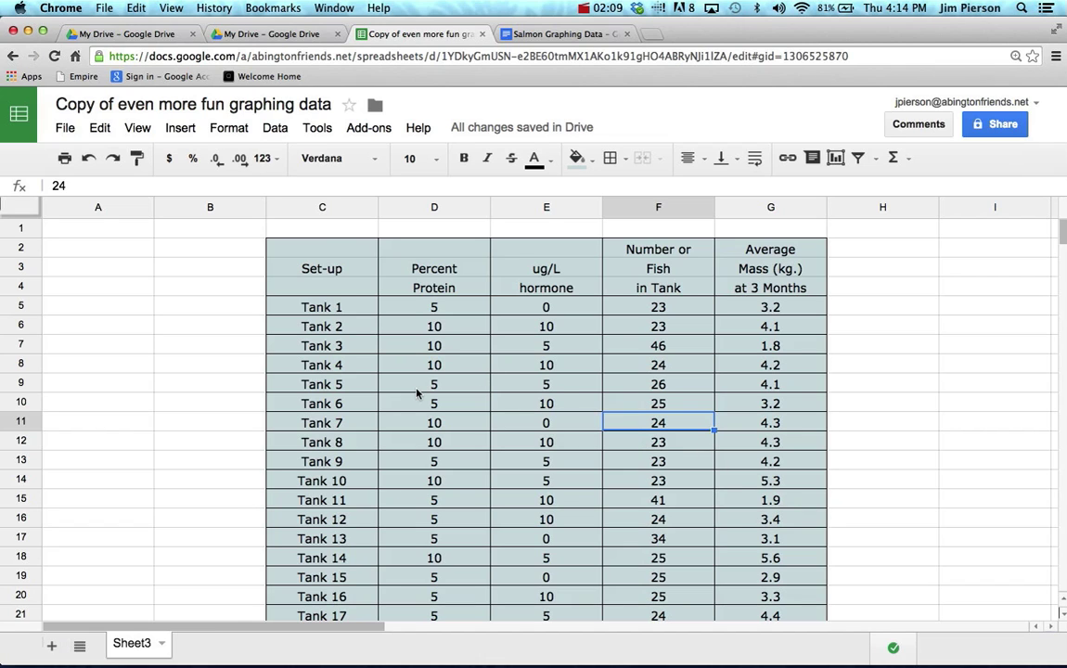
scroll(417, 394, down, 5)
scroll(416, 395, up, 3)
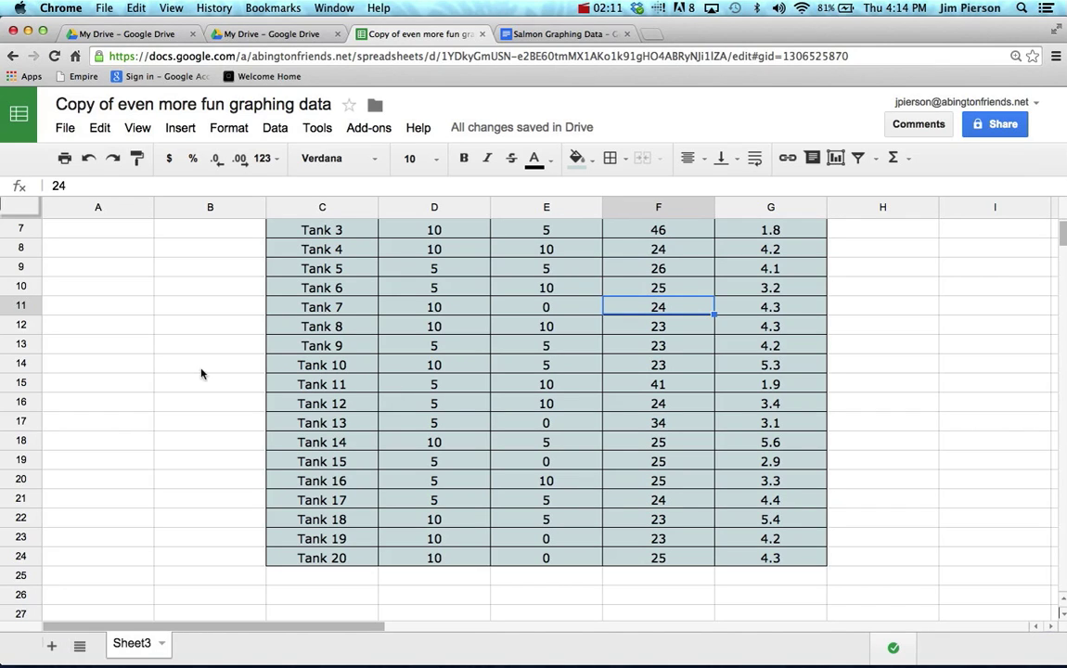
click(30, 386)
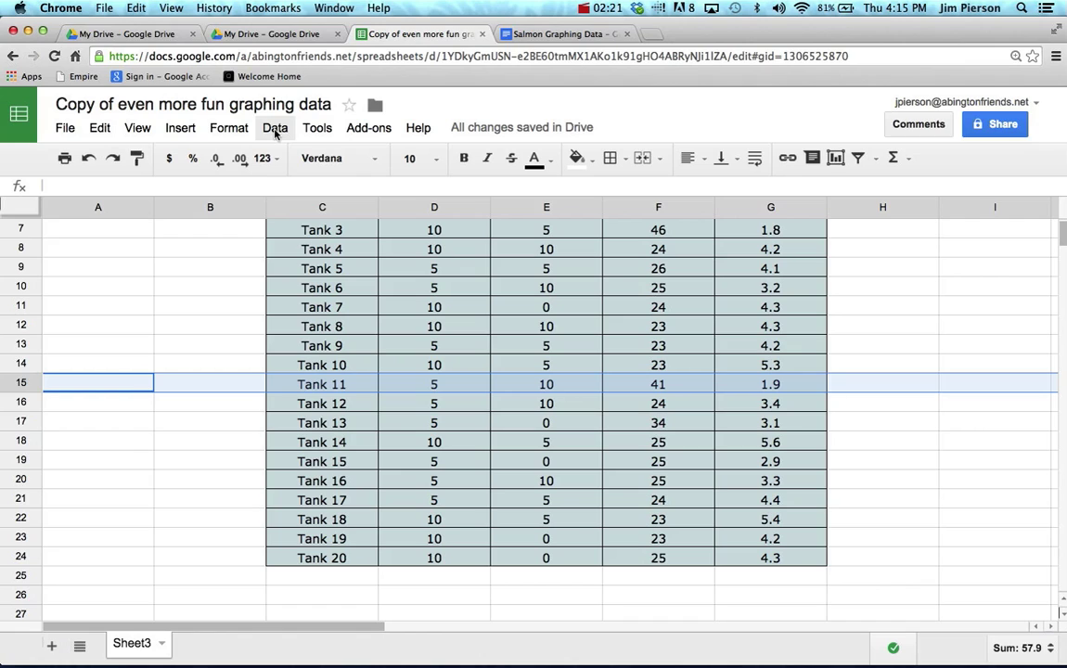
click(100, 127)
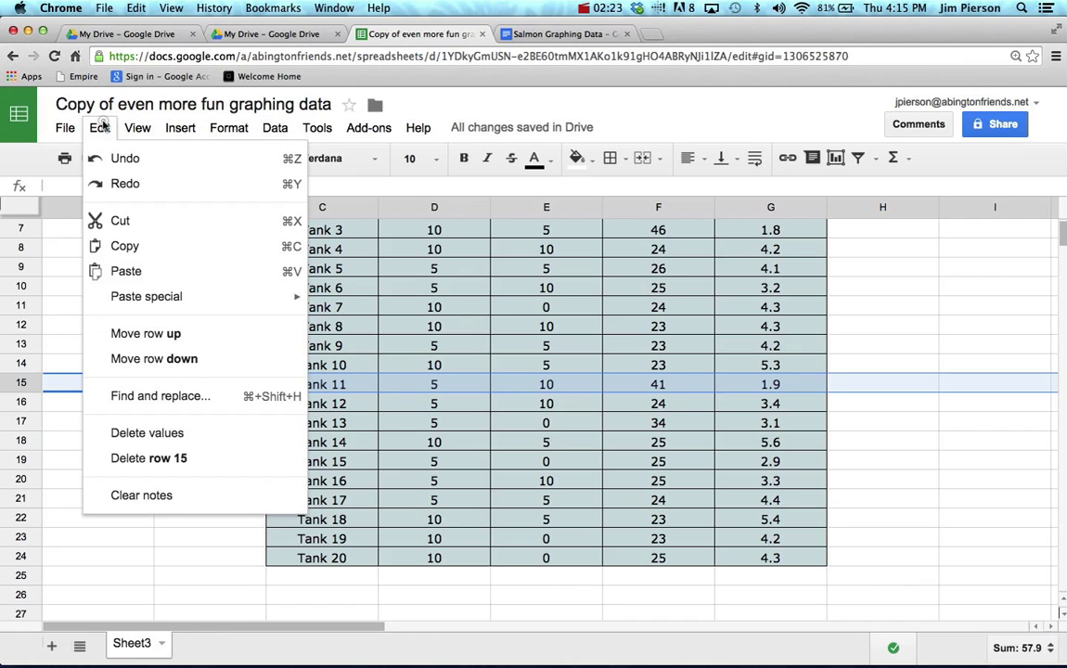
click(145, 458)
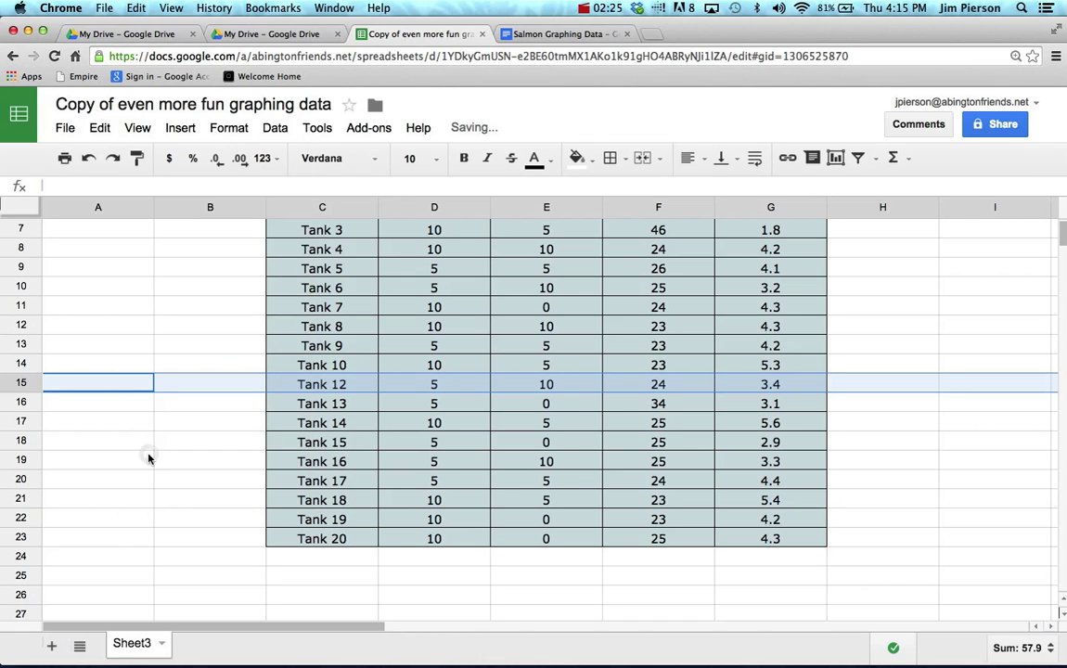
Delete row 7 containing the Tank 3 data
scroll(149, 461, up, 3)
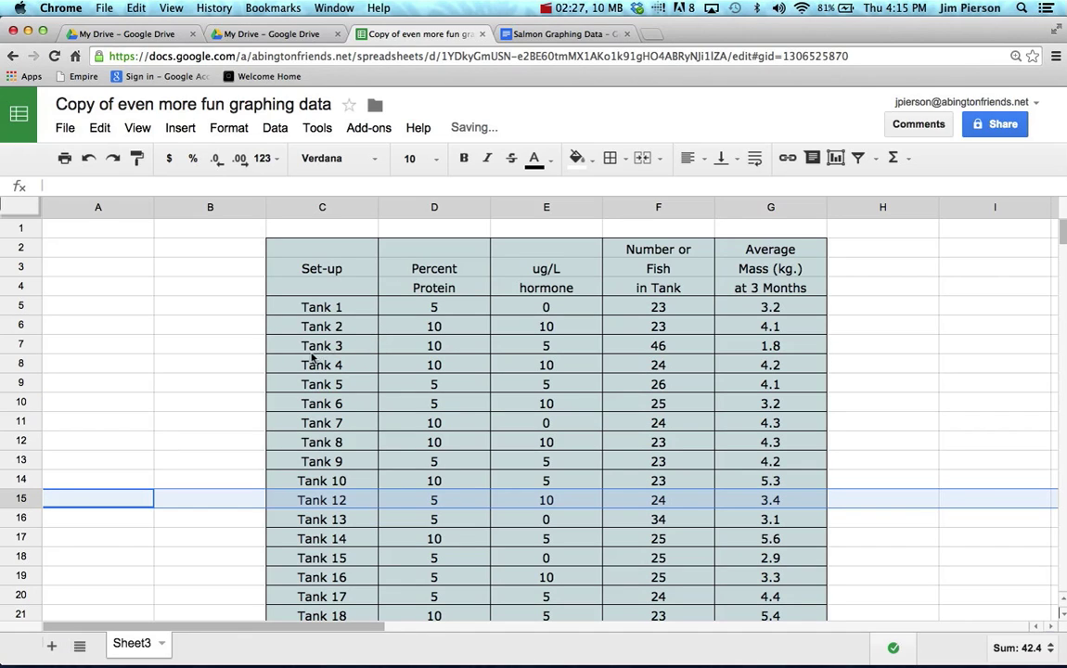
click(22, 343)
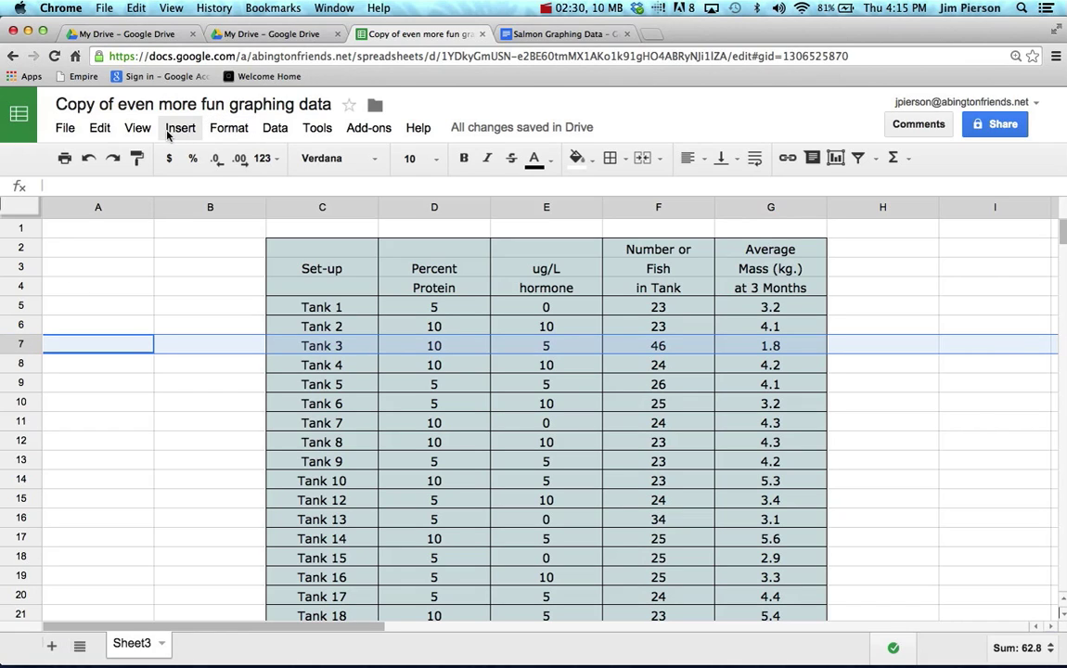
click(108, 133)
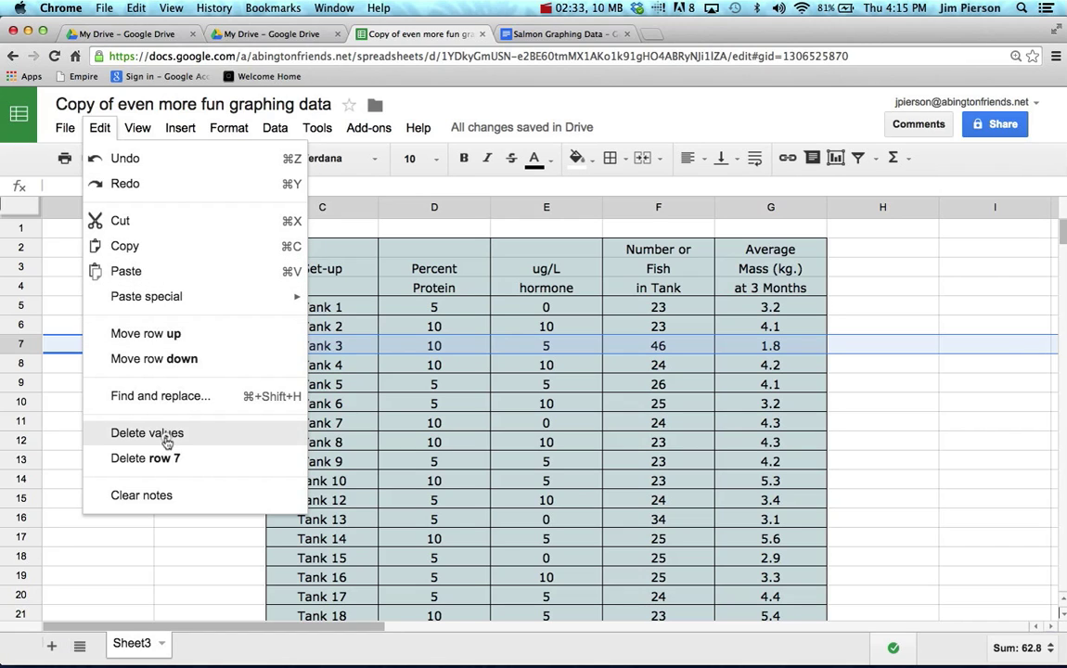
click(170, 464)
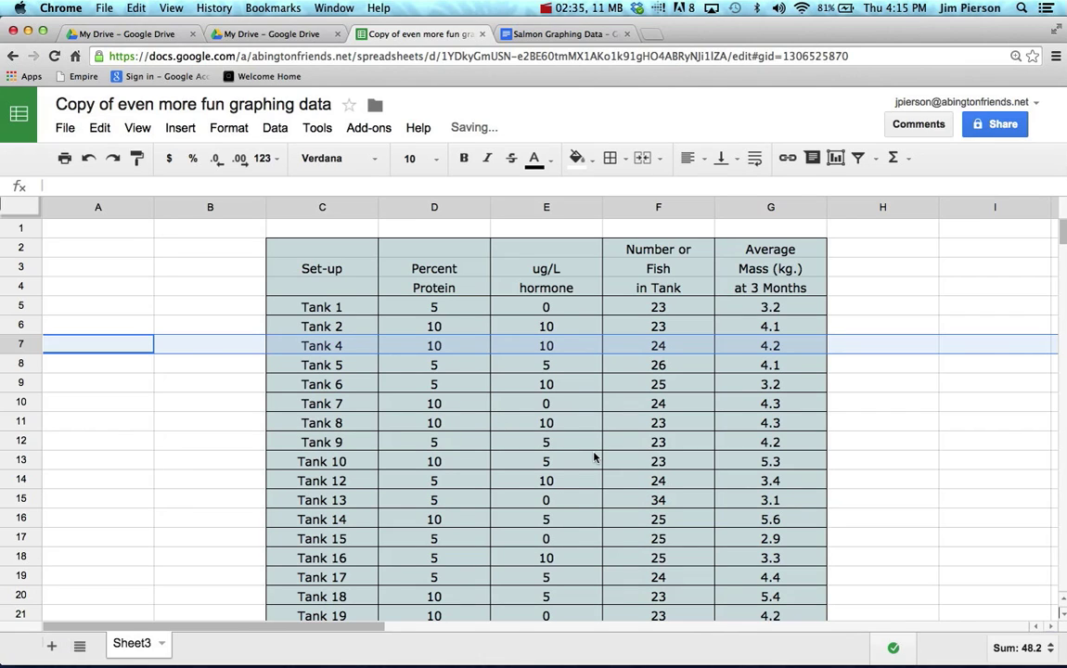
Check the rest of the table for overcrowded tanks and delete row 15 containing the Tank 13 data
scroll(594, 458, down, 3)
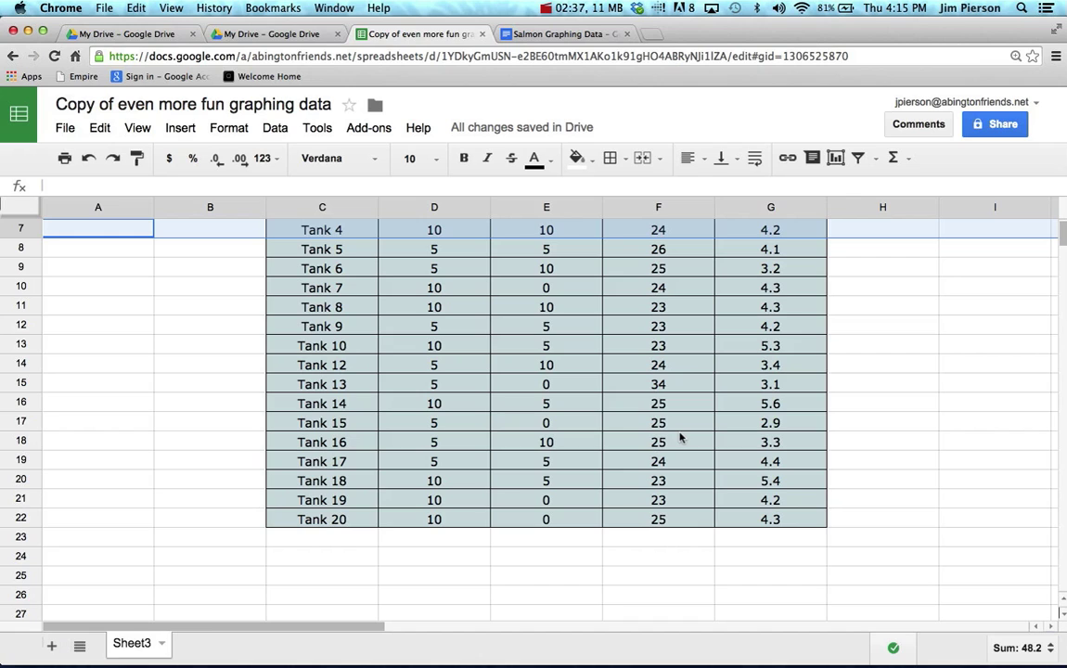
scroll(680, 436, up, 3)
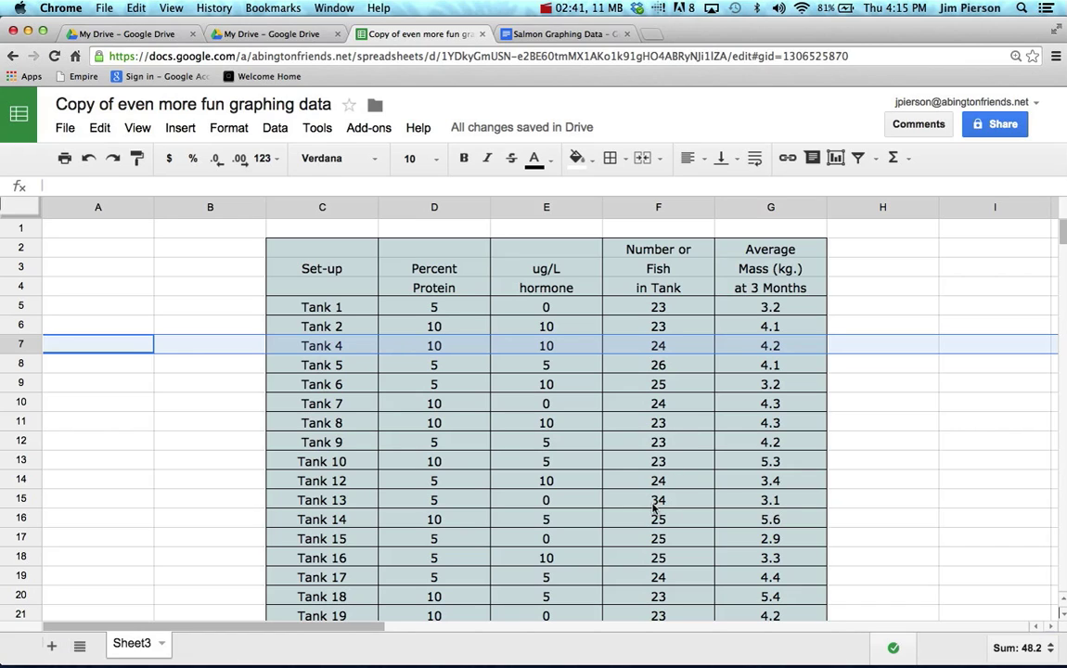
click(19, 502)
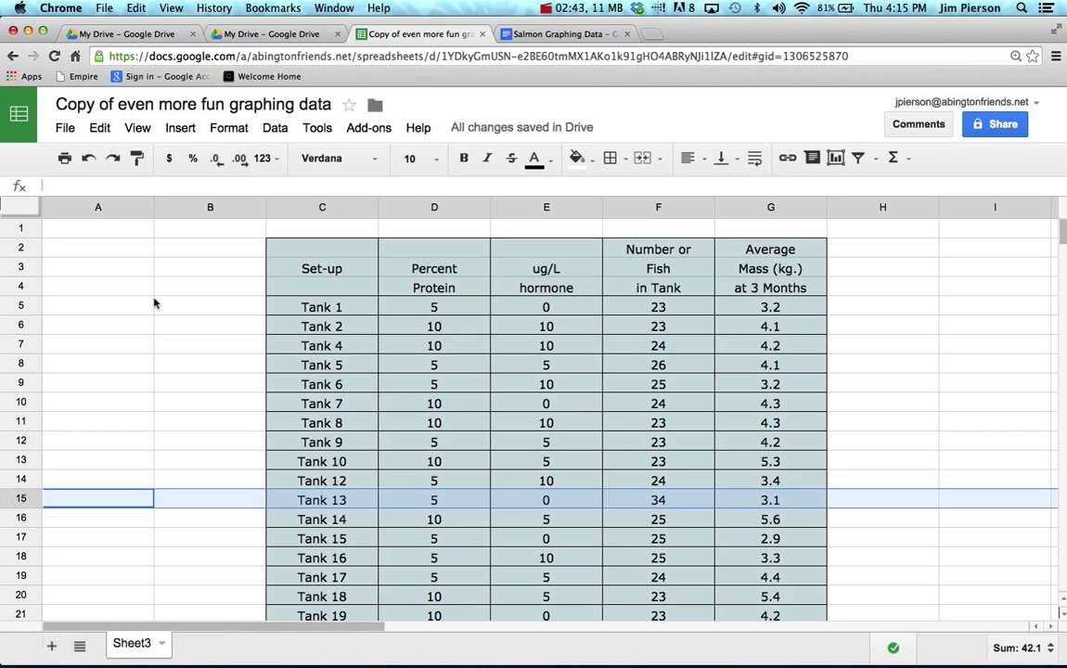
click(101, 128)
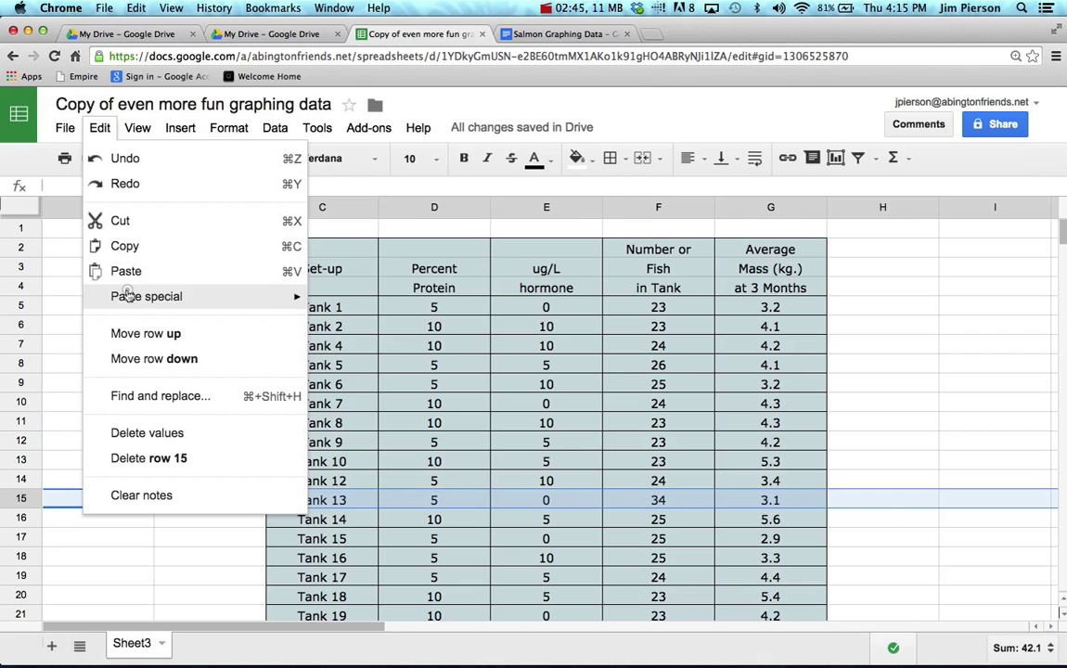
click(156, 458)
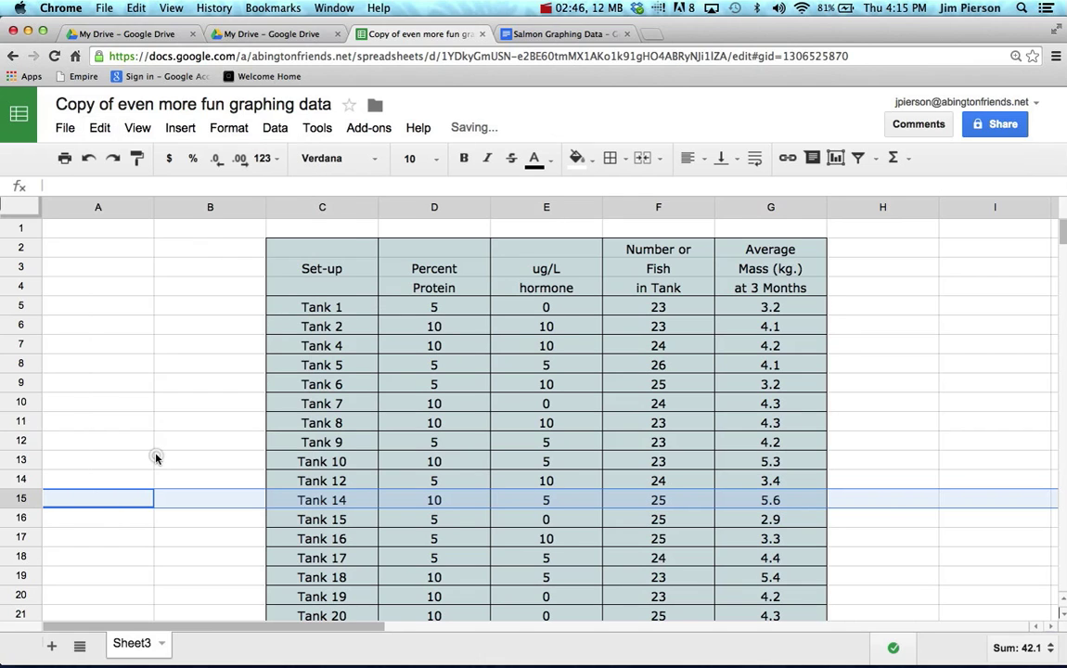
click(183, 473)
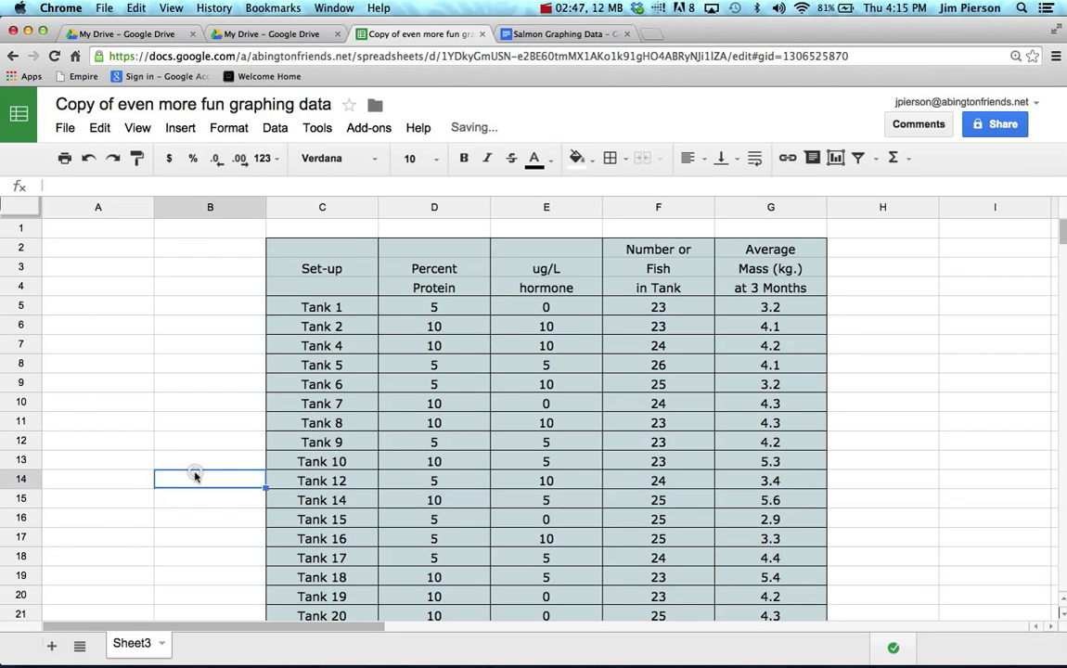
Examine the remaining tank rows, comparing percent protein, hormone level, number of fish and average mass
scroll(195, 474, down, 4)
scroll(194, 477, up, 3)
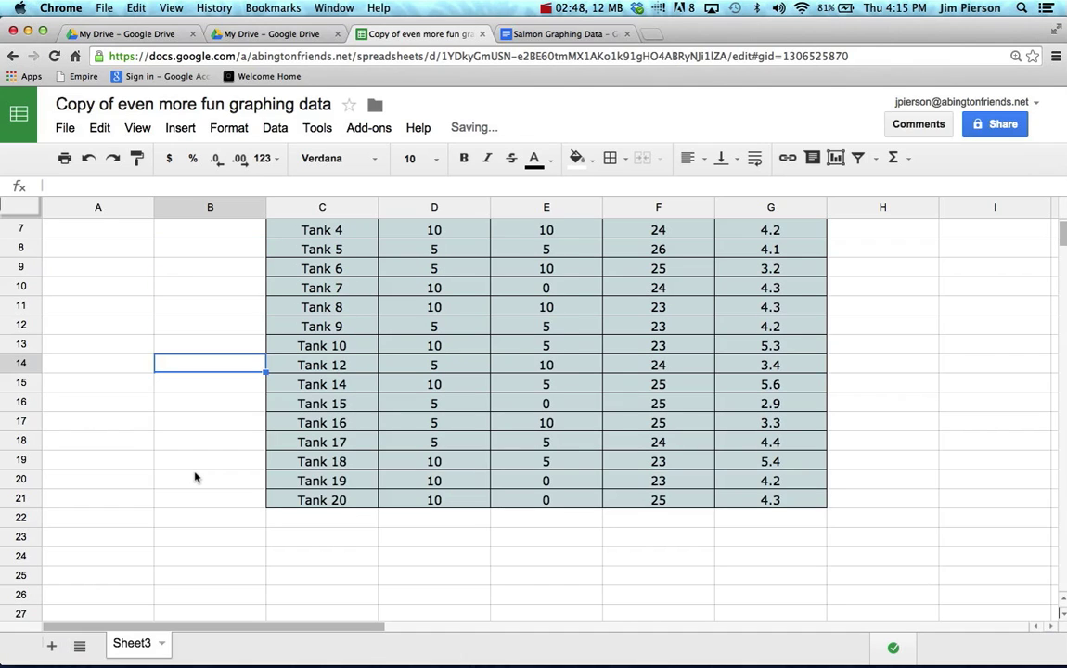
scroll(195, 477, up, 1)
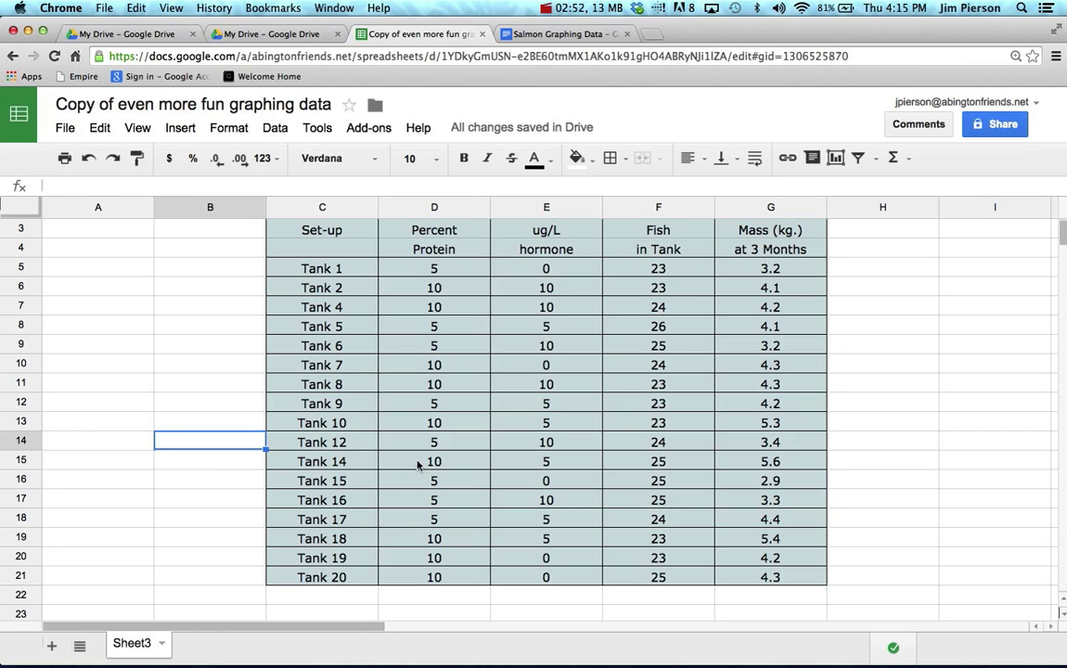
scroll(419, 469, up, 1)
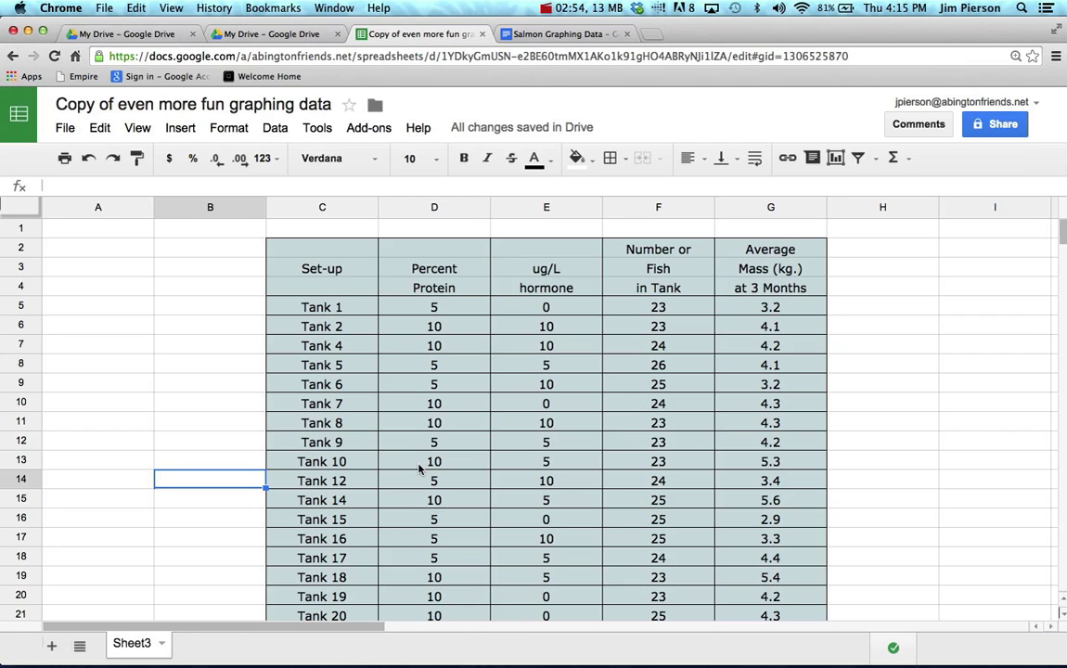
scroll(419, 469, down, 1)
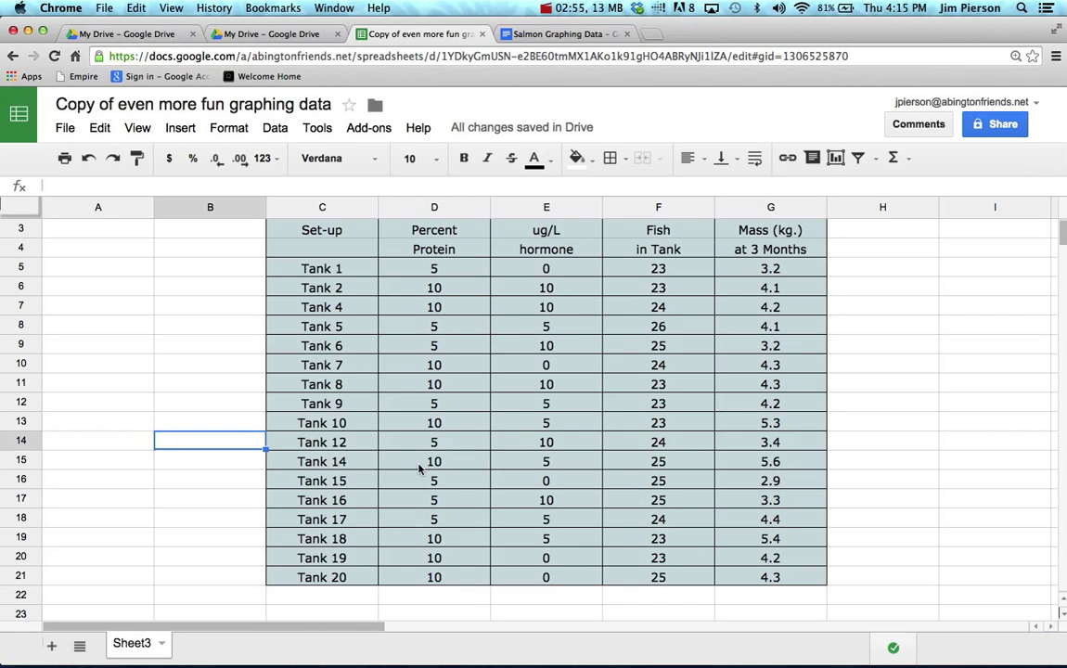
scroll(418, 469, up, 1)
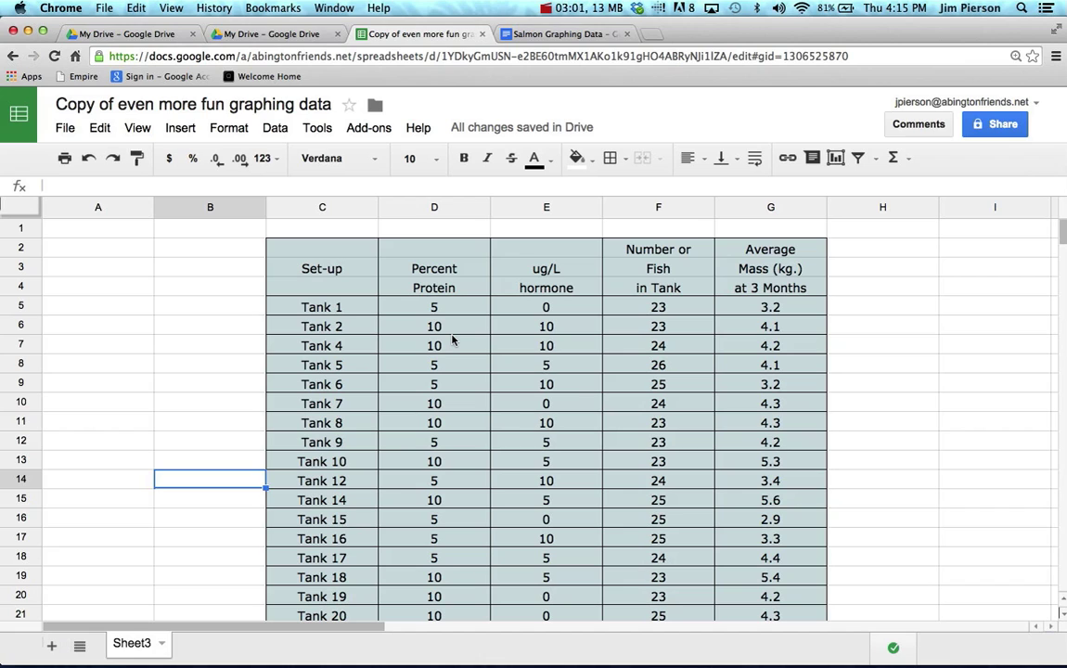
scroll(453, 343, down, 5)
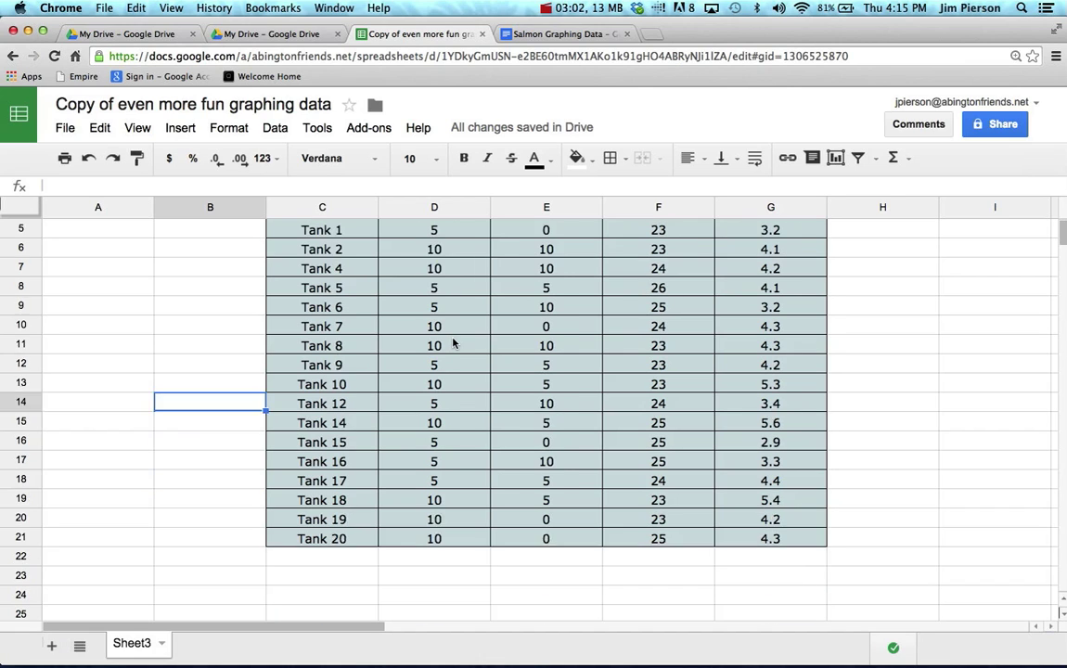
scroll(452, 344, up, 3)
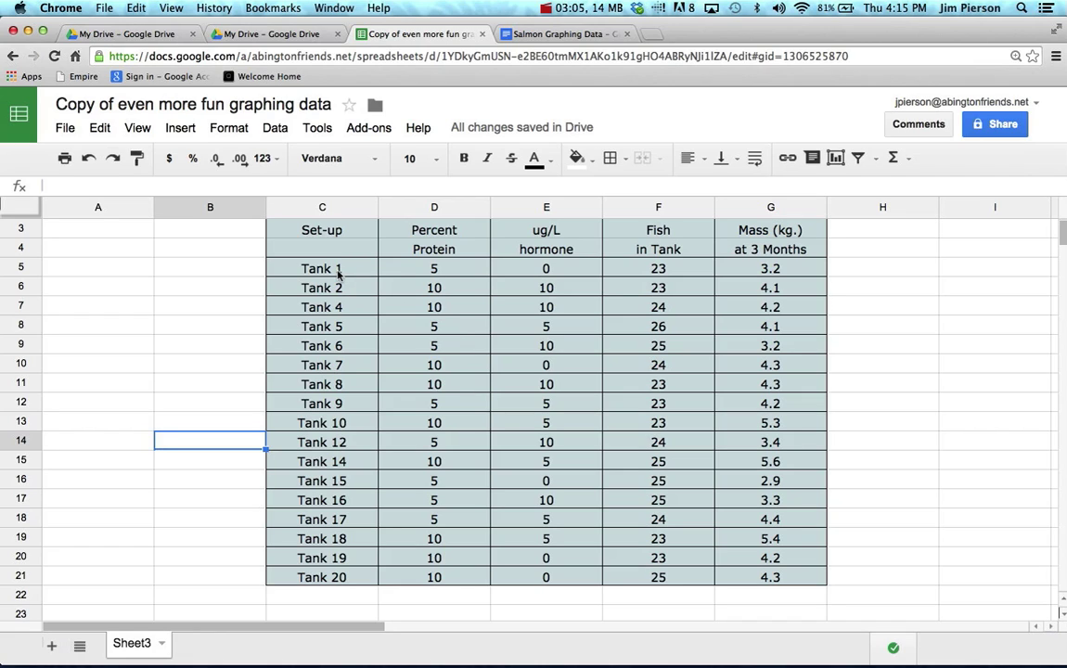
click(404, 270)
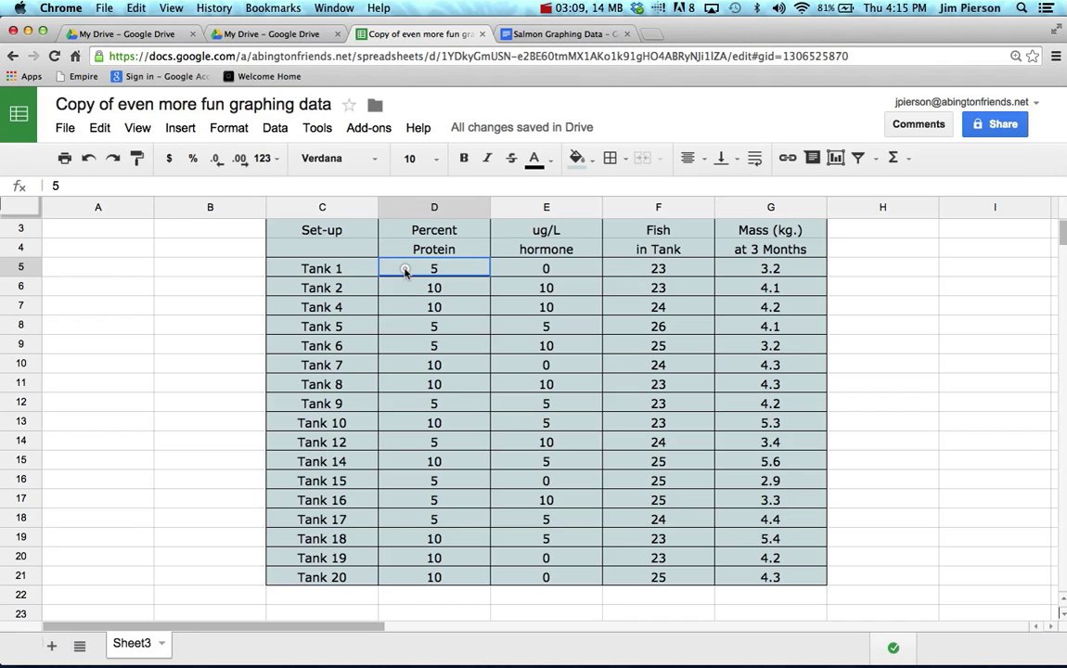
drag(405, 270, 793, 584)
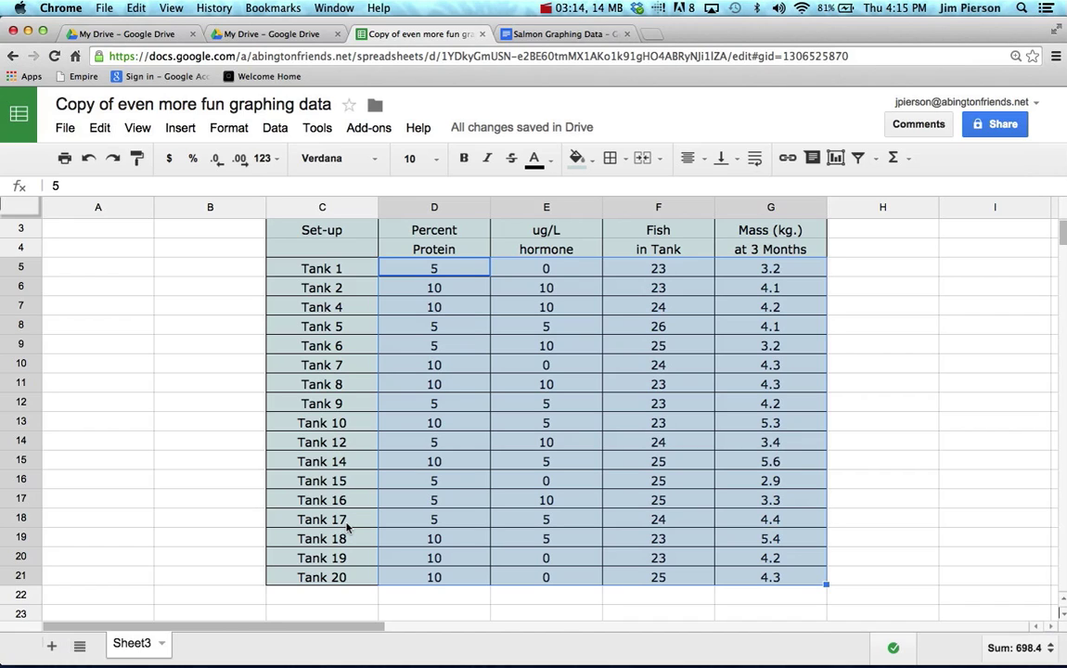
scroll(347, 527, up, 1)
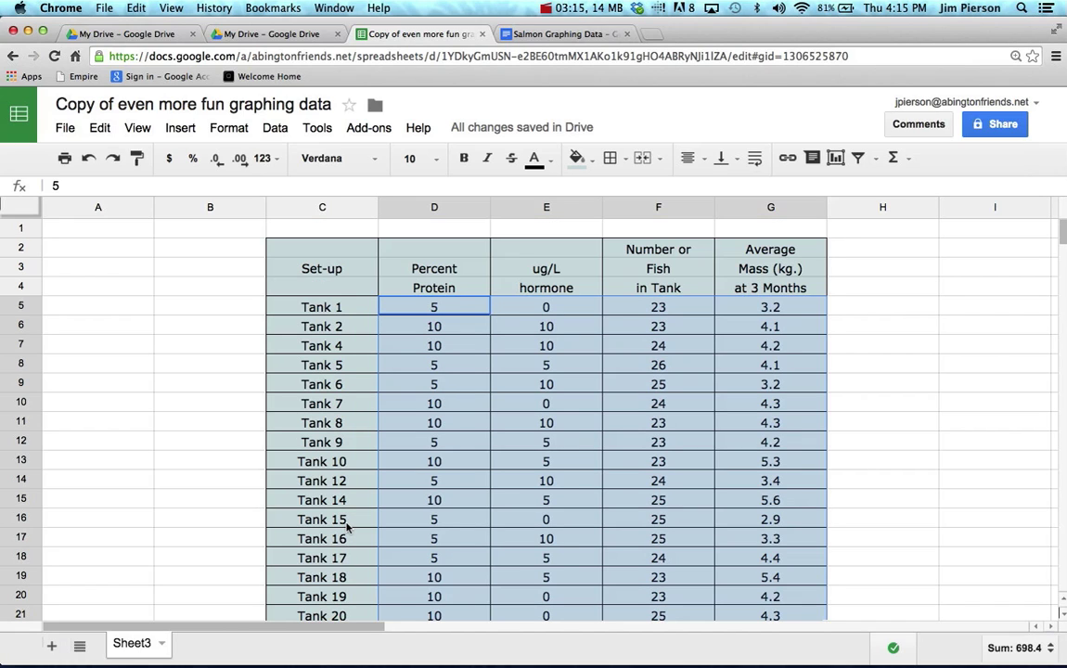
click(206, 286)
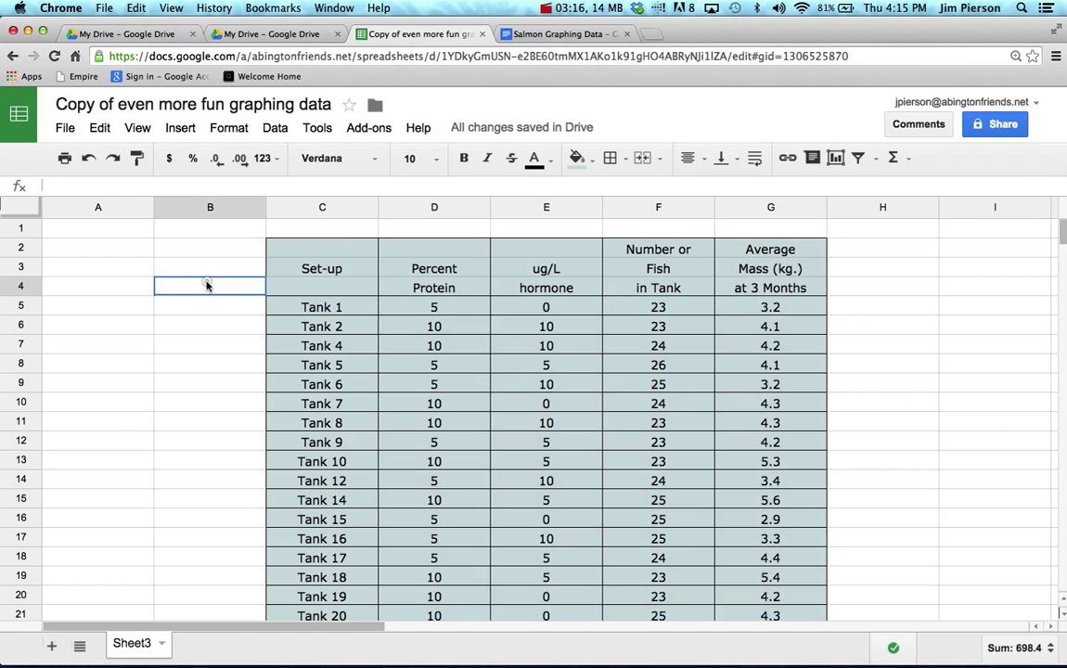
Delete column C containing the Set-up tank names from the table
click(323, 208)
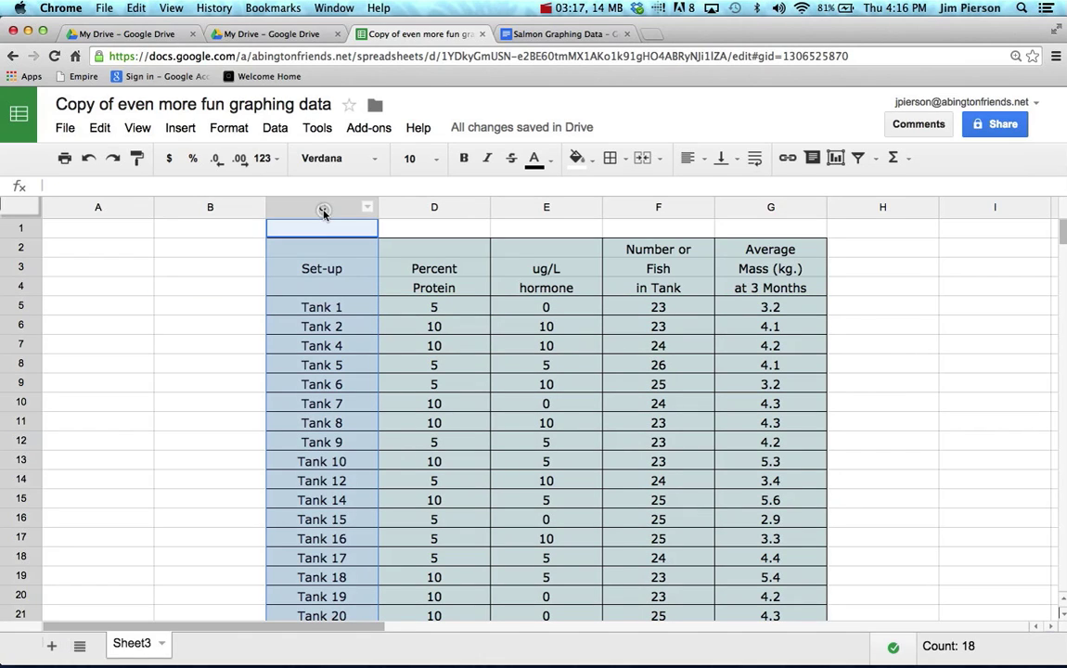
click(99, 128)
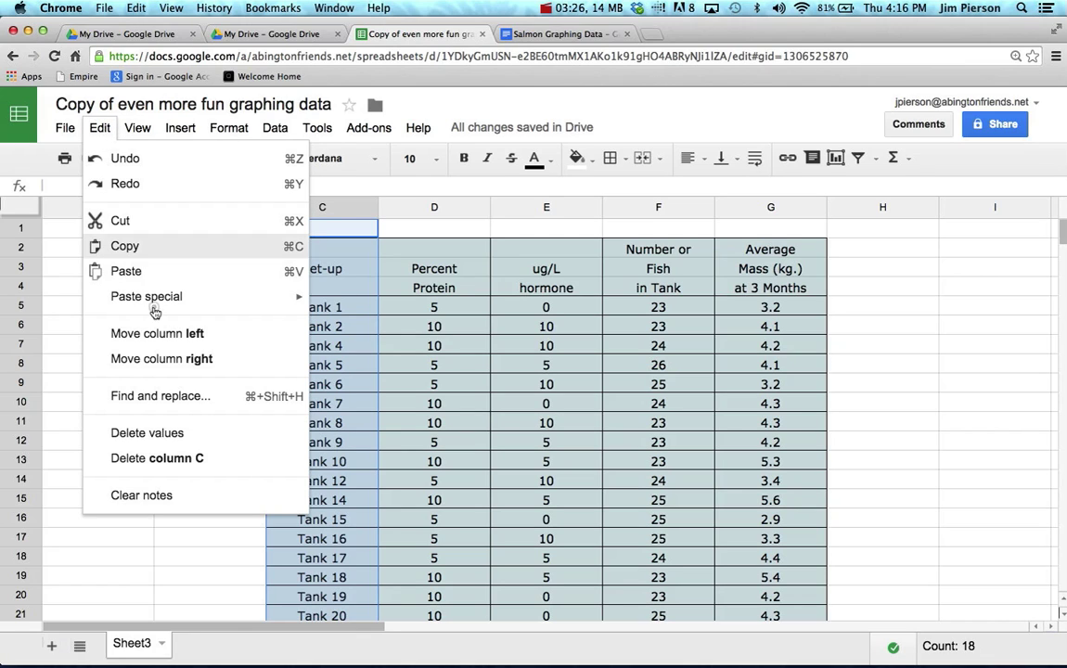
click(181, 459)
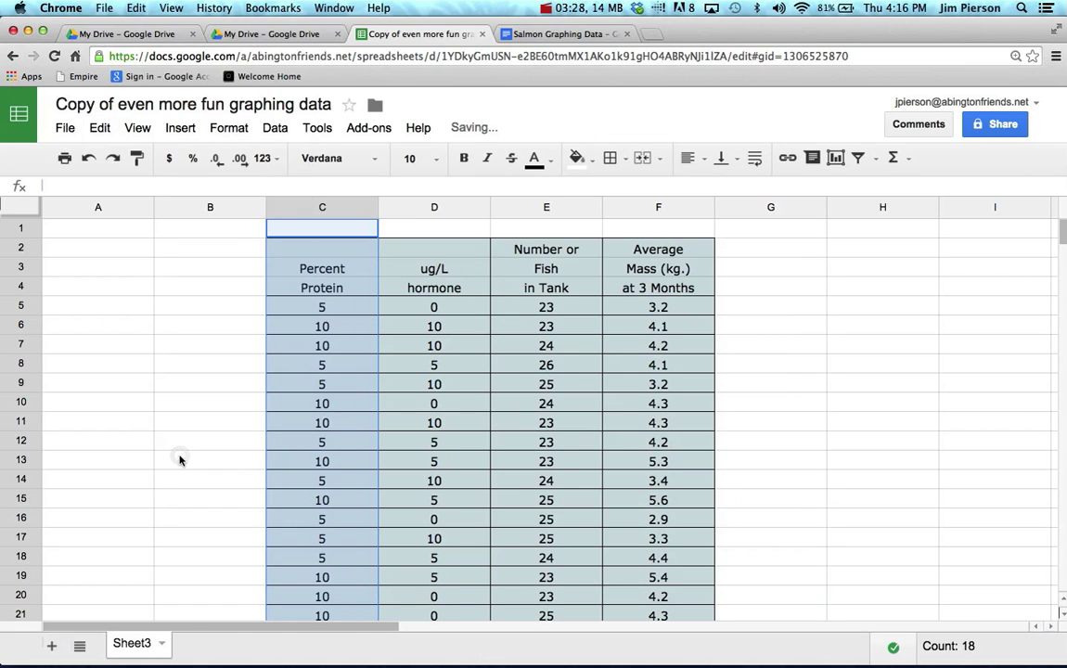
click(210, 467)
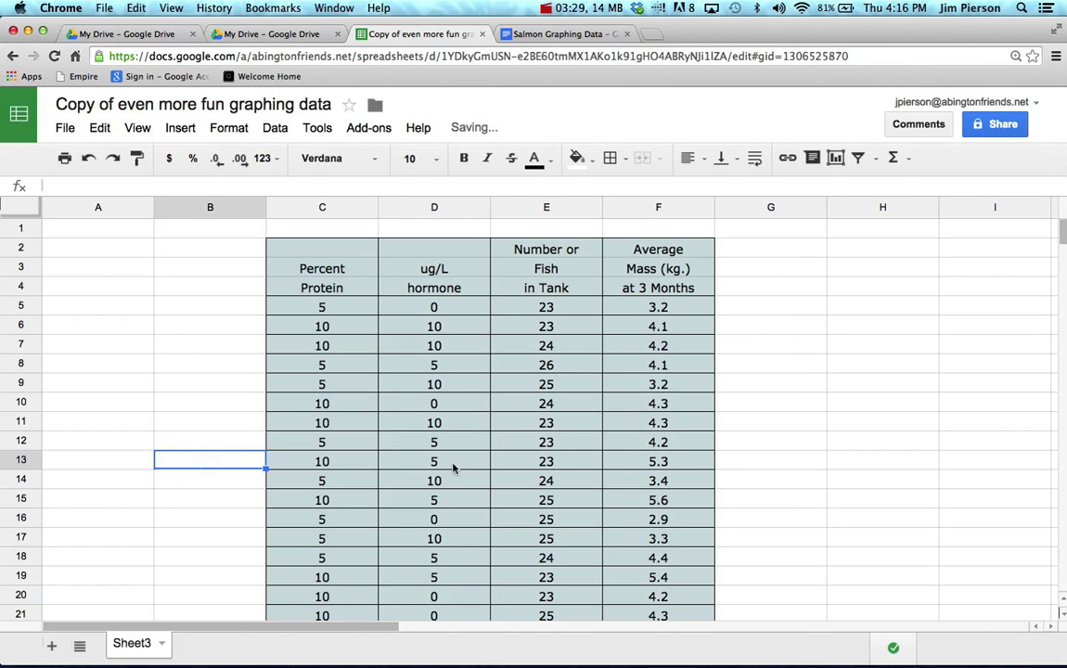
Sort the data range C5:F21 by column C (Percent Protein) in ascending A → Z order, leaving out the header rows
scroll(453, 469, down, 3)
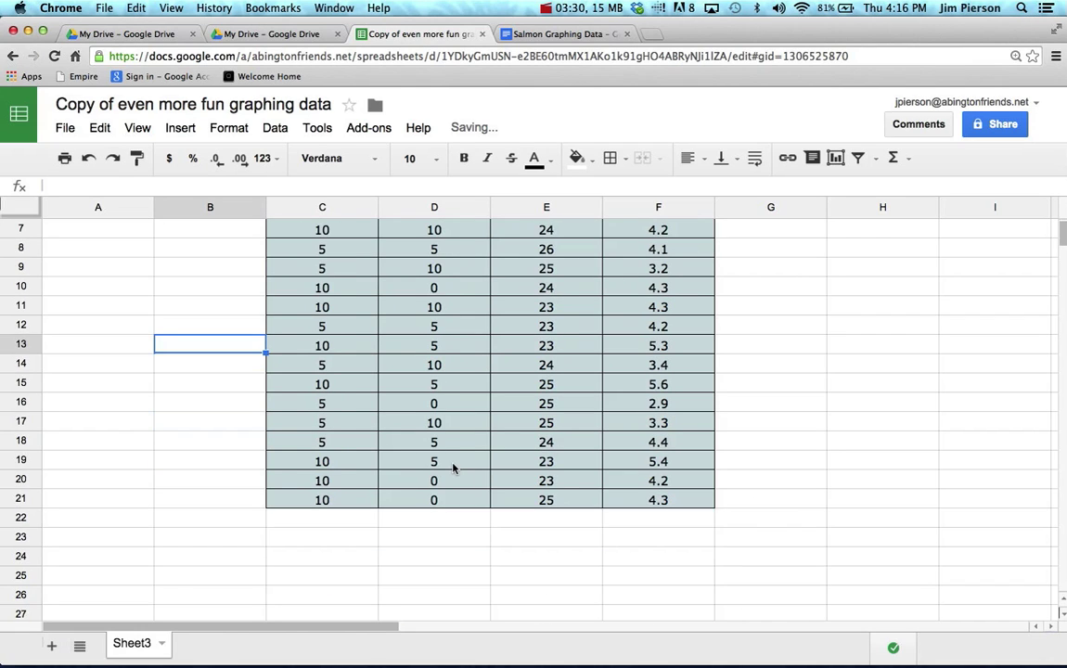
scroll(452, 469, up, 3)
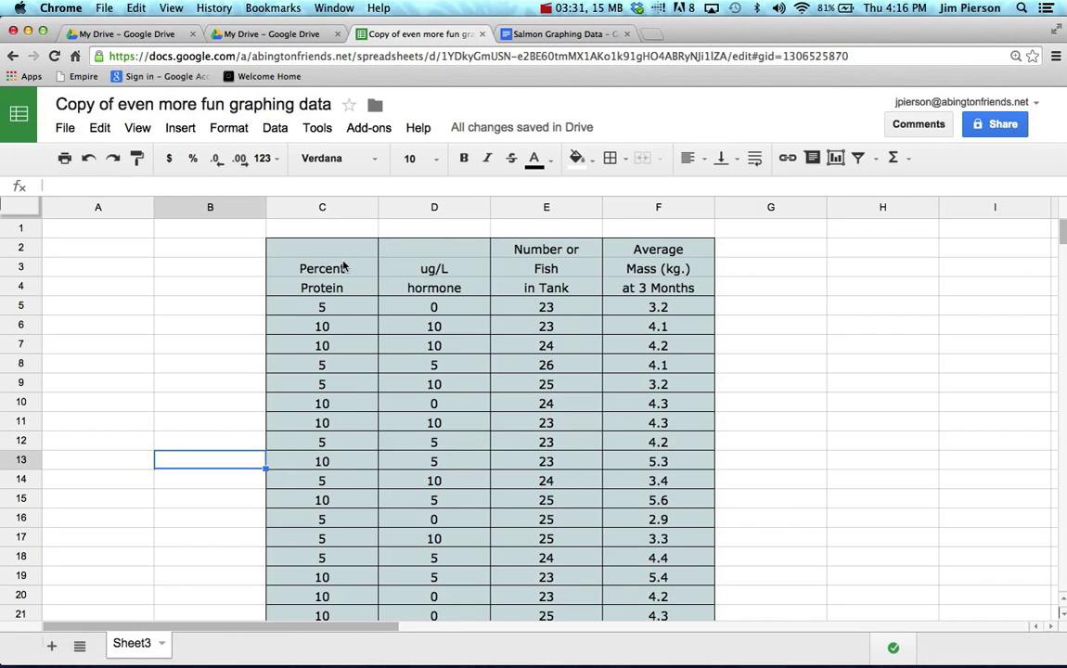
click(322, 306)
drag(511, 324, 665, 419)
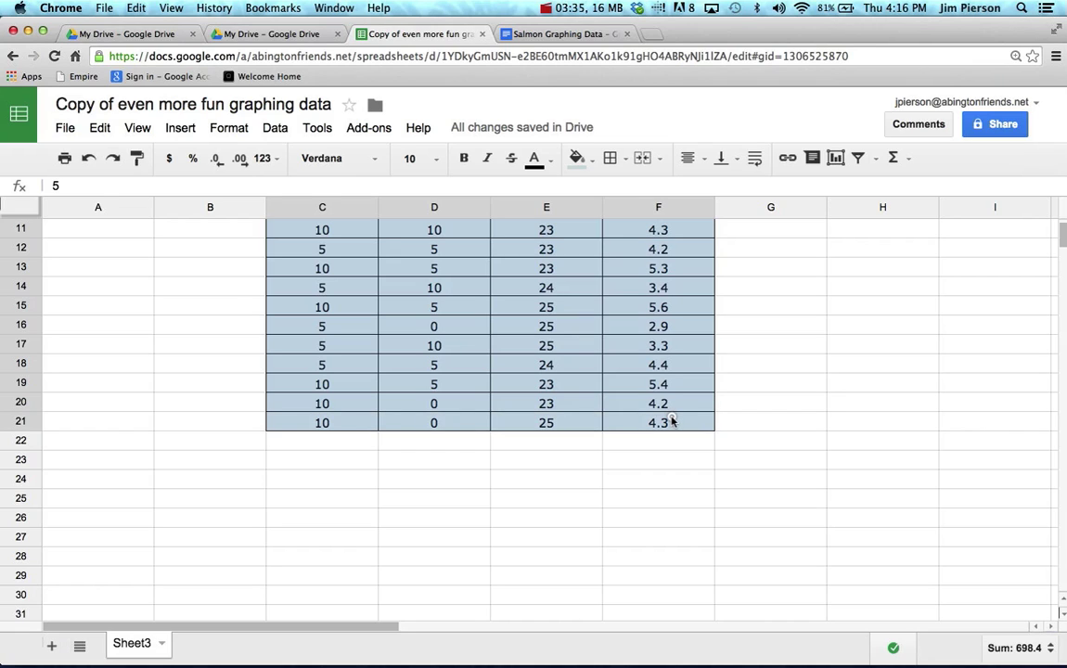
scroll(669, 519, up, 5)
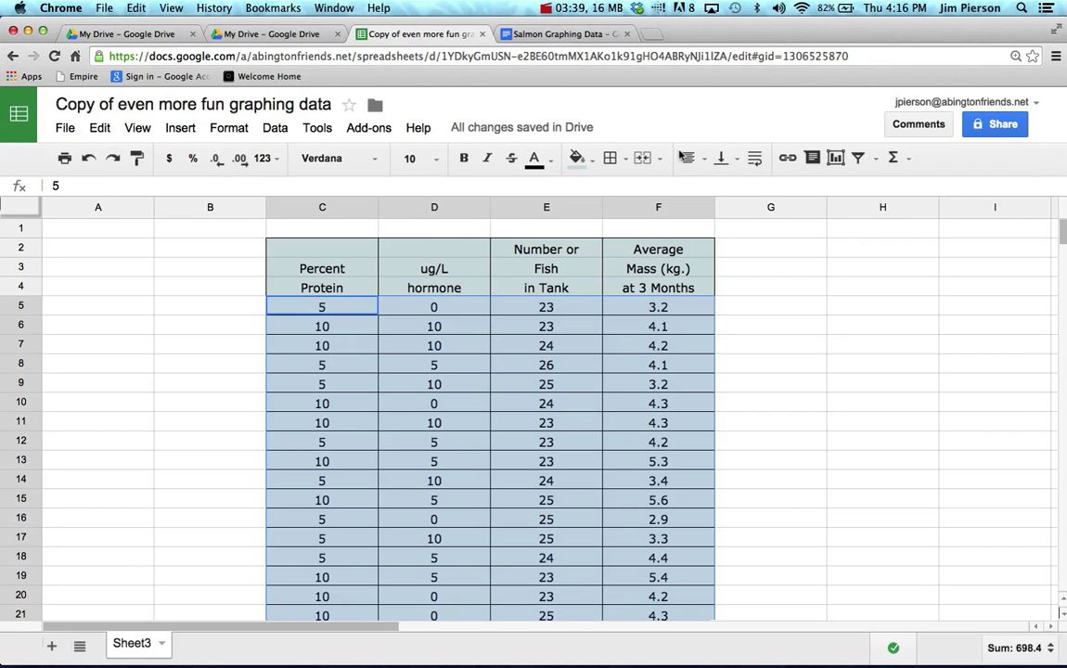
click(276, 133)
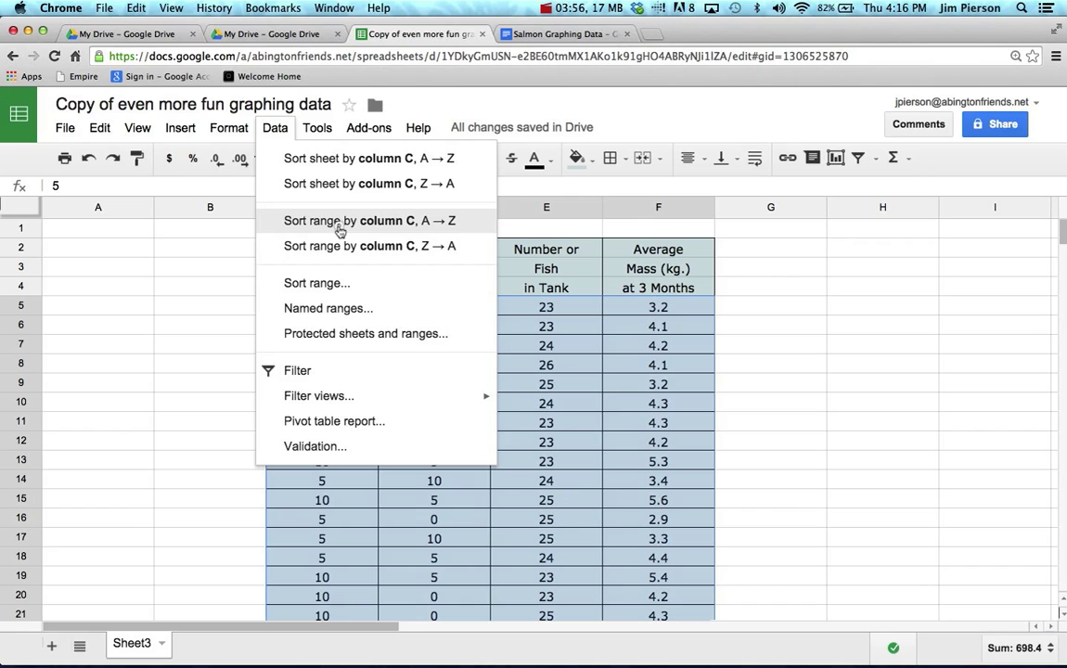
click(340, 231)
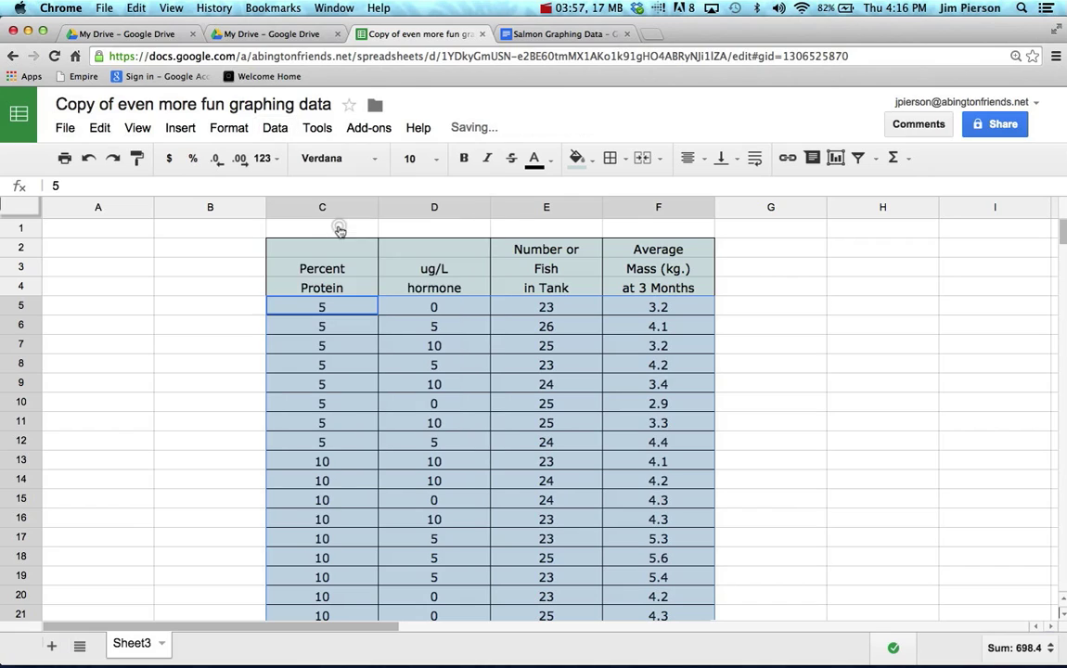
Fill the 10 percent protein rows, C13:F21, with light green
click(359, 462)
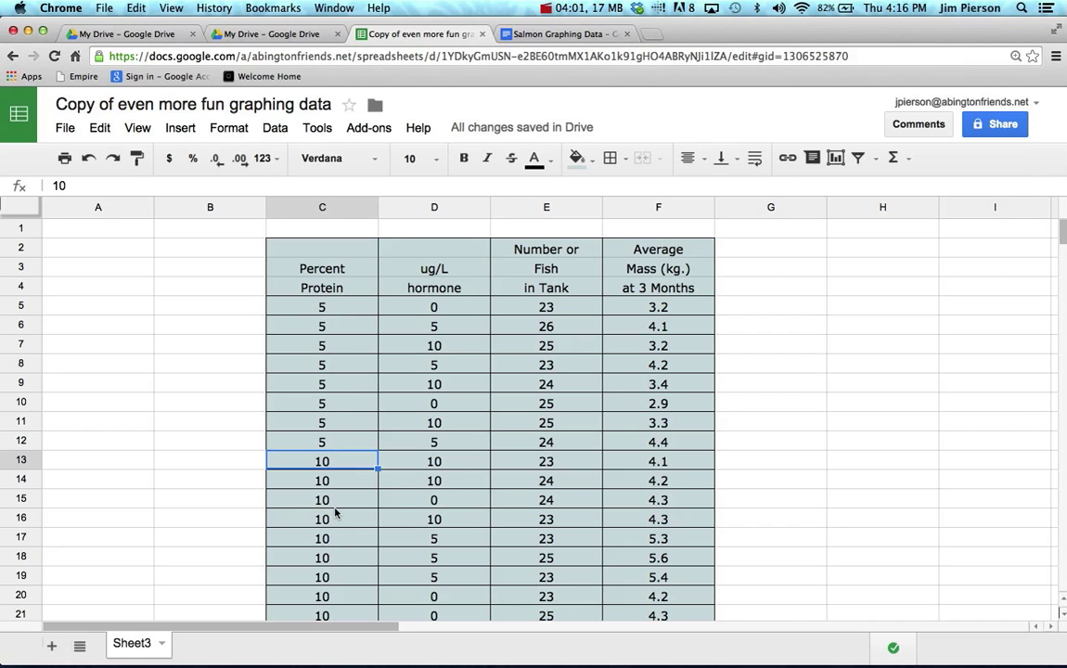
scroll(335, 513, down, 2)
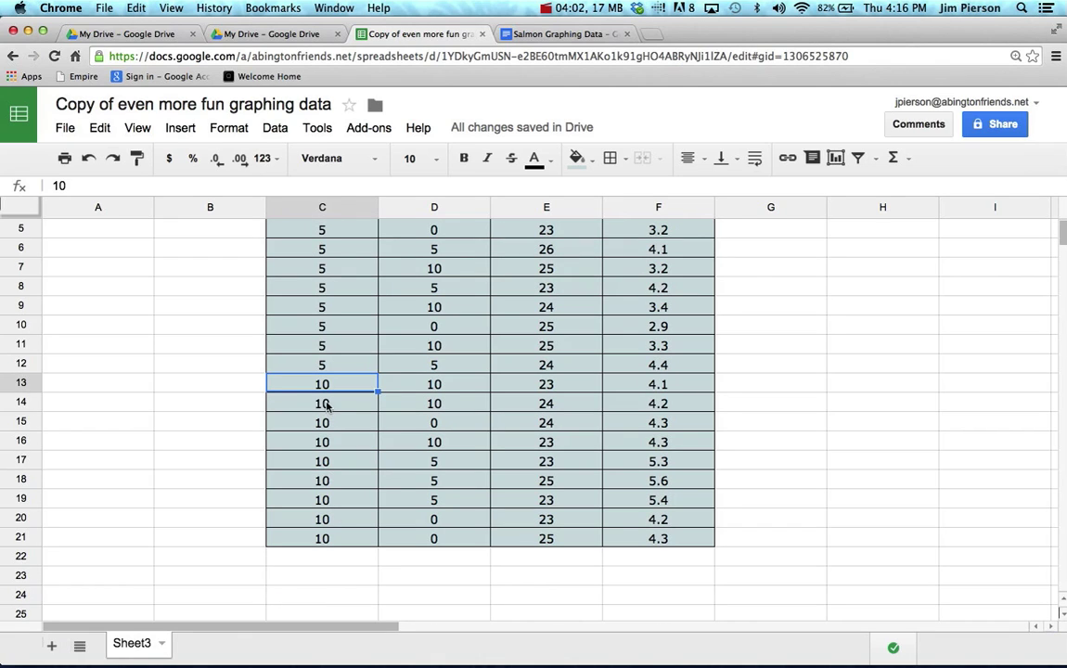
drag(313, 388, 667, 534)
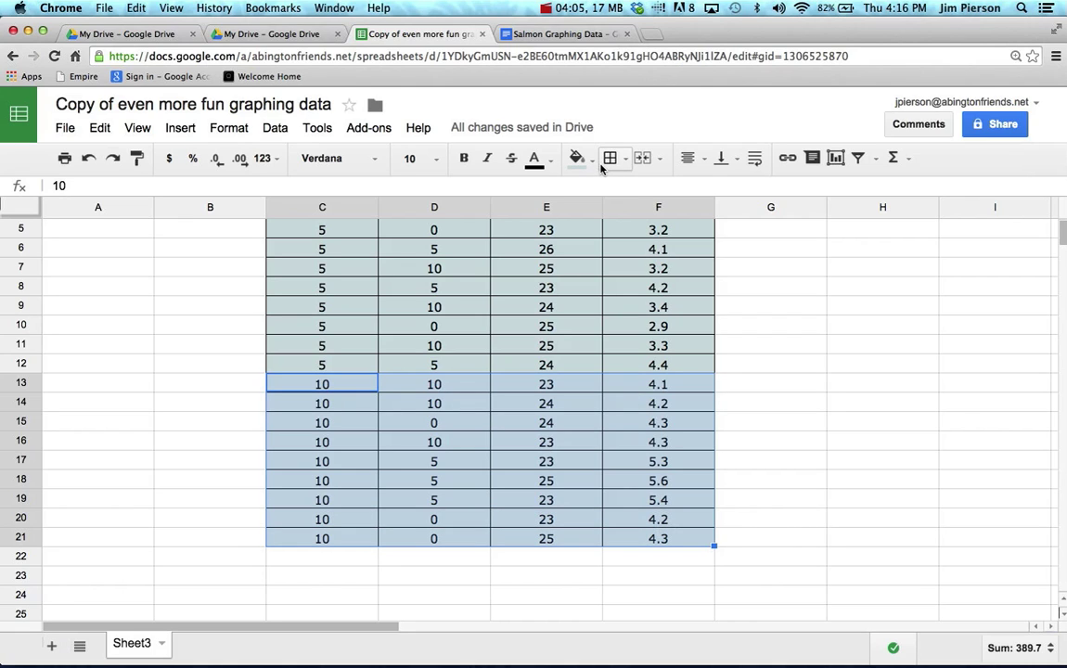
click(594, 159)
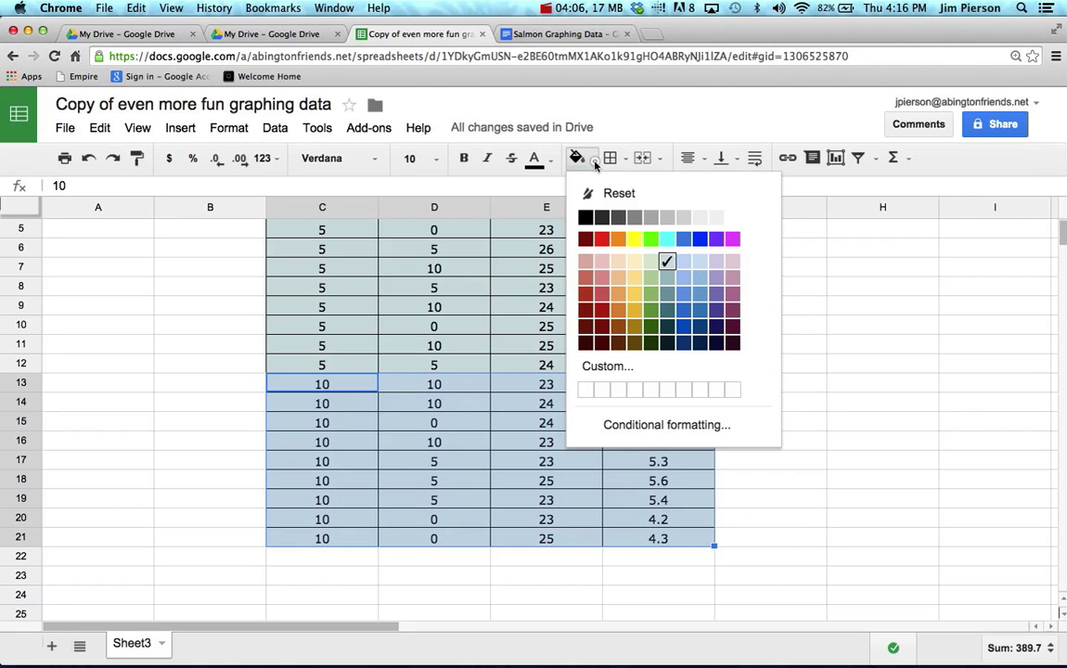
click(655, 264)
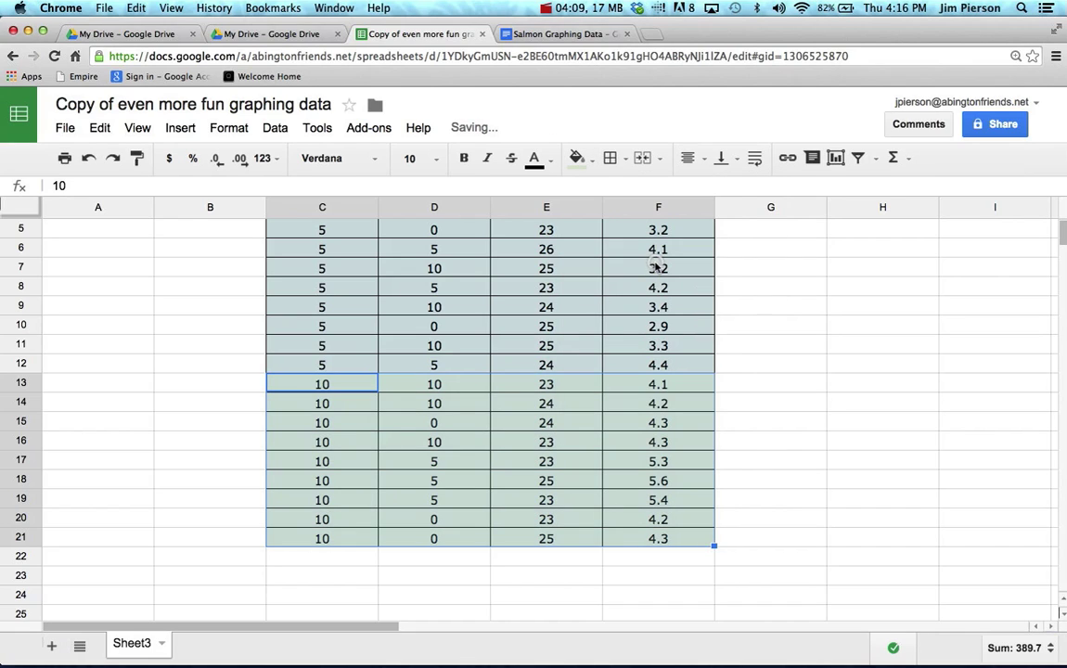
click(569, 363)
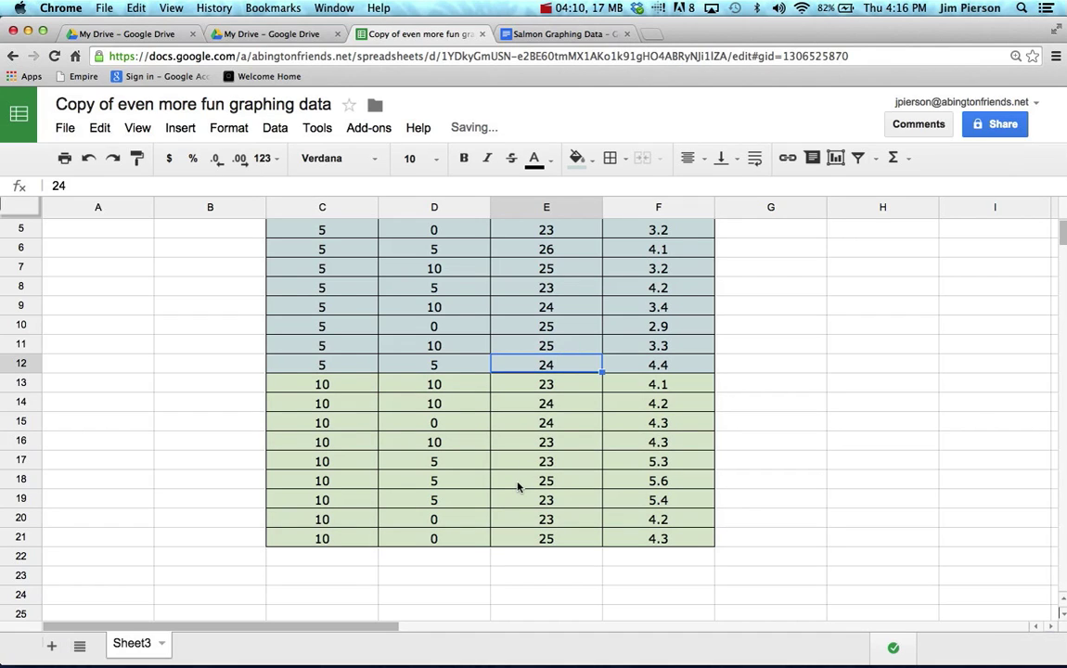
Sort the 5 percent protein data in D5:F12 by column D (ug/L hormone) in ascending A → Z order
scroll(518, 486, up, 3)
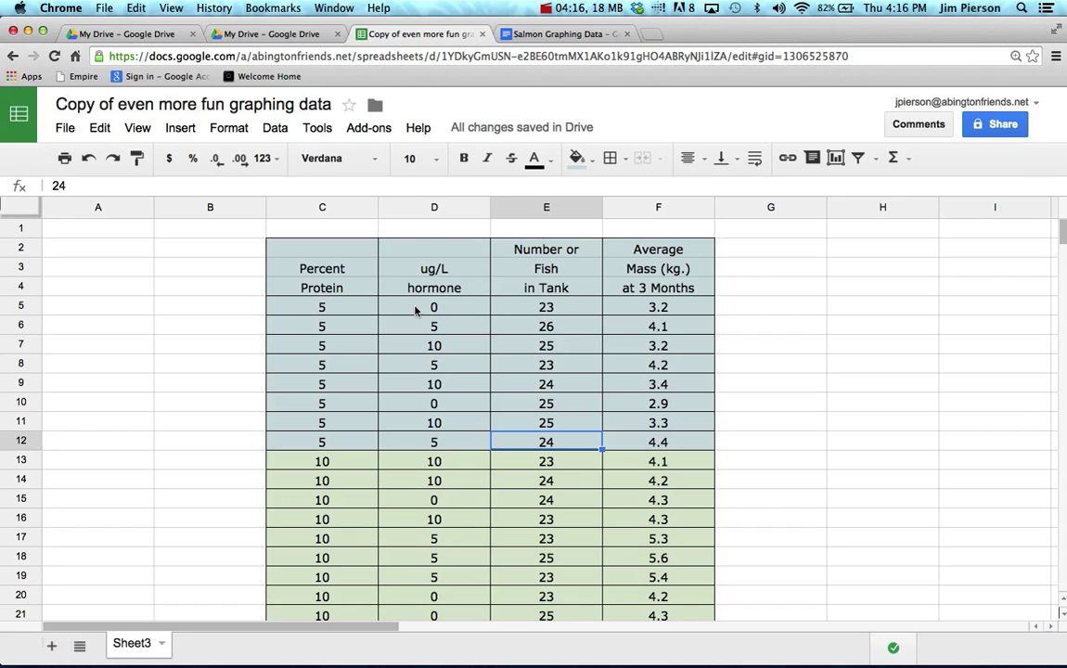
drag(415, 311, 650, 442)
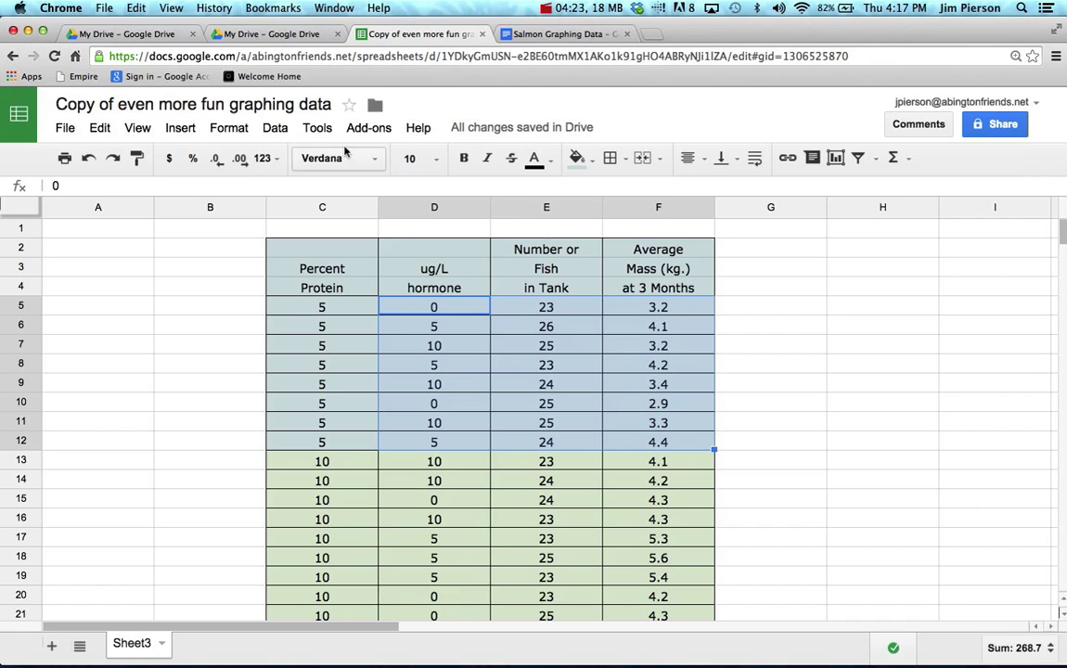
click(273, 132)
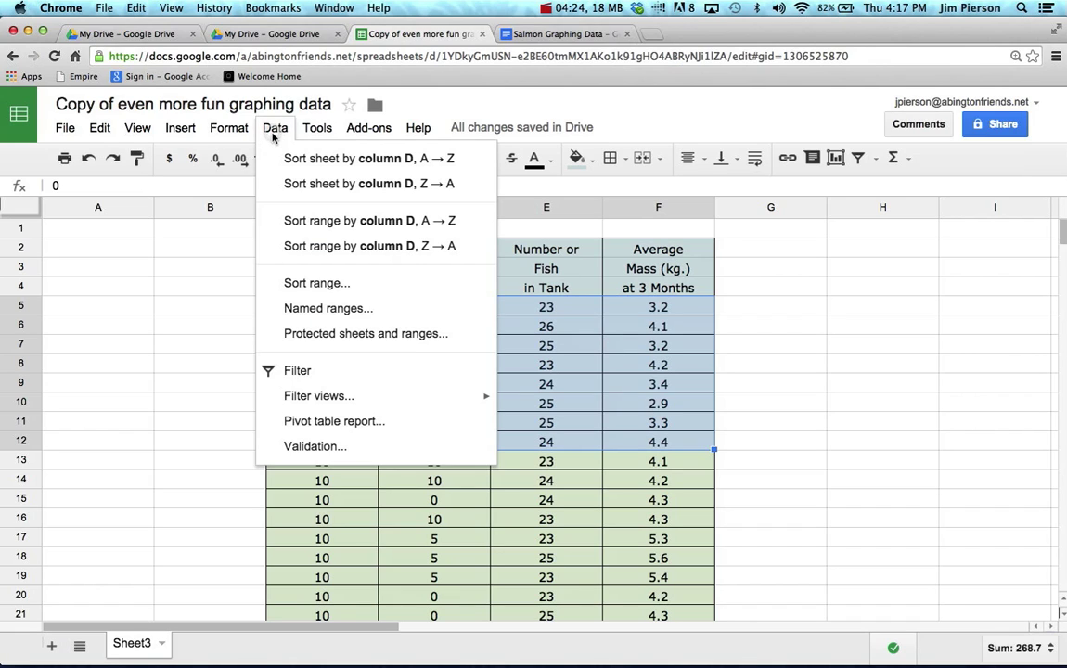
click(304, 225)
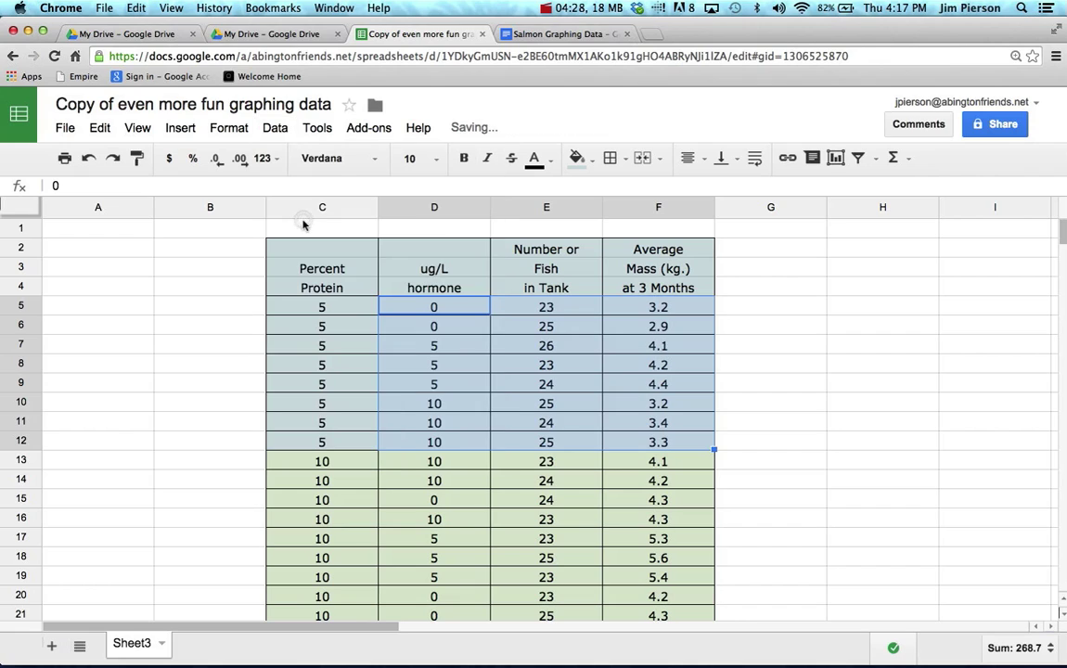
click(449, 378)
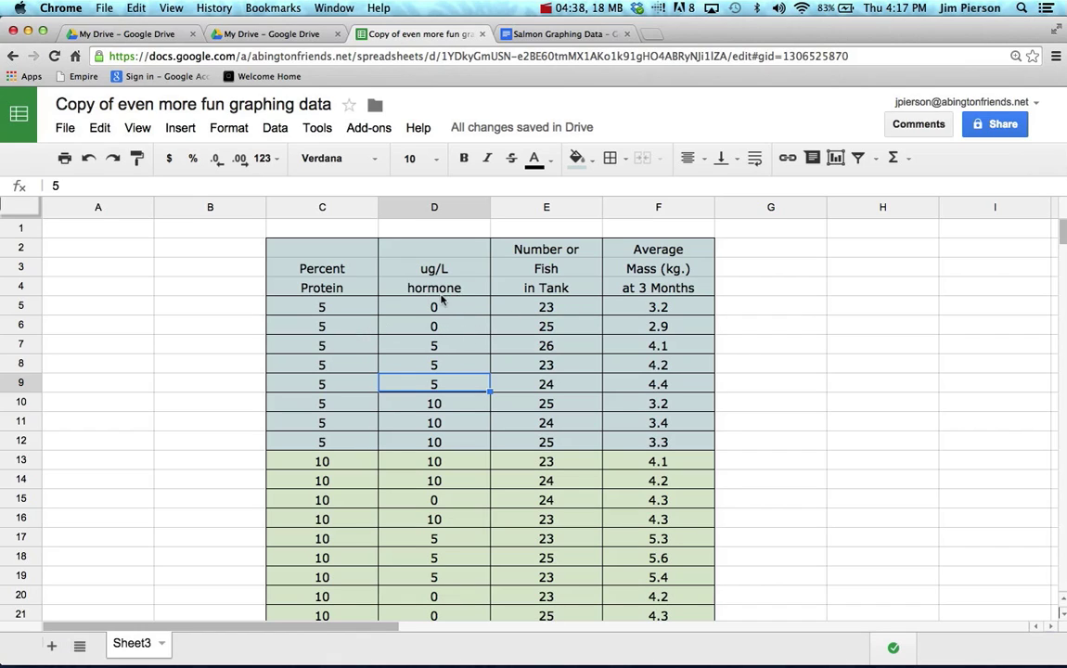
Fill the 5 percent protein rows with 0 ug/L hormone, C5:F6, with bright yellow
click(326, 305)
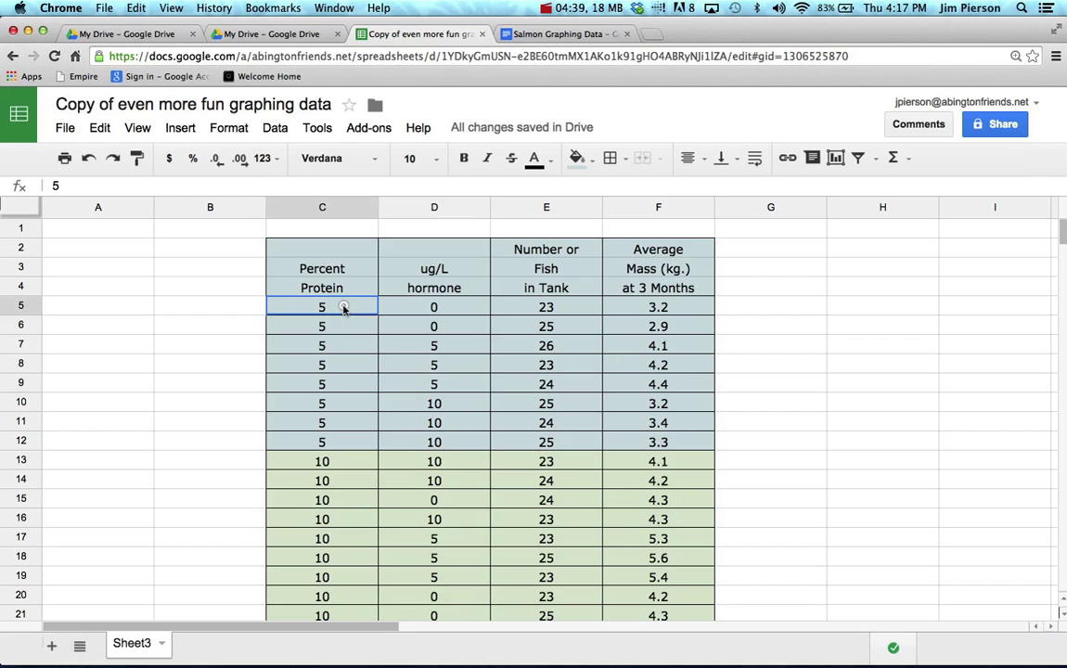
shift+click(626, 321)
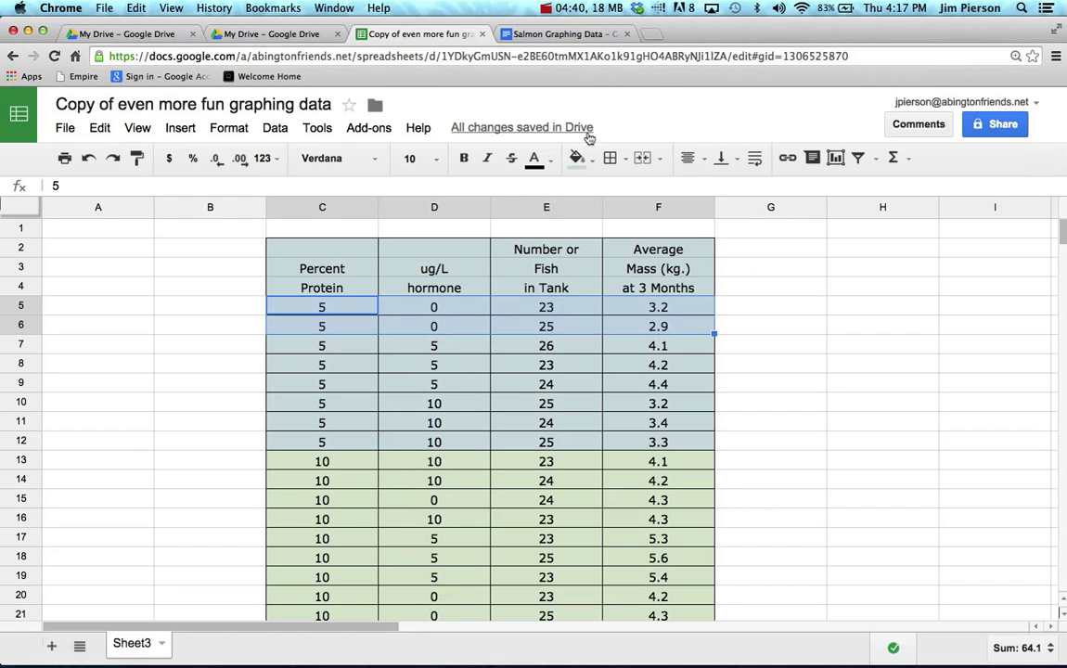
click(594, 160)
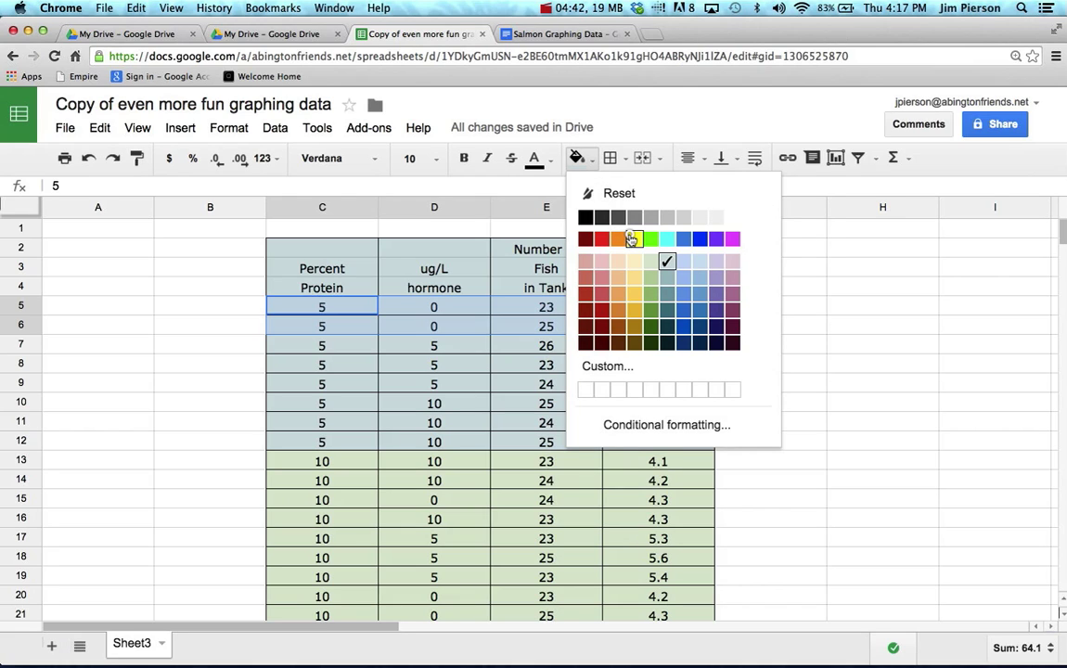
click(632, 240)
click(564, 308)
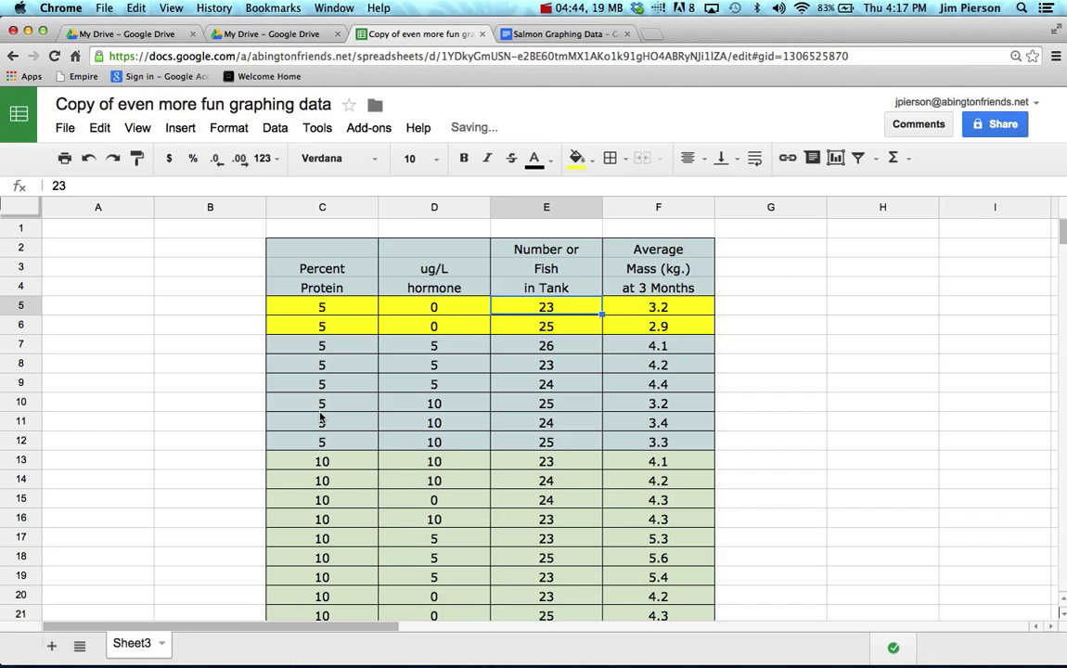
Fill the 5 percent protein rows with 10 ug/L hormone, C10:F12, with bright green
drag(324, 402, 682, 436)
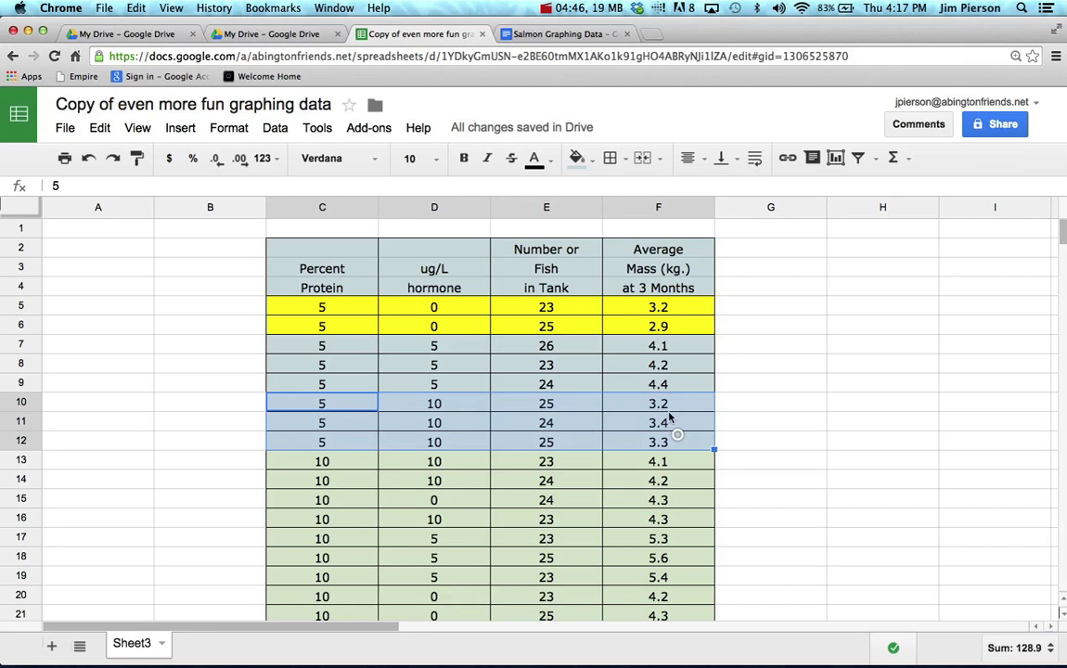
click(592, 163)
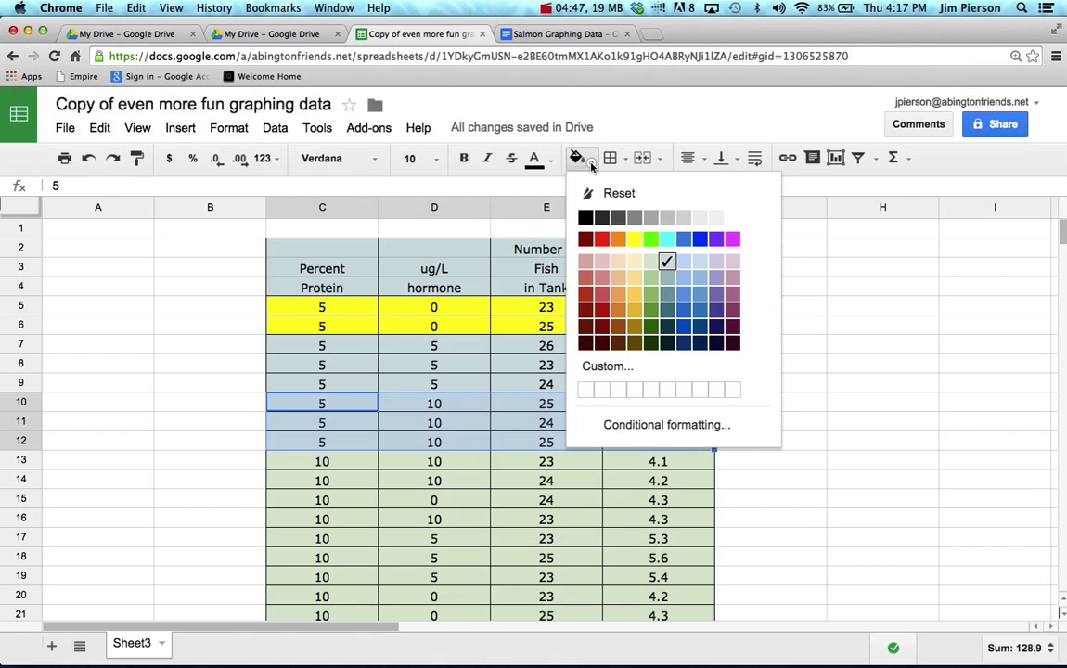
click(653, 239)
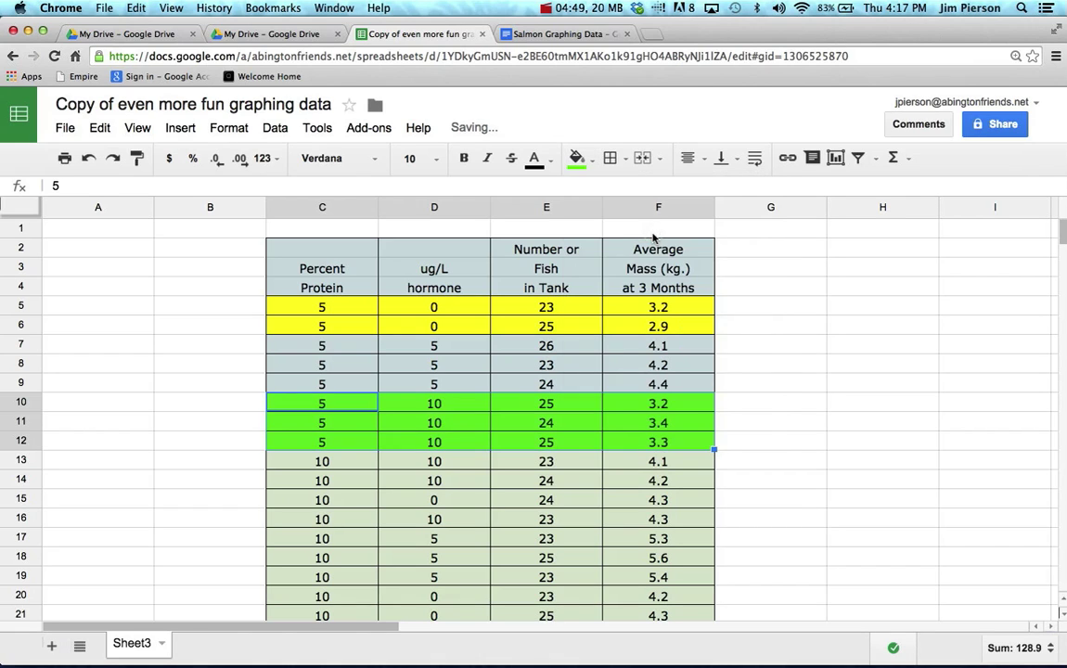
click(573, 352)
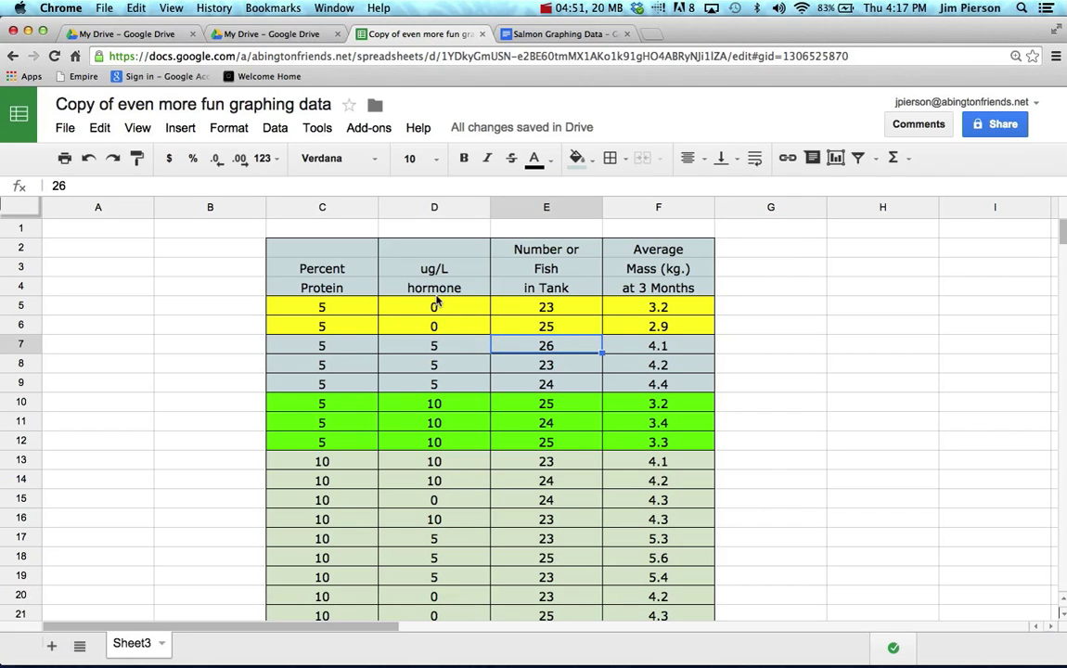
Fill the 5 percent protein rows with 5 ug/L hormone, C7:F9, with bright cyan
click(295, 345)
shift+click(640, 382)
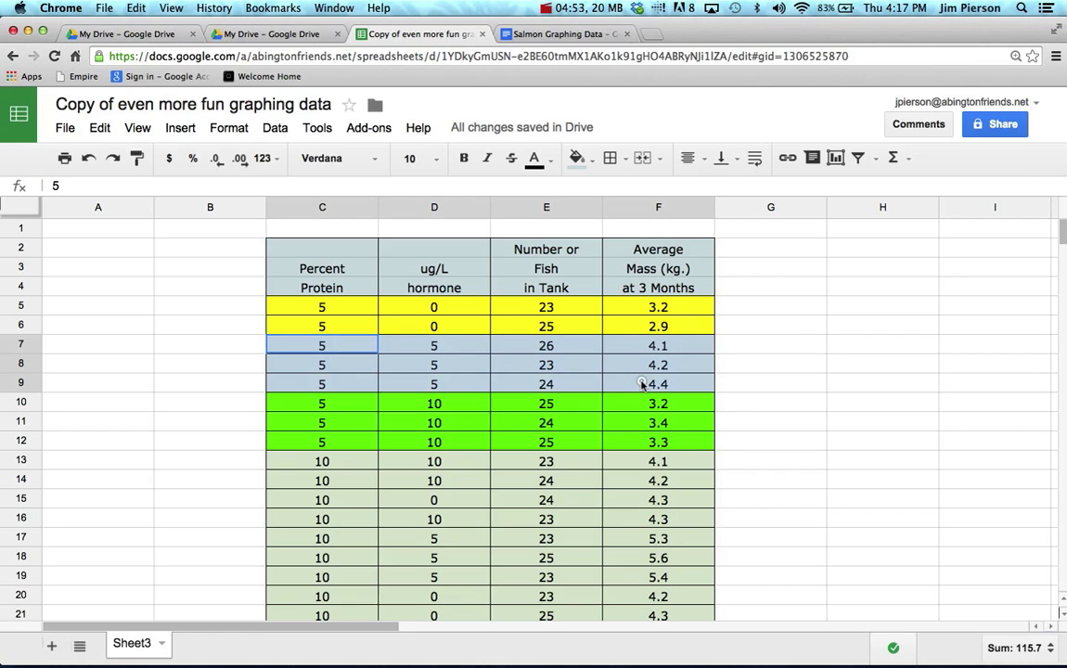
click(593, 169)
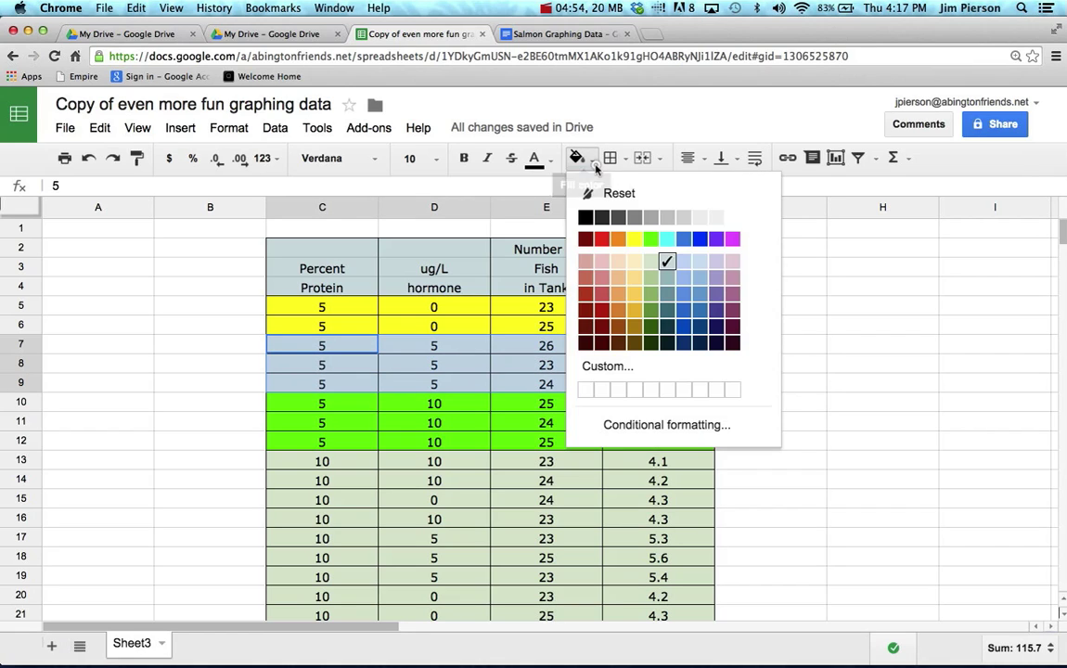
click(668, 240)
click(576, 403)
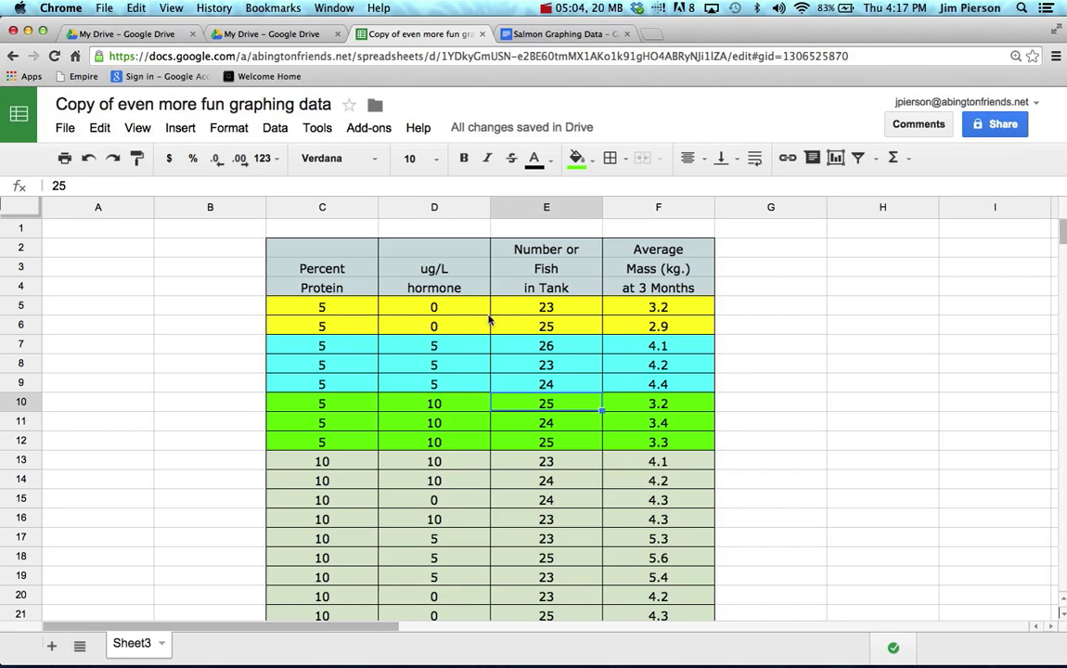
Copy the first yellow average mass value from F5, with its formatting, into H5
click(863, 313)
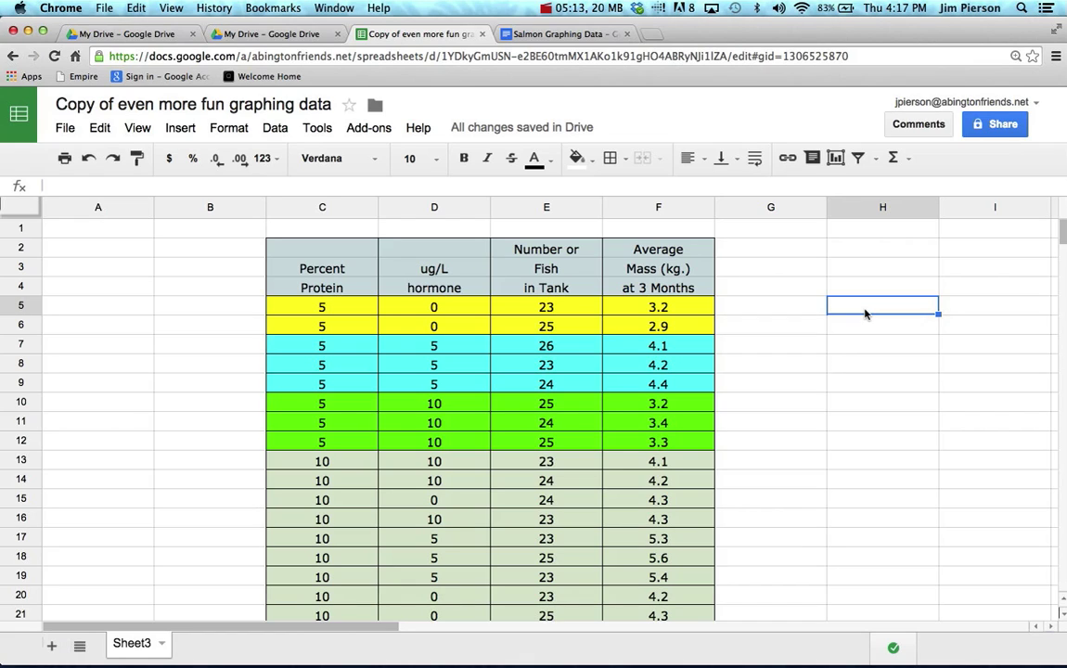
click(657, 309)
key(super+c)
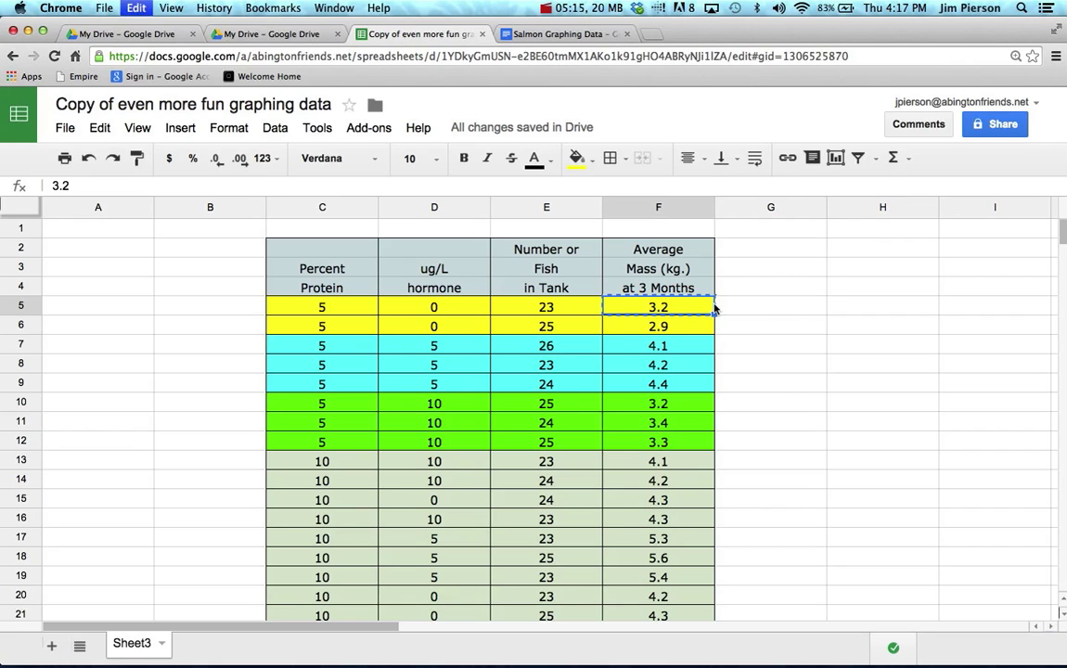
click(847, 305)
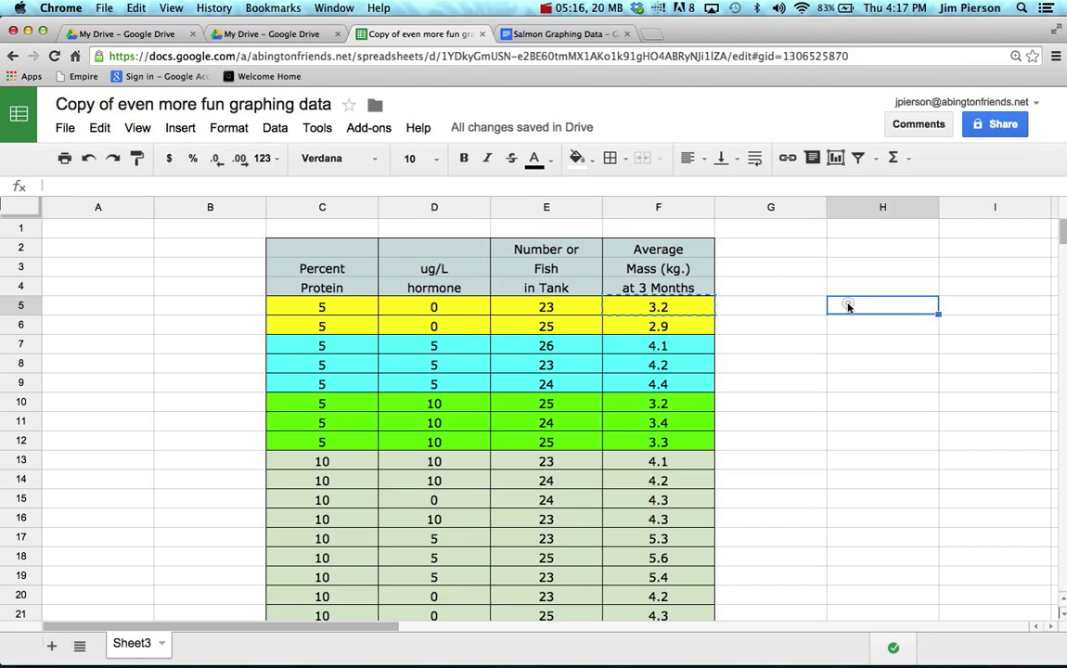
key(super+v)
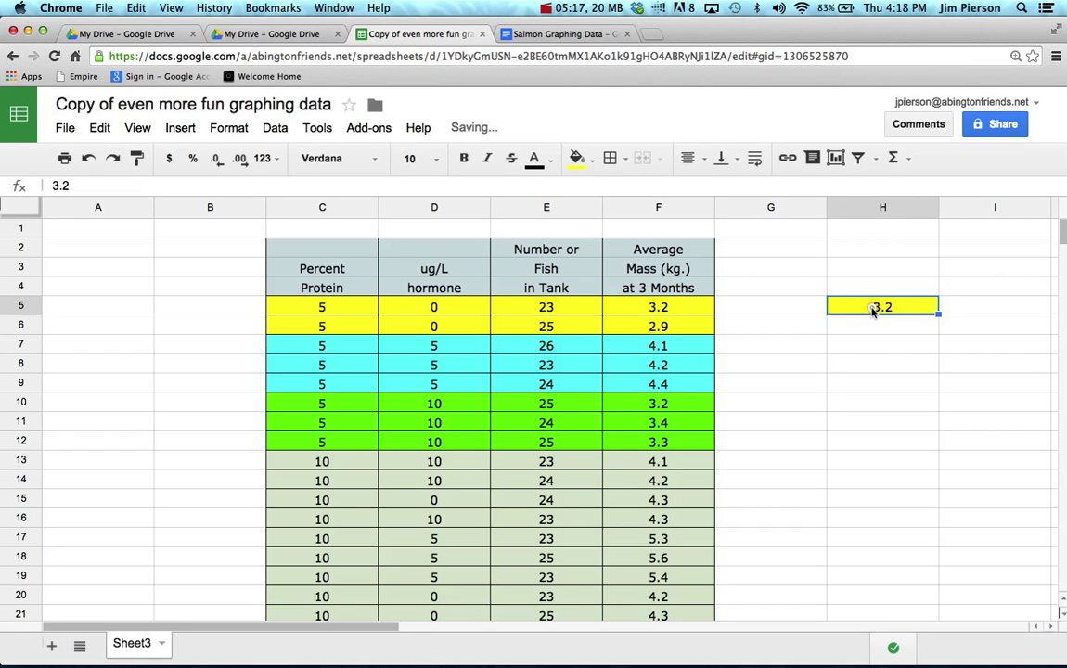
click(877, 345)
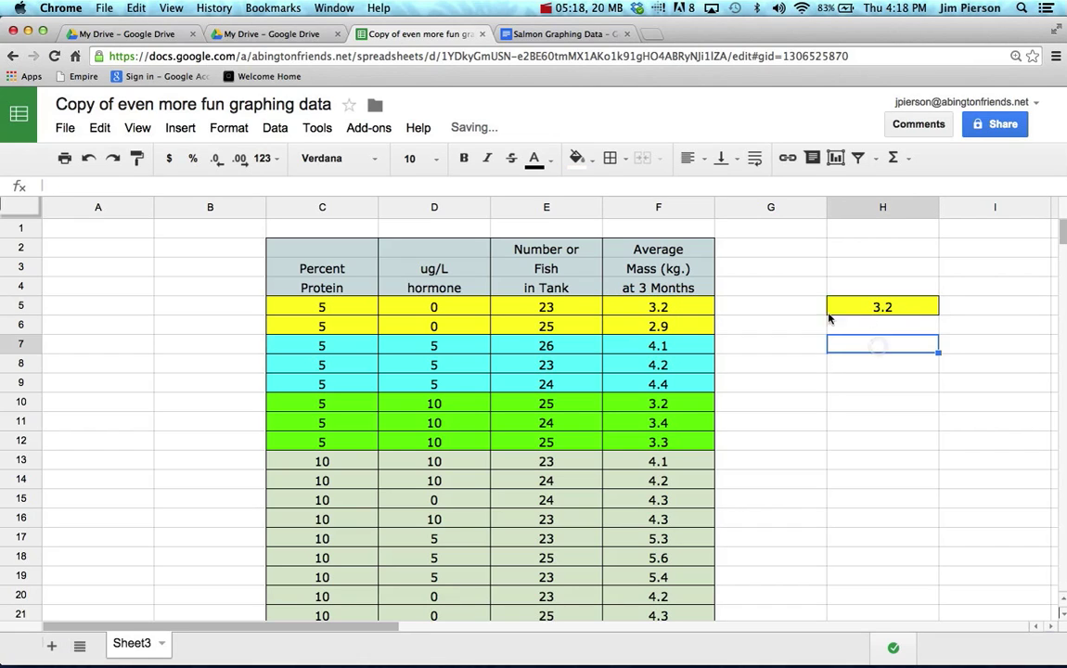
Copy the first cyan average mass value from F7, with its formatting, into H6
click(672, 347)
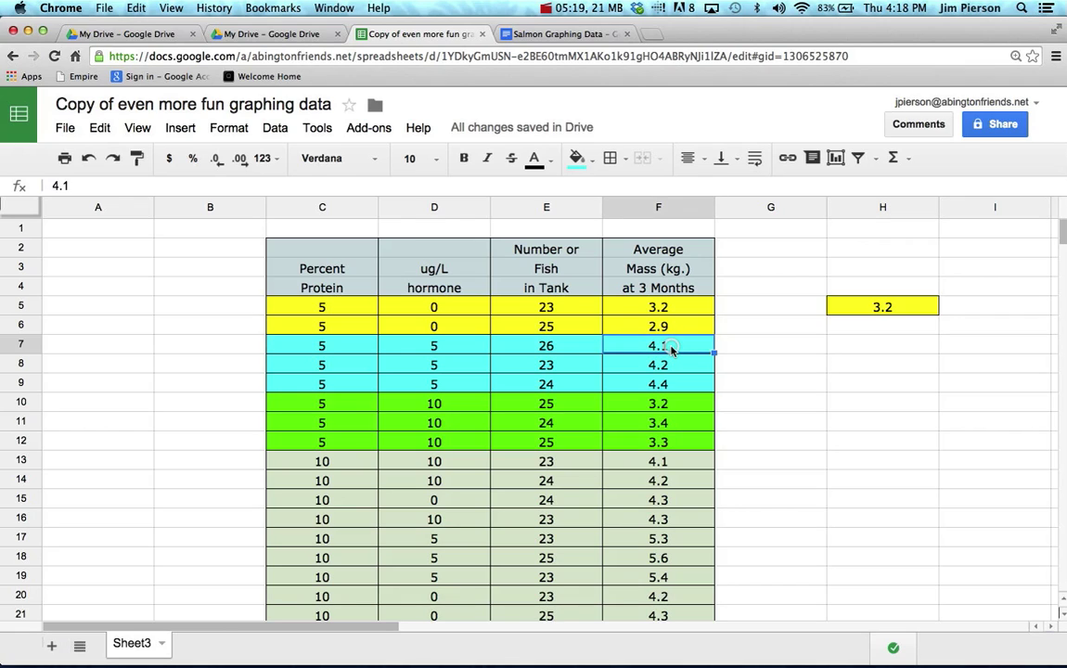
key(super+c)
click(854, 326)
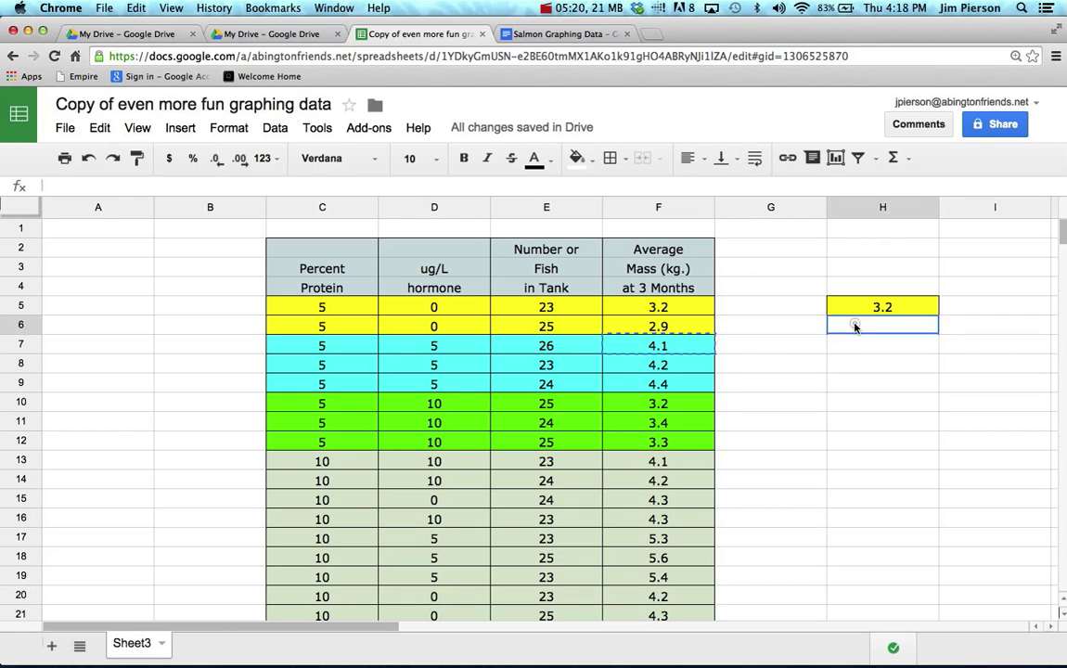
key(super+v)
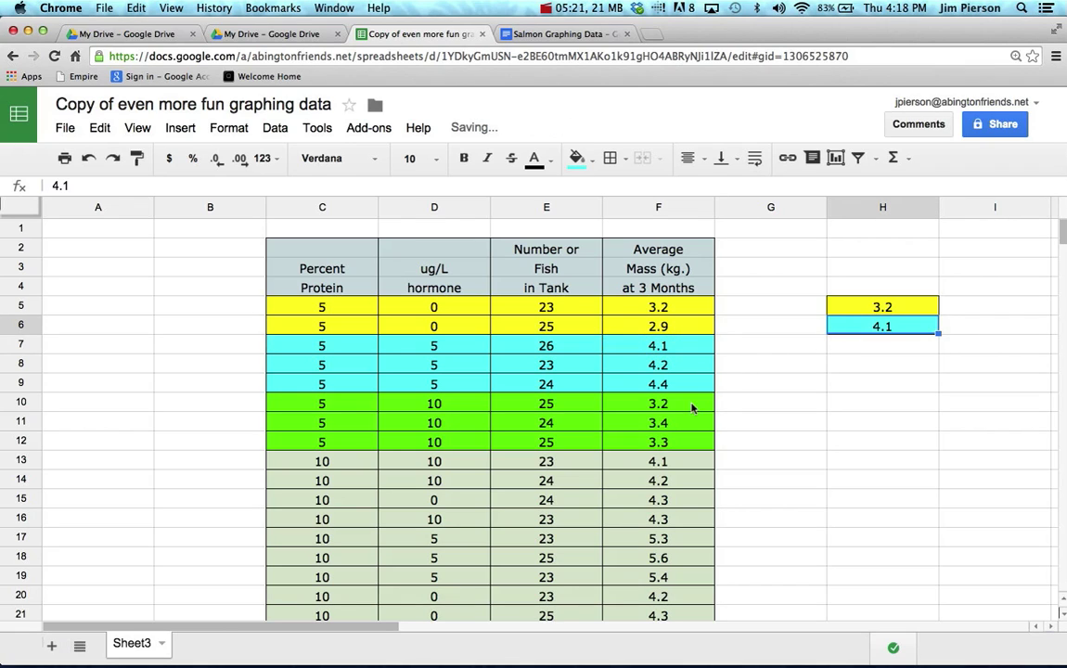
Copy the first bright green average mass value from F10, with its formatting, into H7
click(688, 406)
key(super+c)
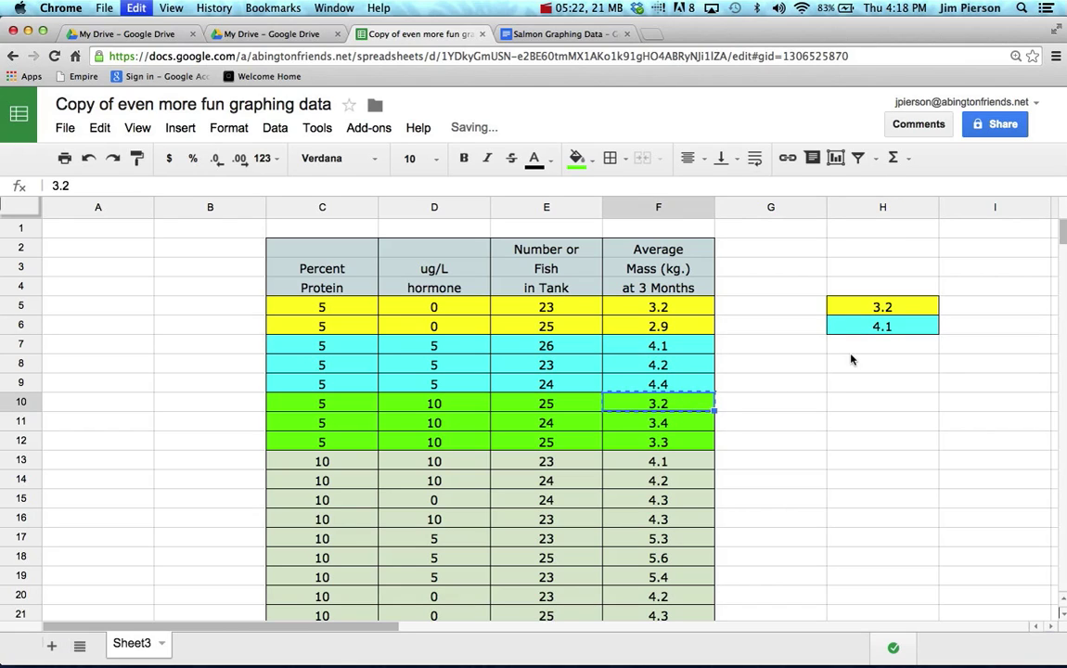
click(857, 349)
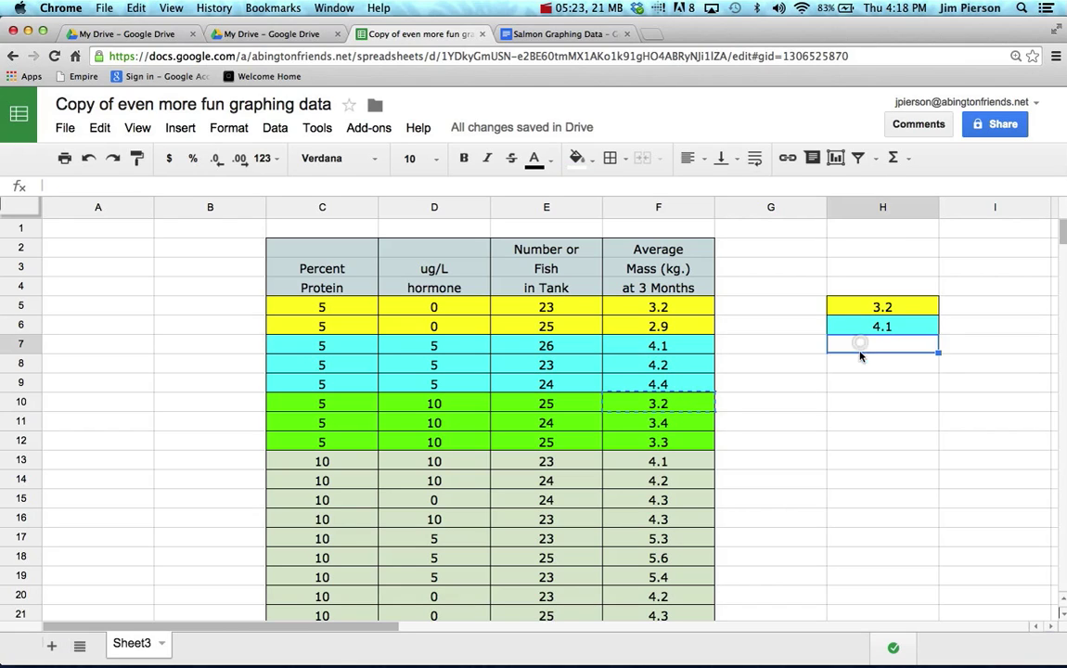
key(super+v)
click(861, 406)
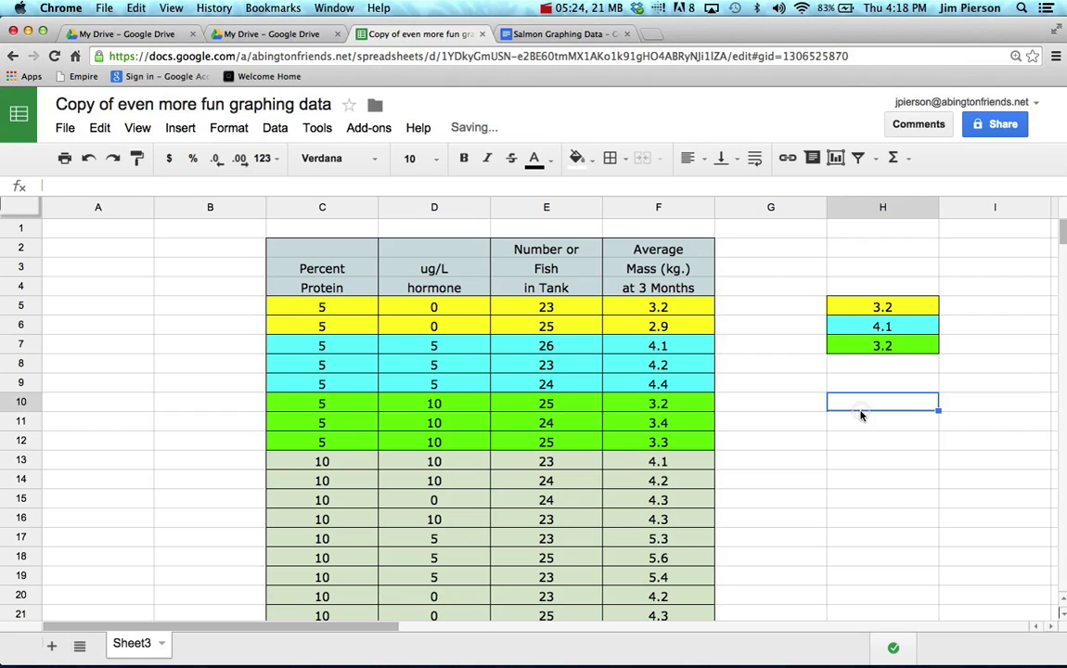
Set the yellow summary cell H5 to 3.1 as the average mass for 0 ug/L hormone
click(873, 309)
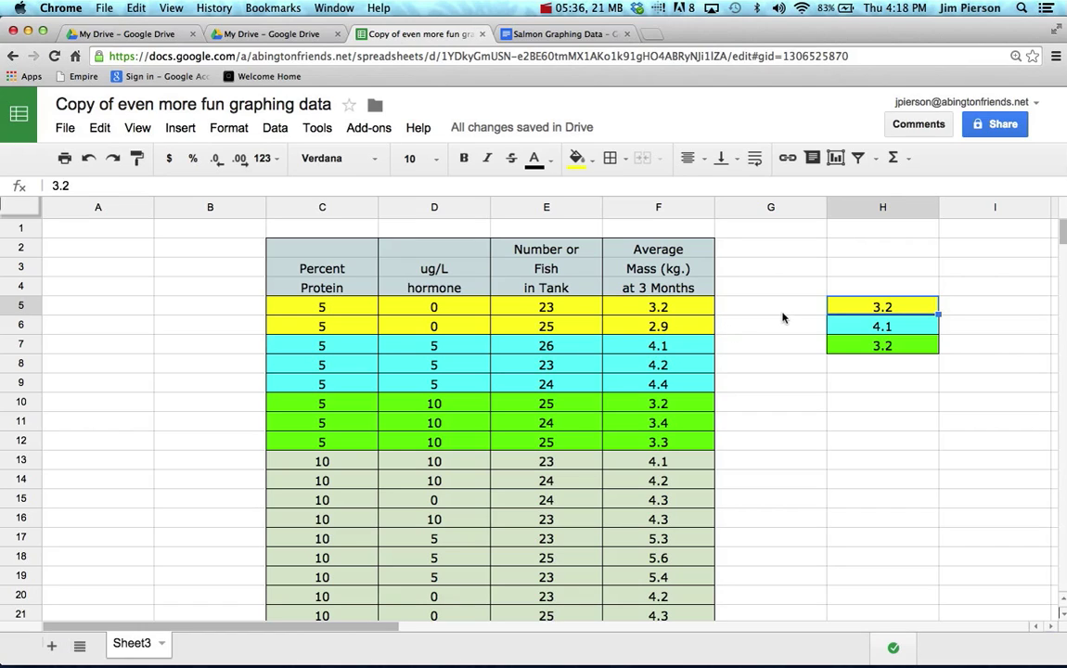
double_click(895, 309)
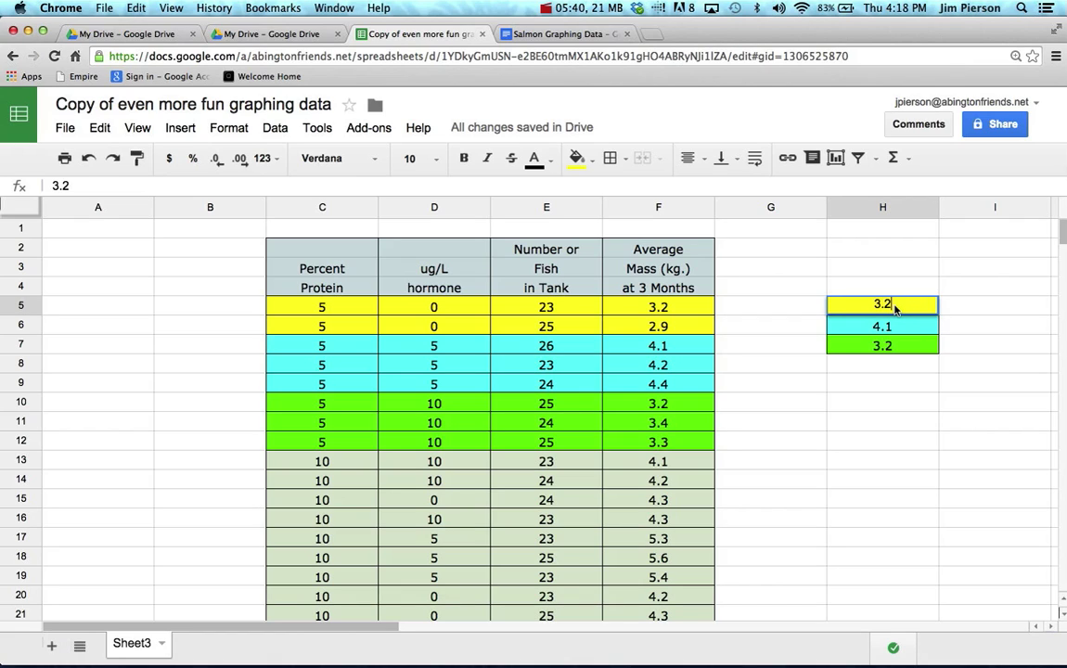
key(BackSpace)
text(1)
click(894, 374)
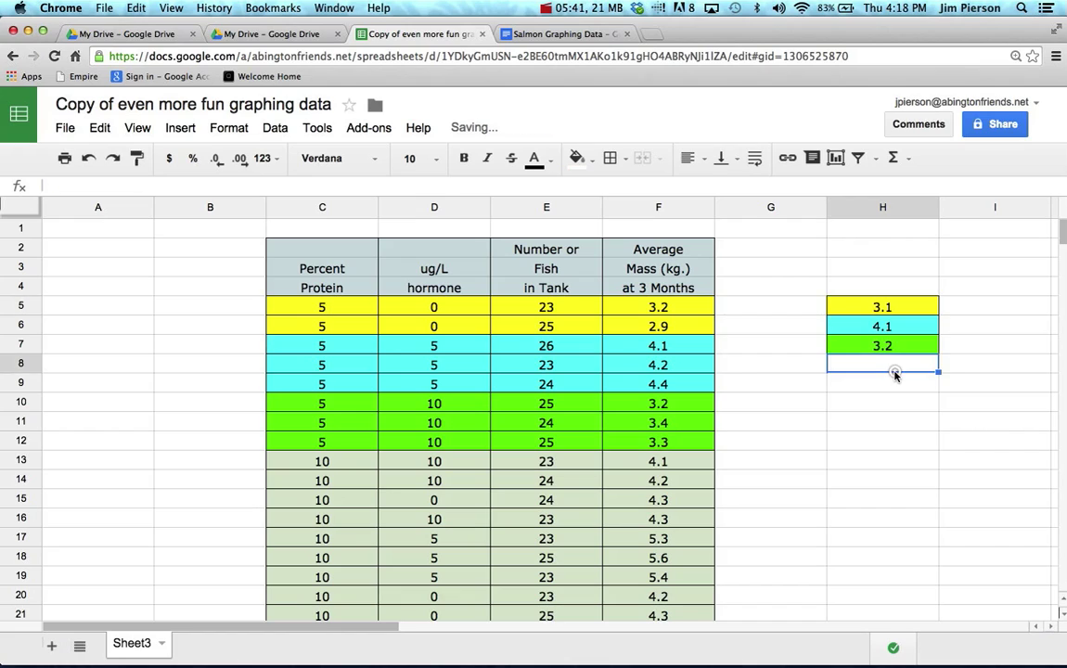
click(879, 309)
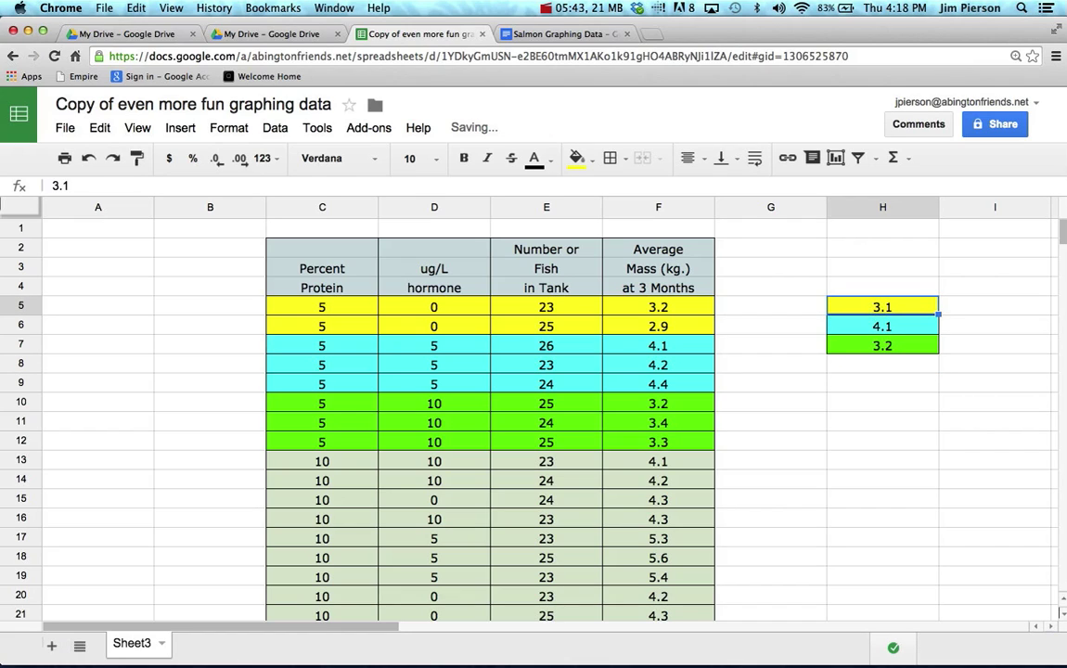
text(3.1)
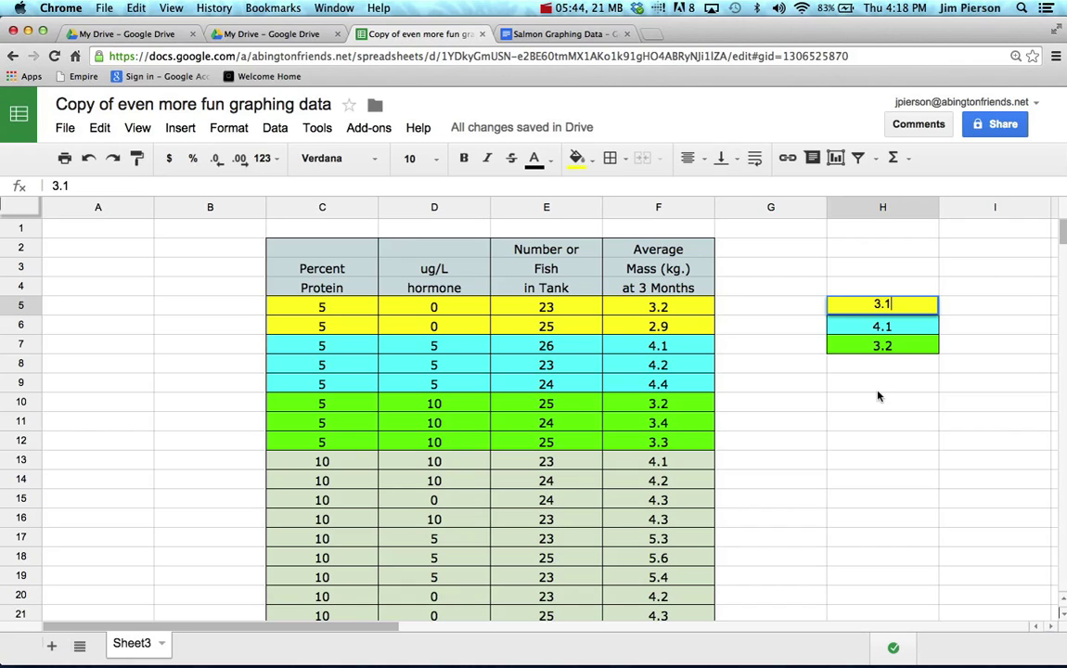
click(876, 389)
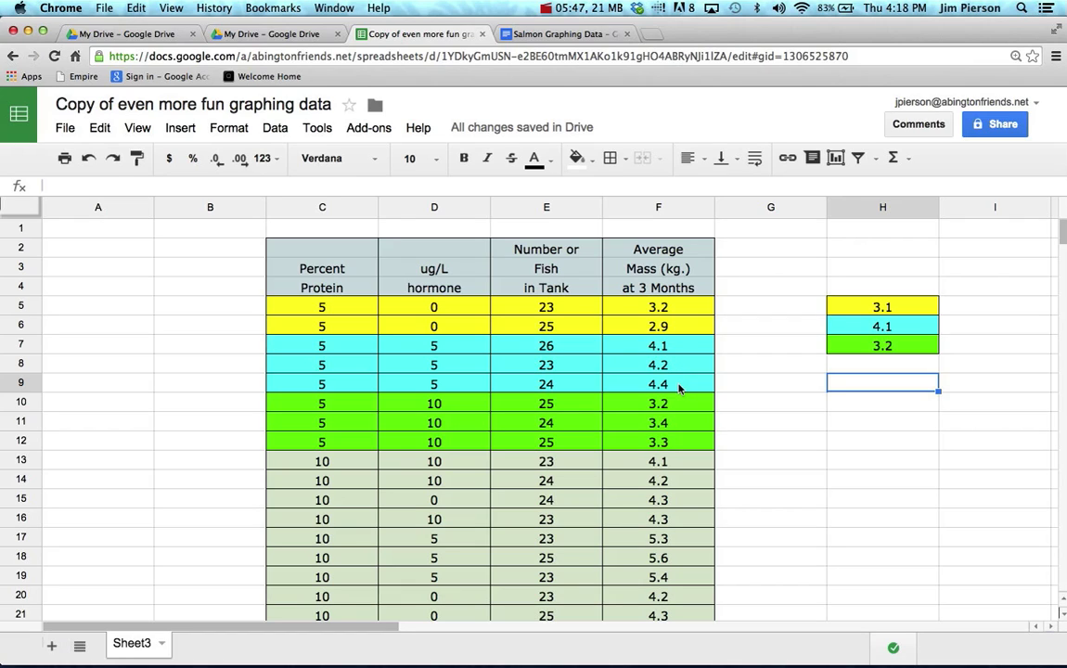
Replace the value in H6 with the formula =average(F7:F9) to calculate the mean mass for 5 ug/L hormone
click(882, 326)
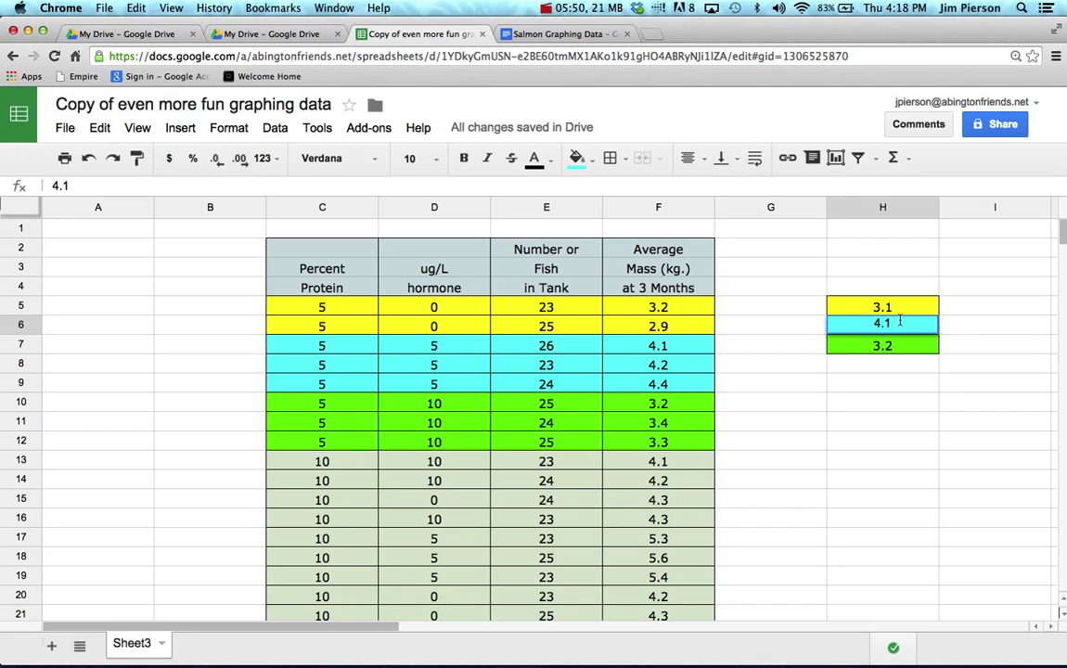
key(BackSpace)
key(BackSpace)
key(BackSpace)
text(=)
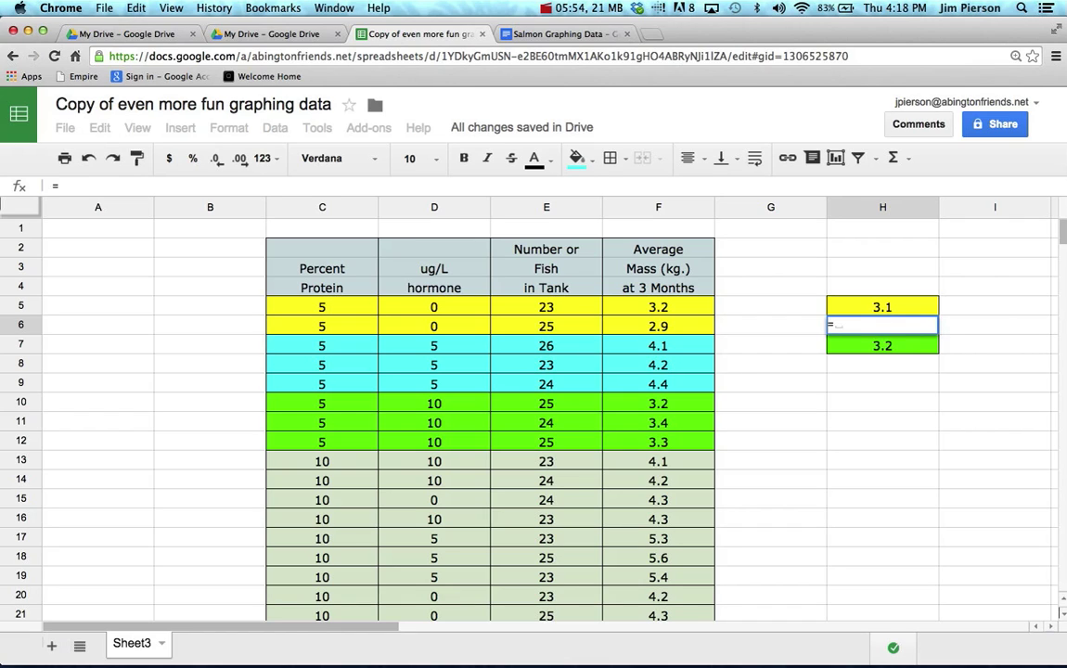
text(avera)
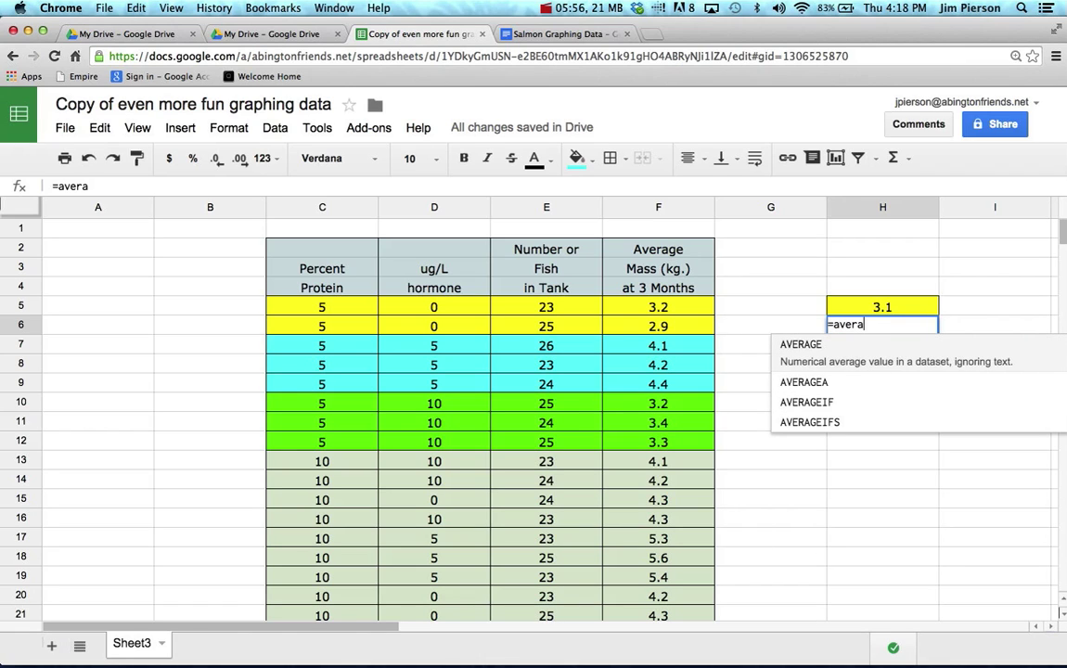
text(ge()
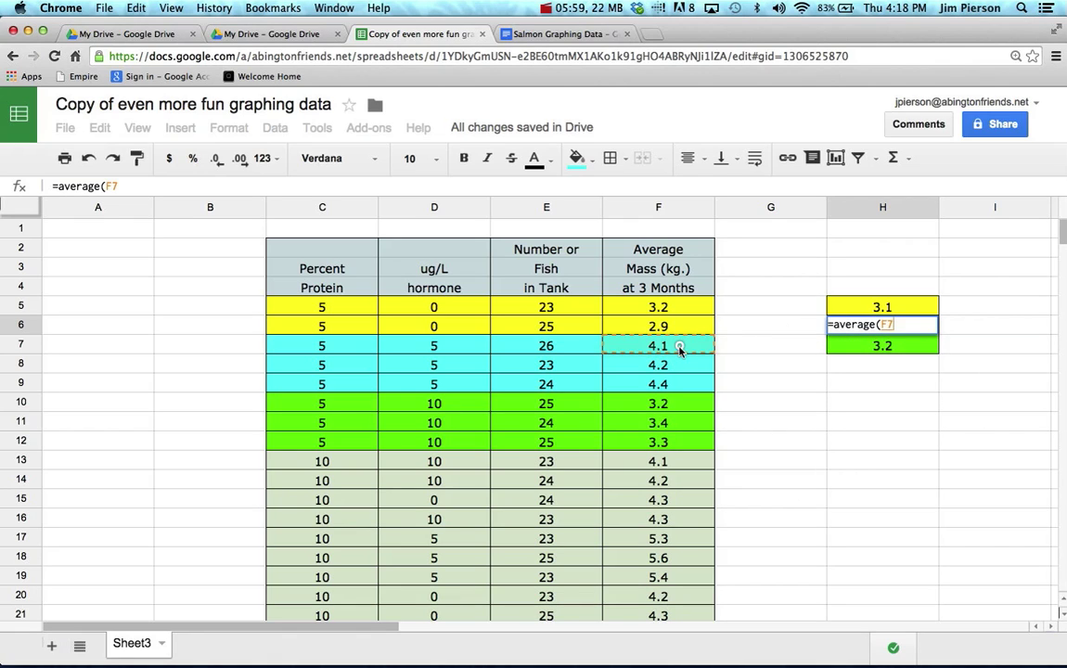
drag(679, 348, 682, 383)
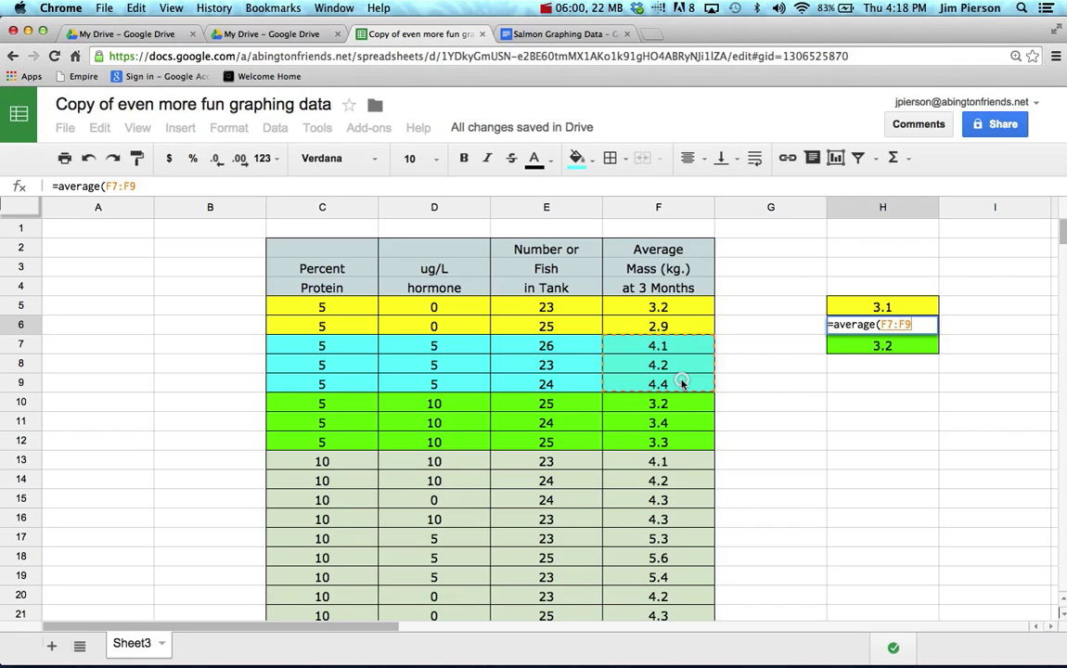
text())
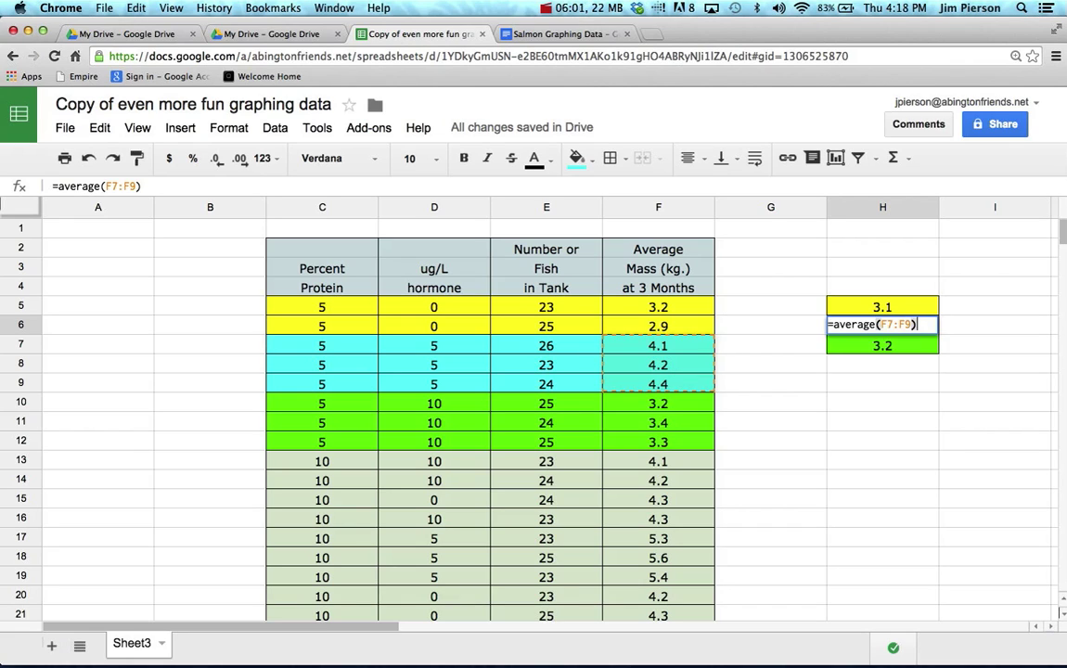
key(Return)
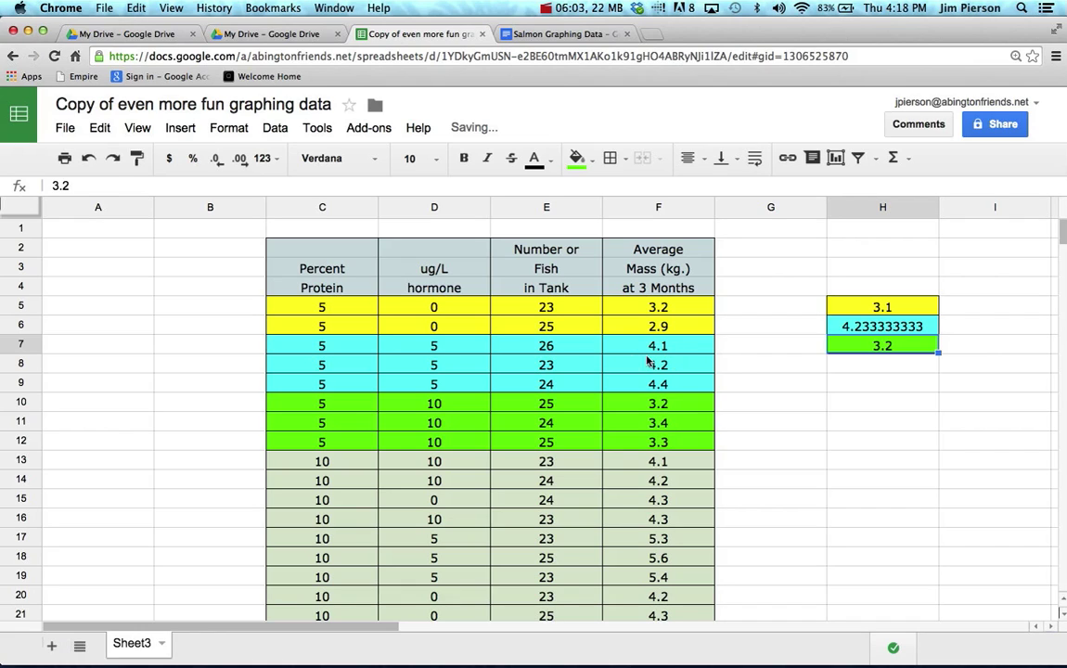
Enter the rounded averages as plain values: 4.2 in the cyan cell H6 and 3.3 in the green cell H7
click(846, 327)
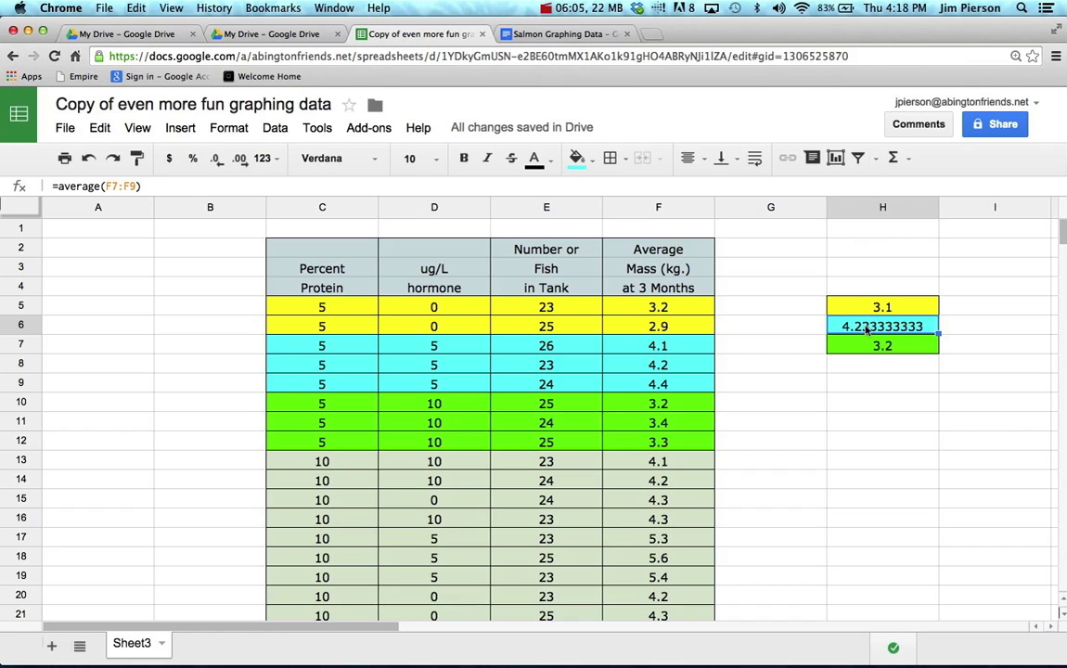
text(4)
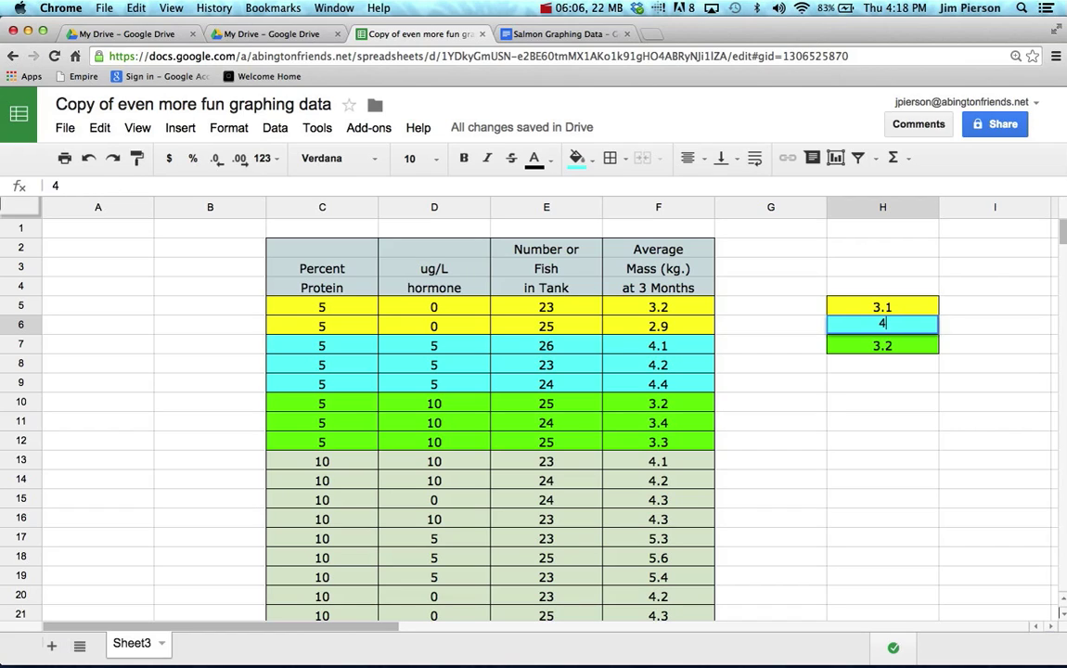
text(.2)
key(Return)
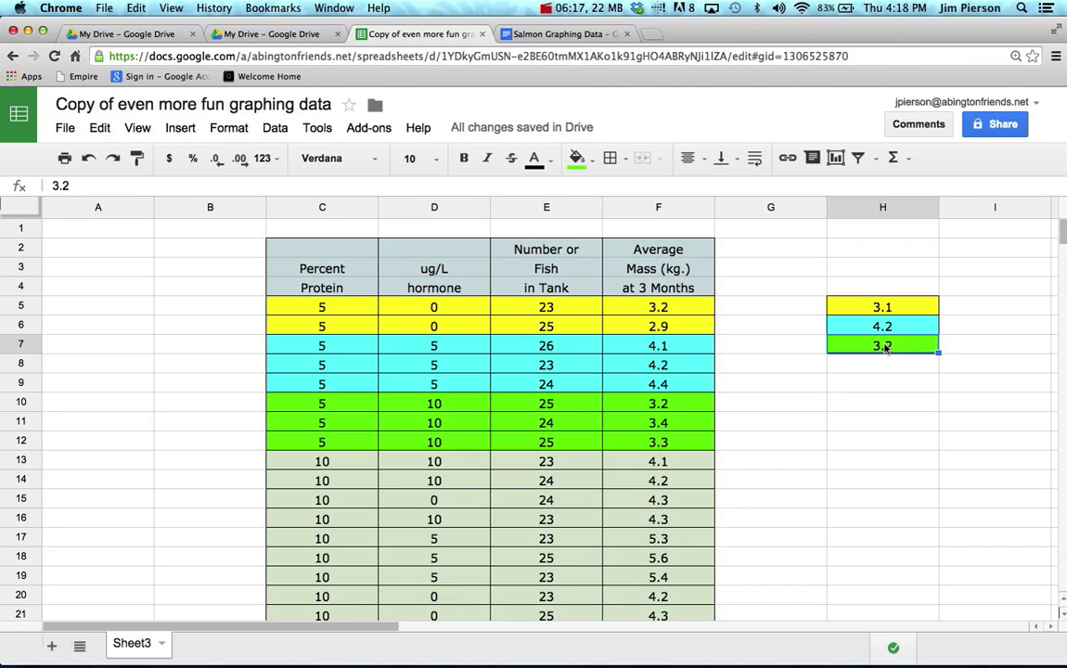
text(3.3)
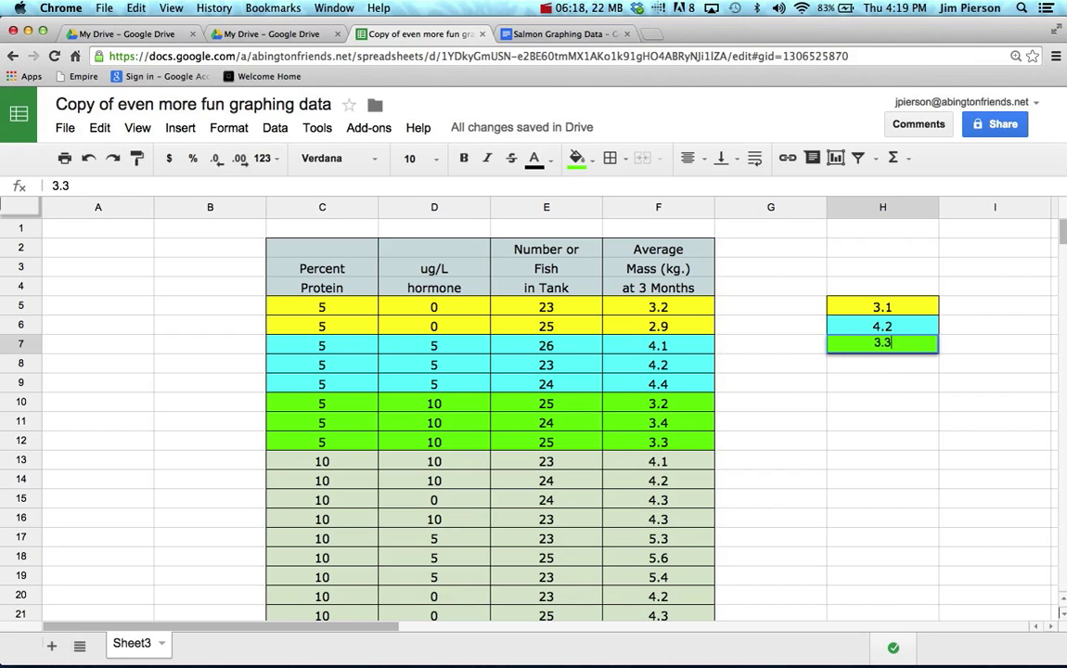
click(880, 396)
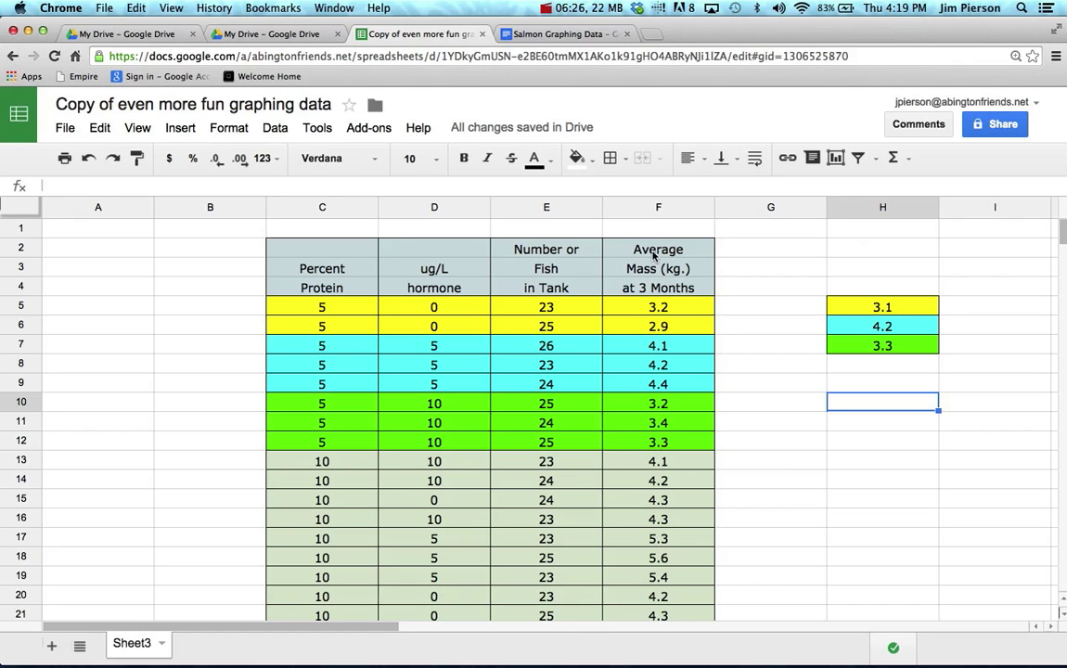
Copy the three-row Average Mass (kg.) at 3 Months heading from F2:F4 to H2:H4 above the summary averages
drag(653, 253, 653, 286)
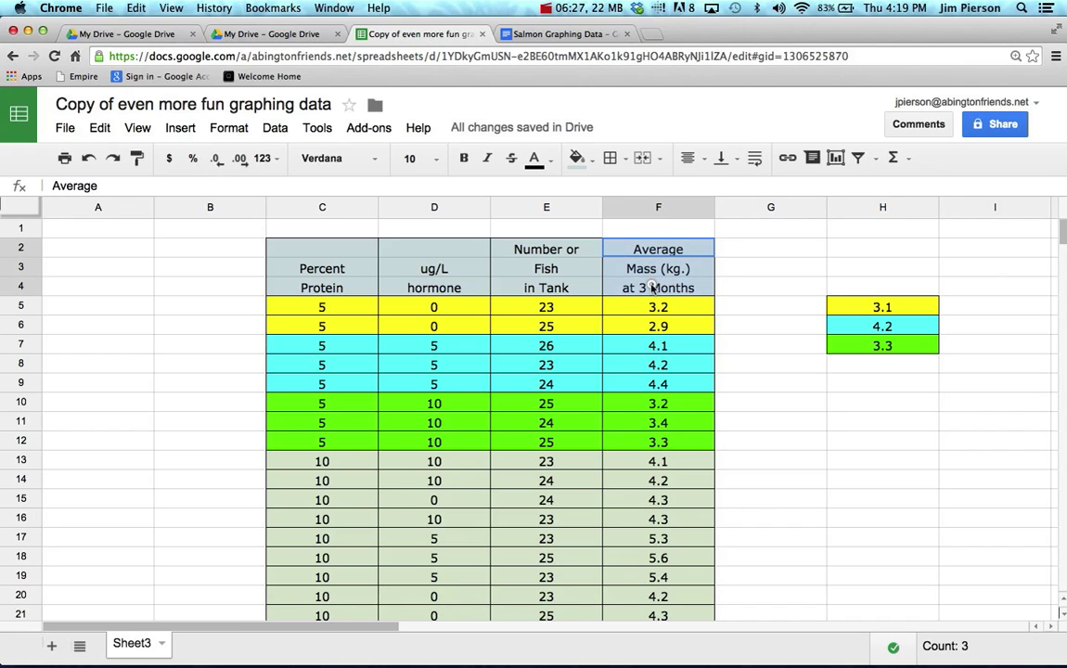
key(super+c)
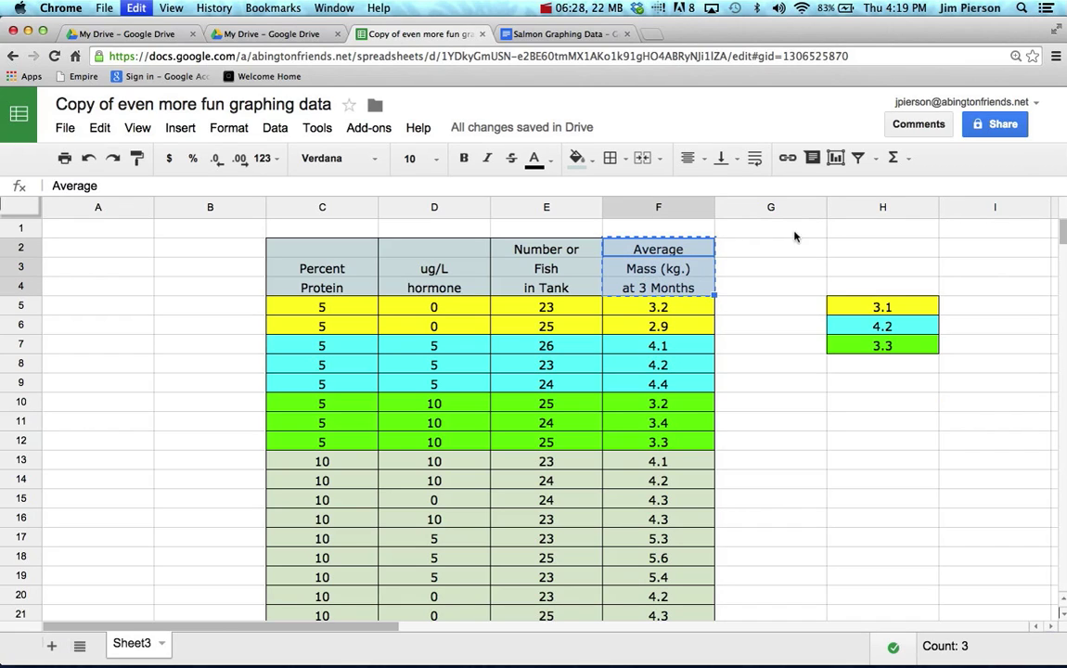
click(868, 248)
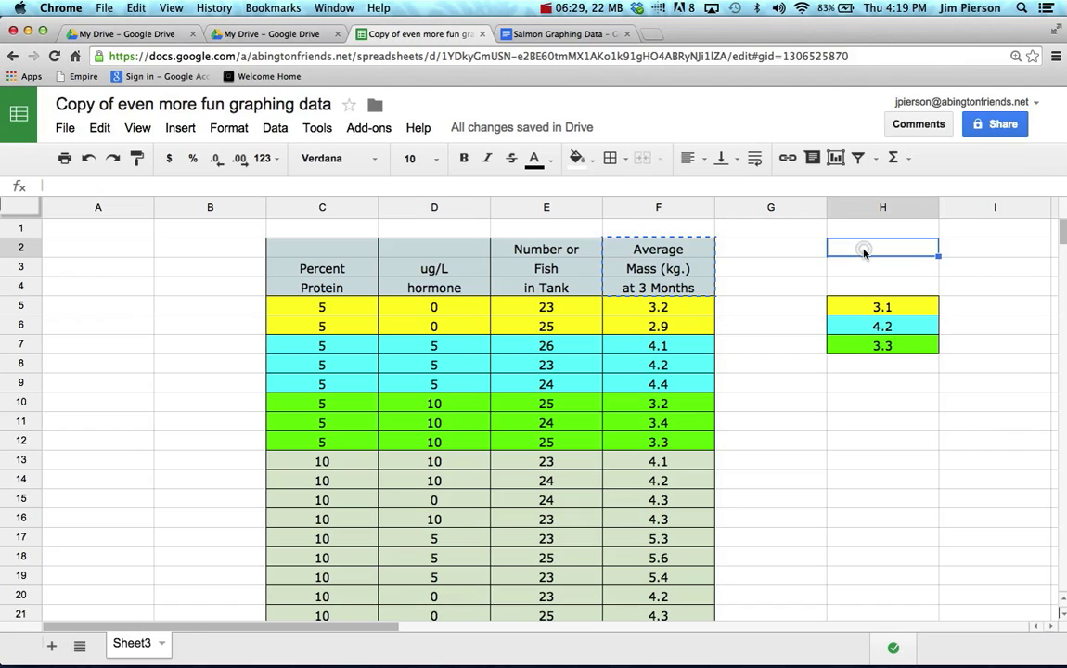
key(super+v)
click(881, 460)
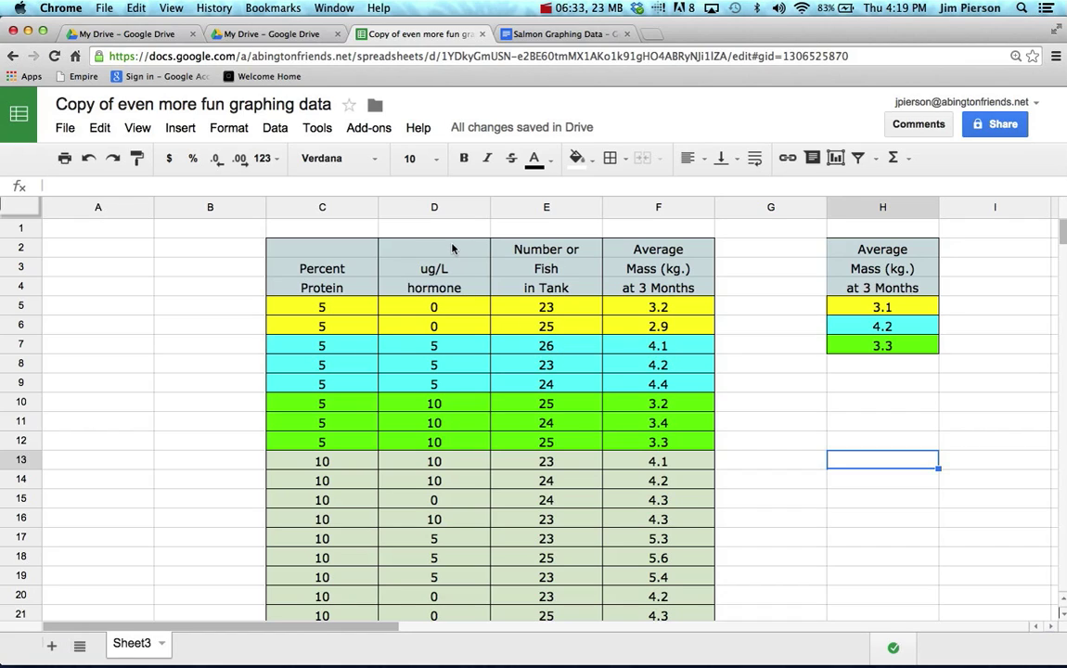
Copy the ug/L hormone heading from D2:D4 to G2:G4, beside the average mass heading of the summary table
drag(452, 247, 455, 283)
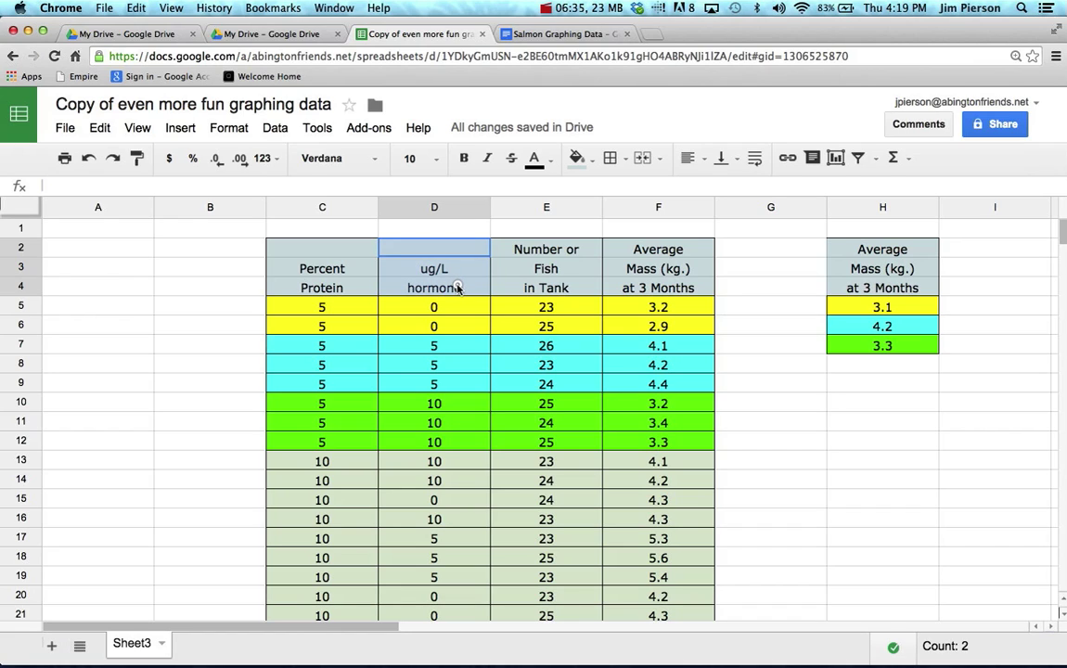
key(super+c)
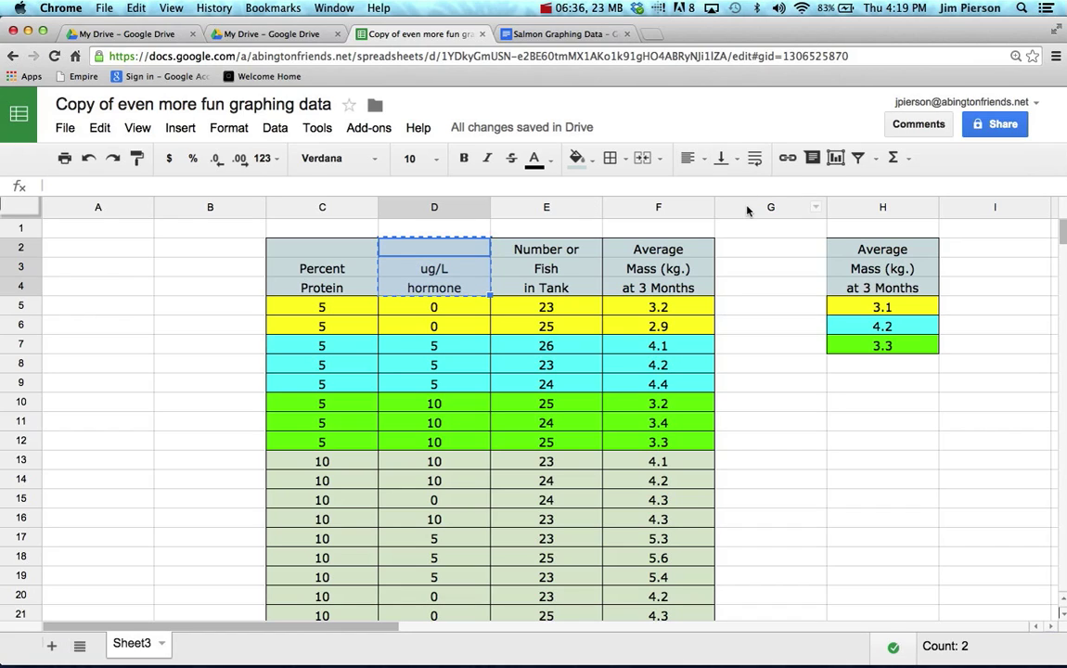
click(760, 254)
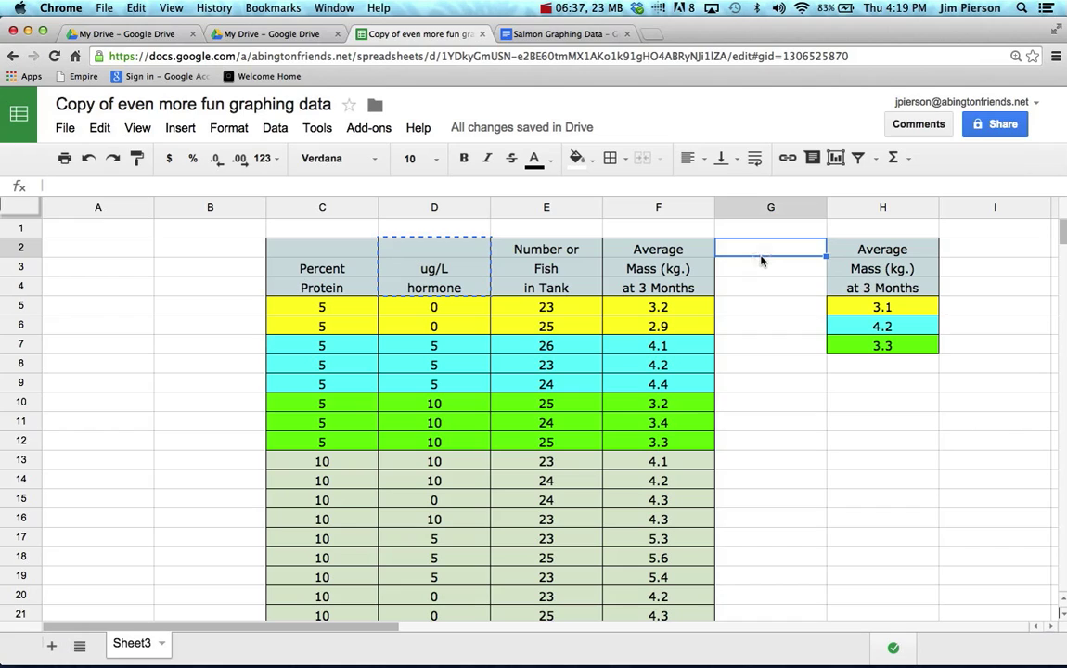
key(super+v)
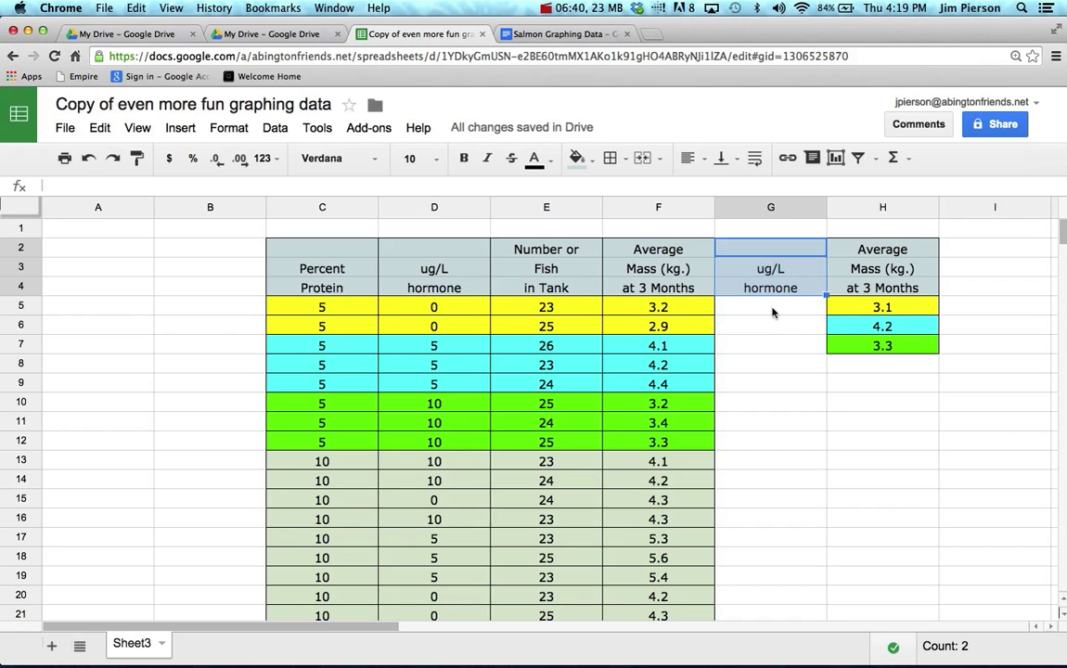
Copy the yellow hormone level 0 from D5 into G5, next to its average mass
click(773, 311)
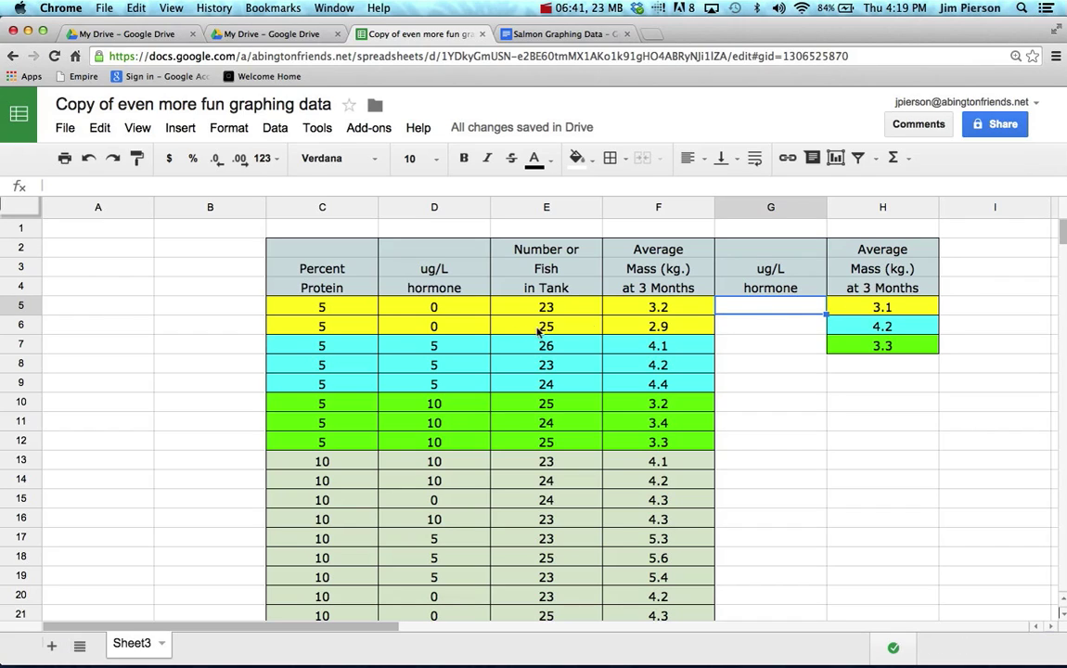
click(452, 308)
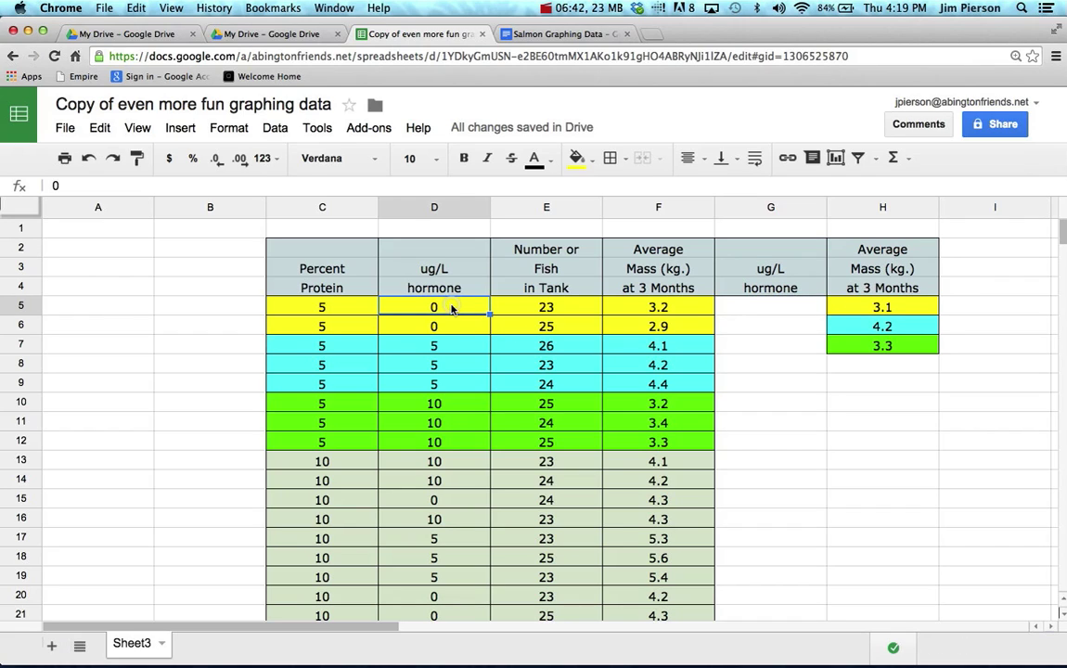
key(super+c)
click(747, 316)
key(super+v)
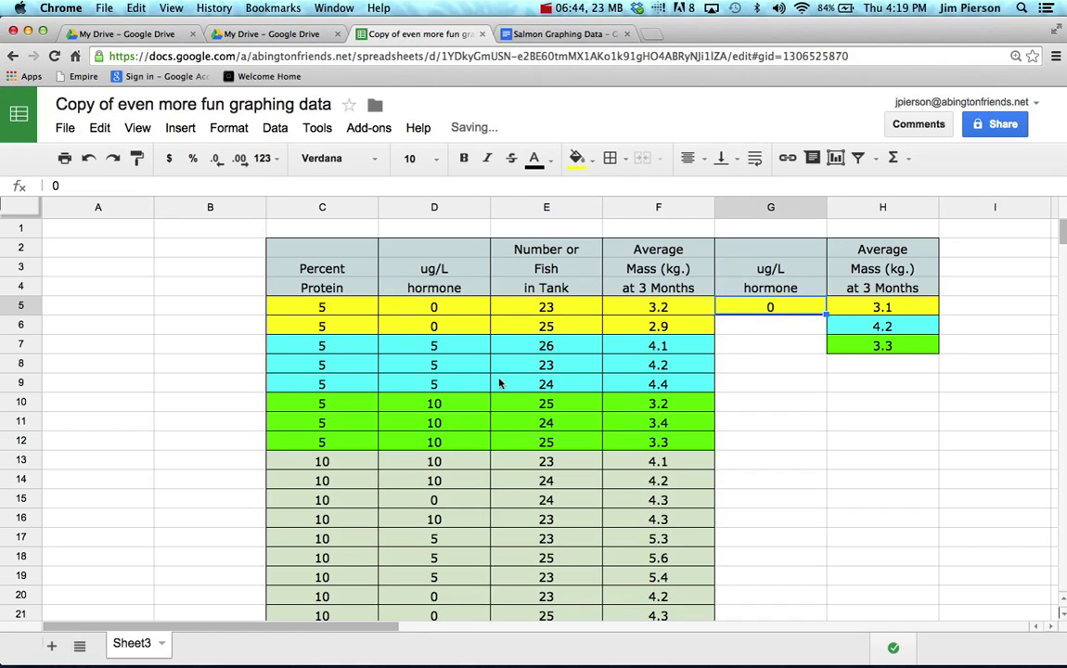
Copy the cyan hormone level 5 from D7 into G6 of the summary table
click(418, 344)
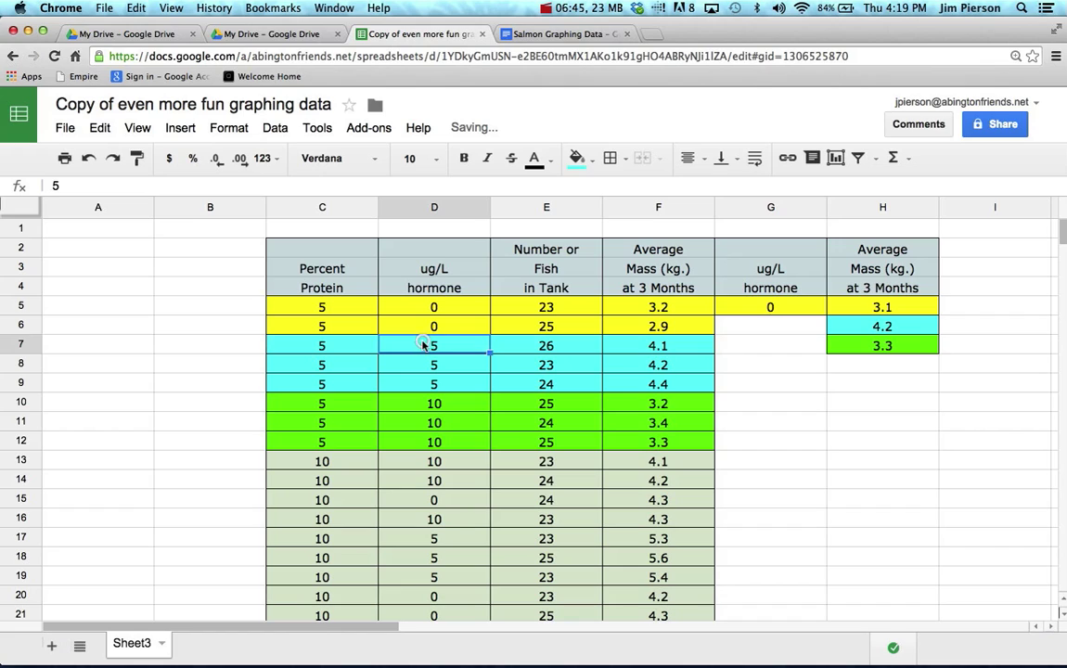
key(super+c)
click(753, 337)
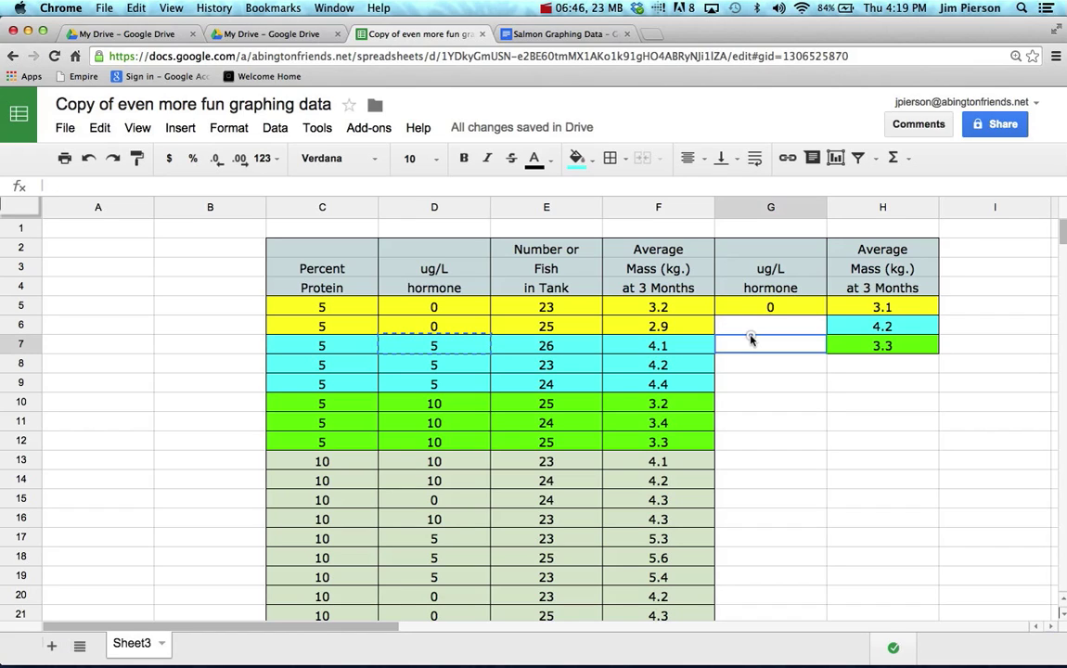
click(752, 331)
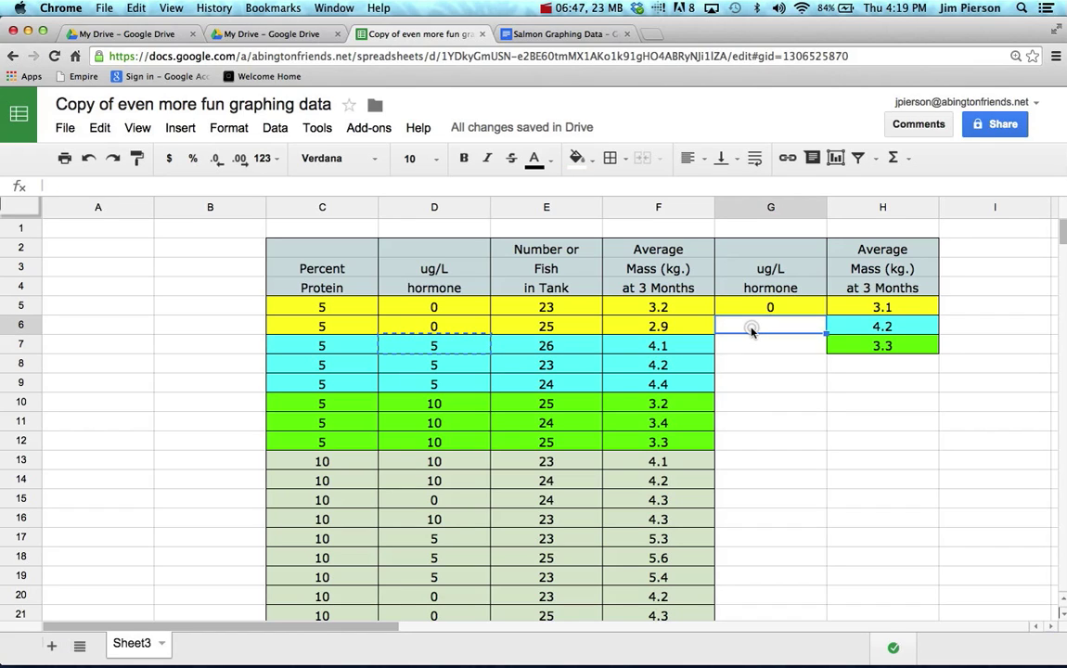
key(super+v)
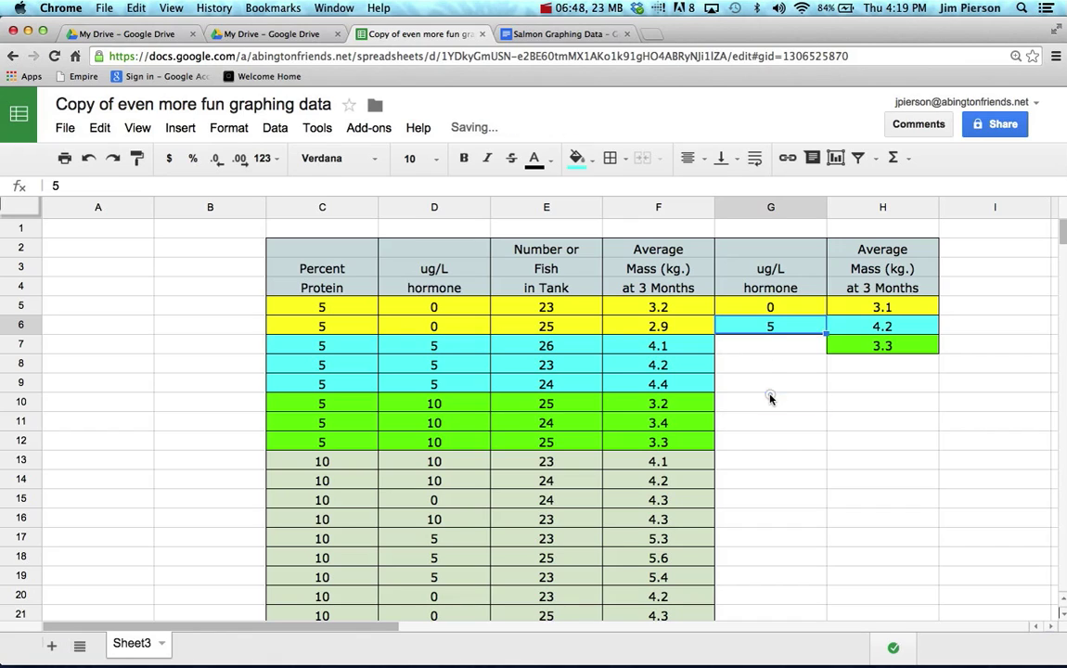
Copy the bright green hormone level 10 from D10 into G7 to complete the summary table's hormone column
click(770, 397)
click(409, 399)
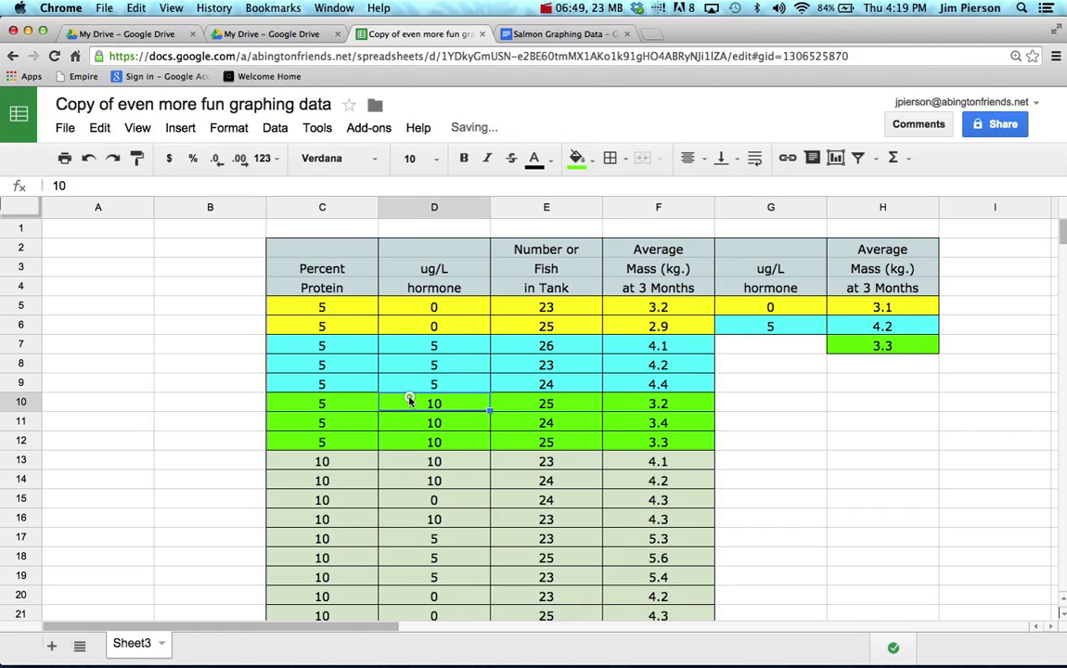
key(super+c)
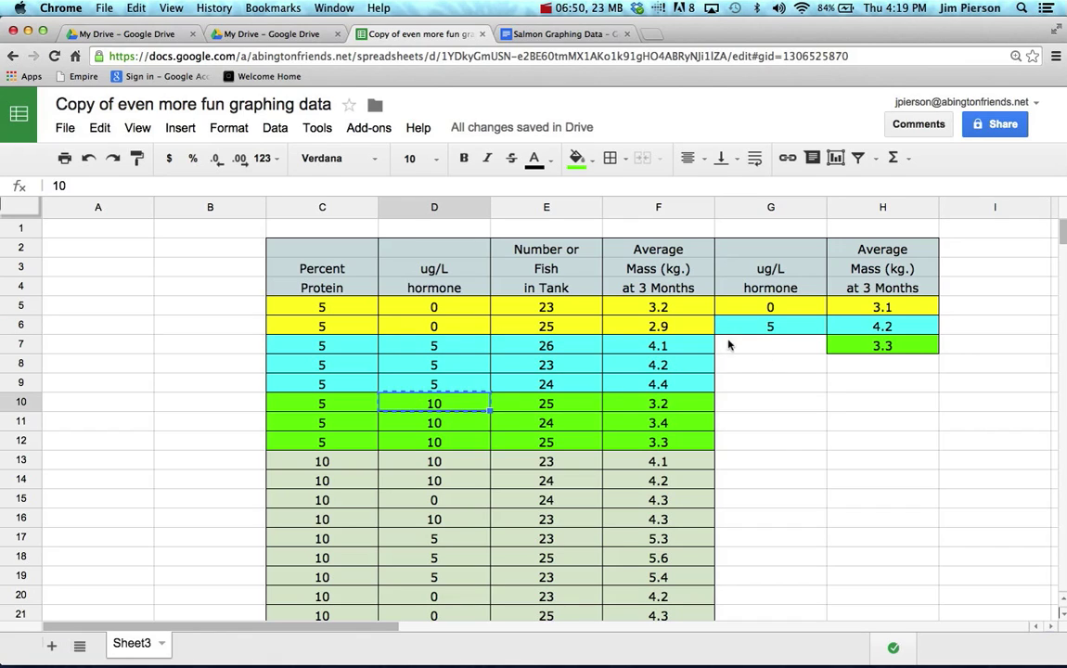
click(737, 342)
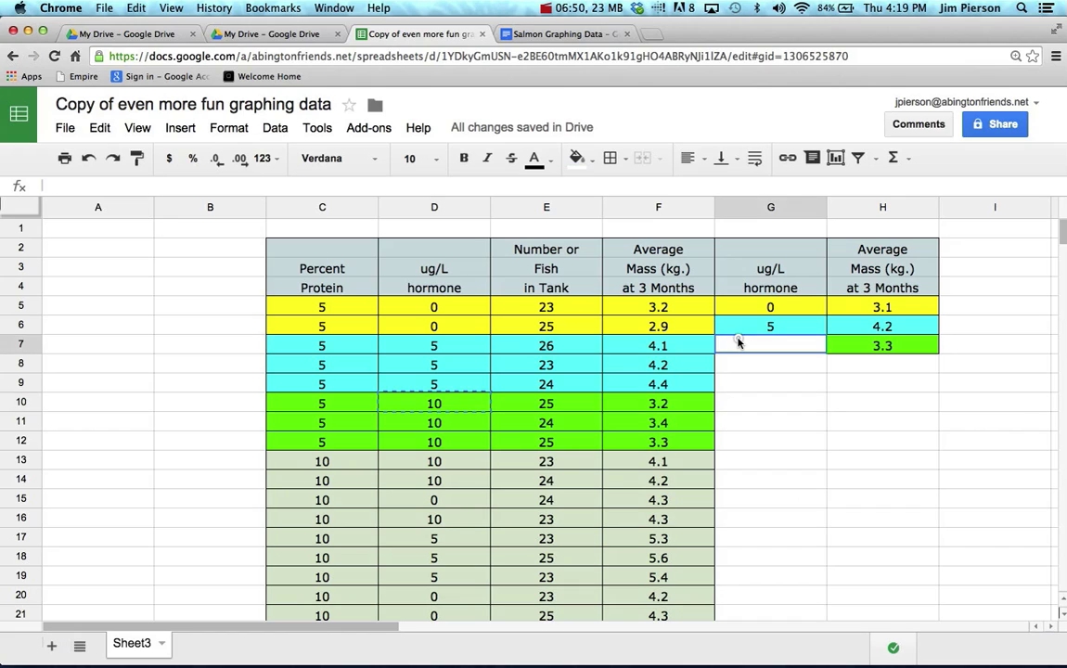
key(super+v)
click(823, 417)
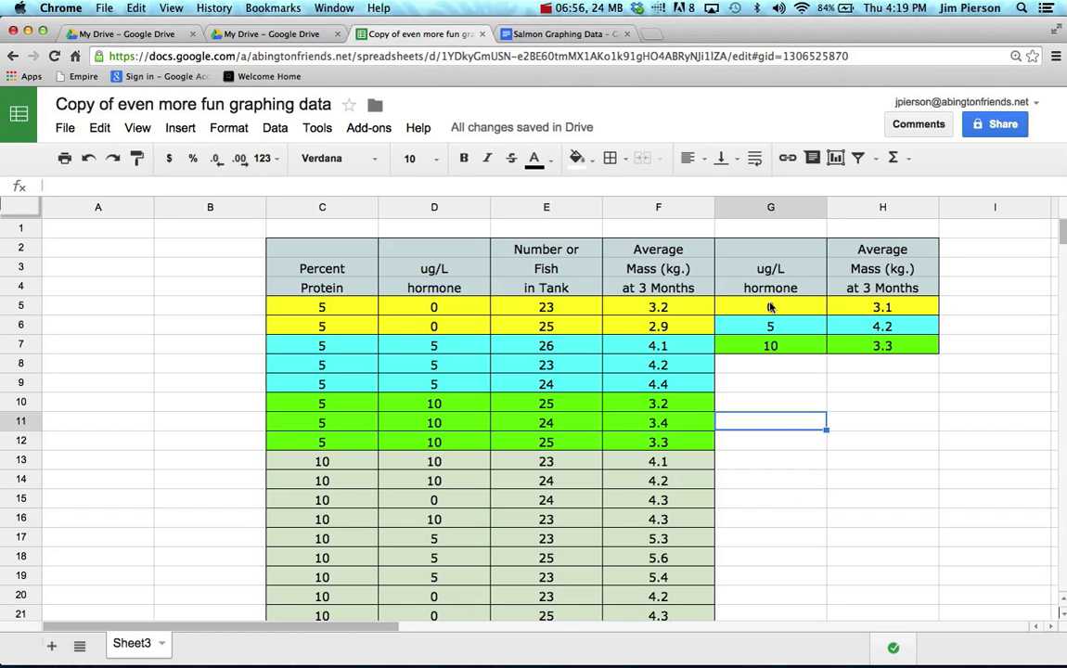
click(779, 410)
click(779, 501)
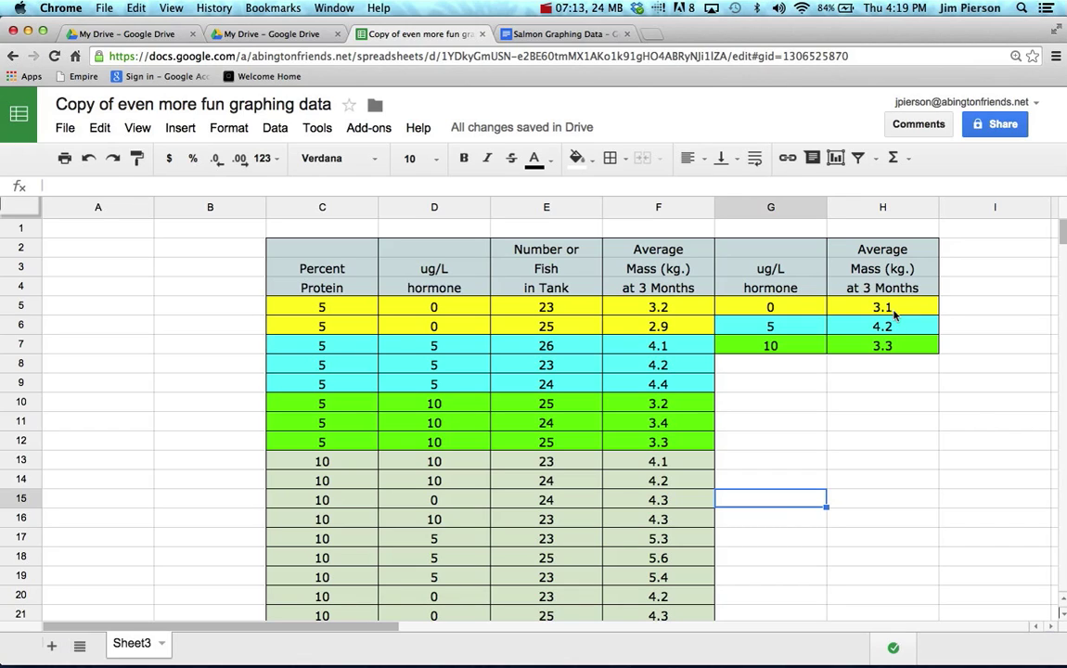
Try a column chart of the hormone levels and average masses in G5:H7 without inserting it
click(778, 309)
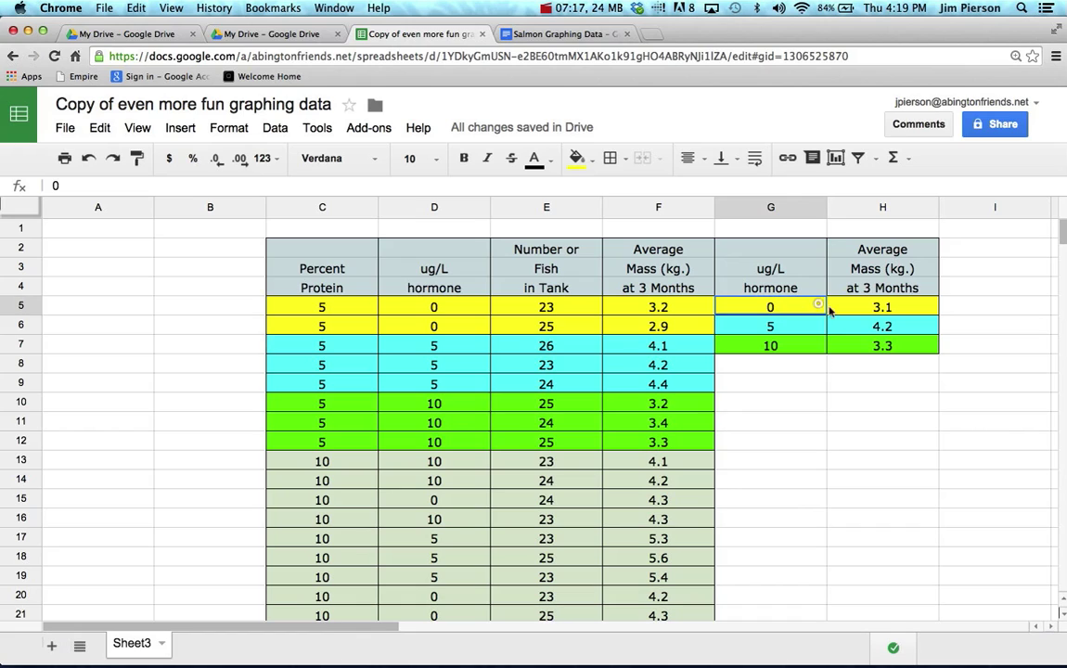
drag(831, 312, 876, 346)
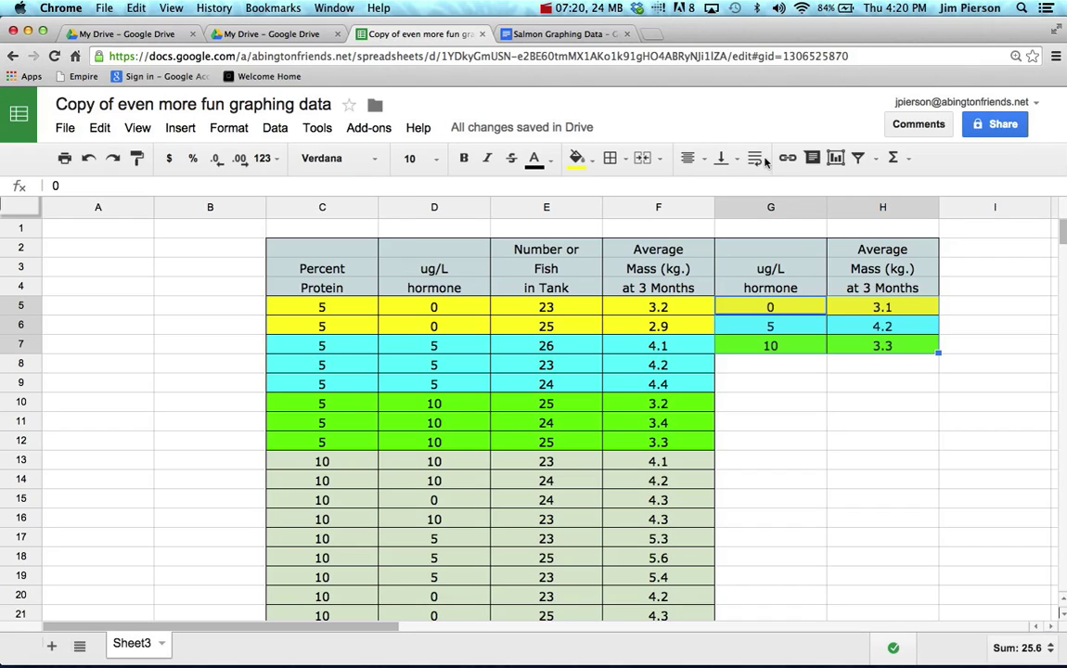
click(836, 158)
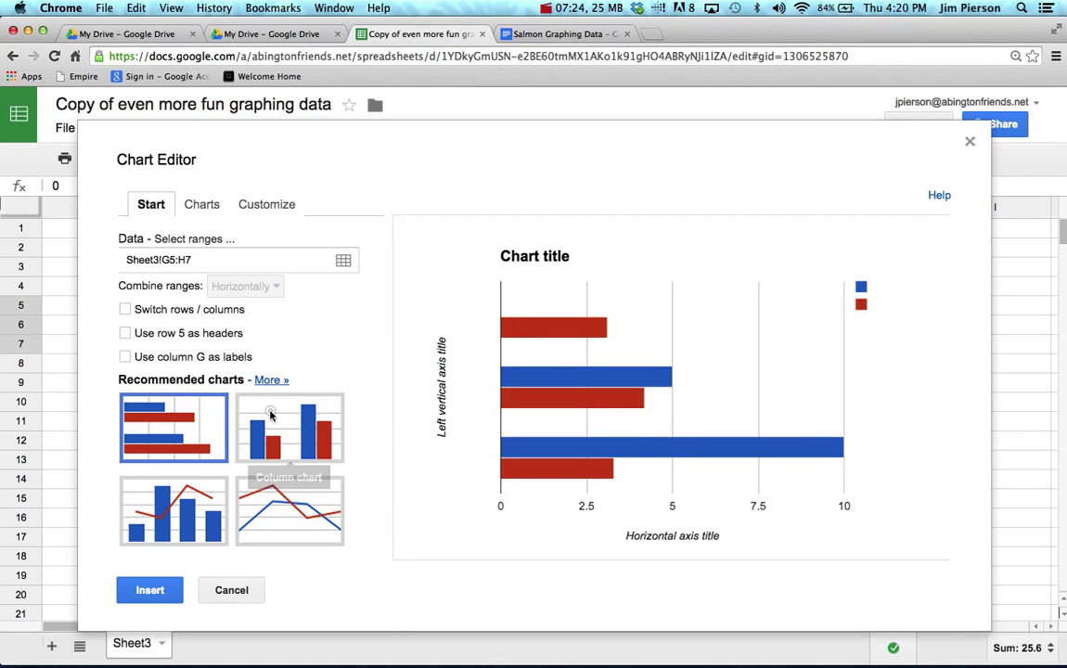
click(271, 416)
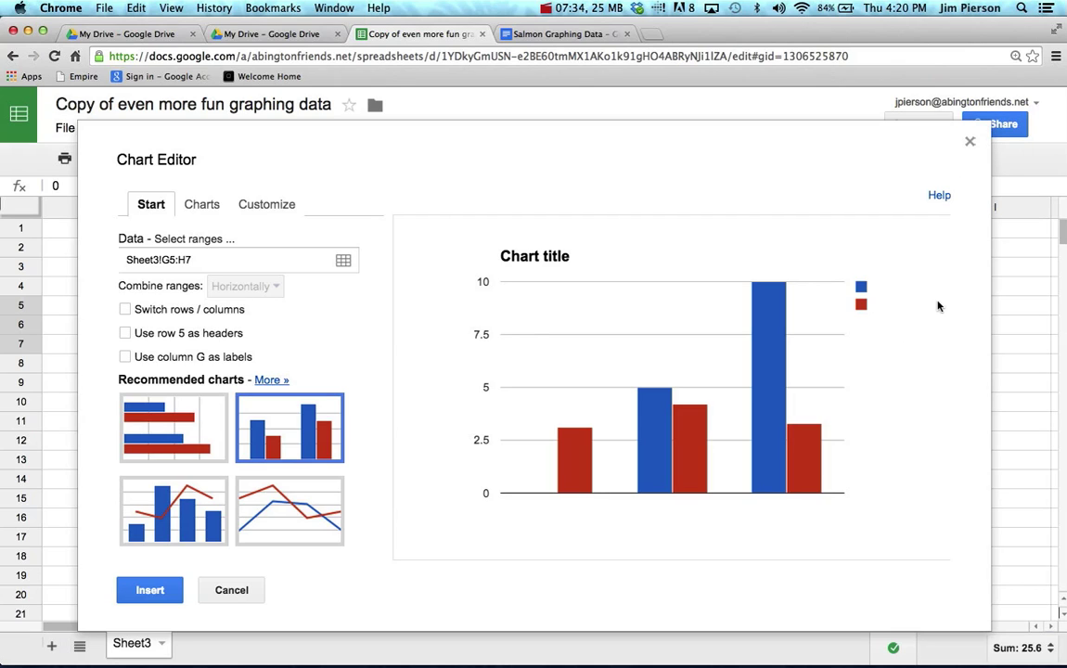
click(969, 142)
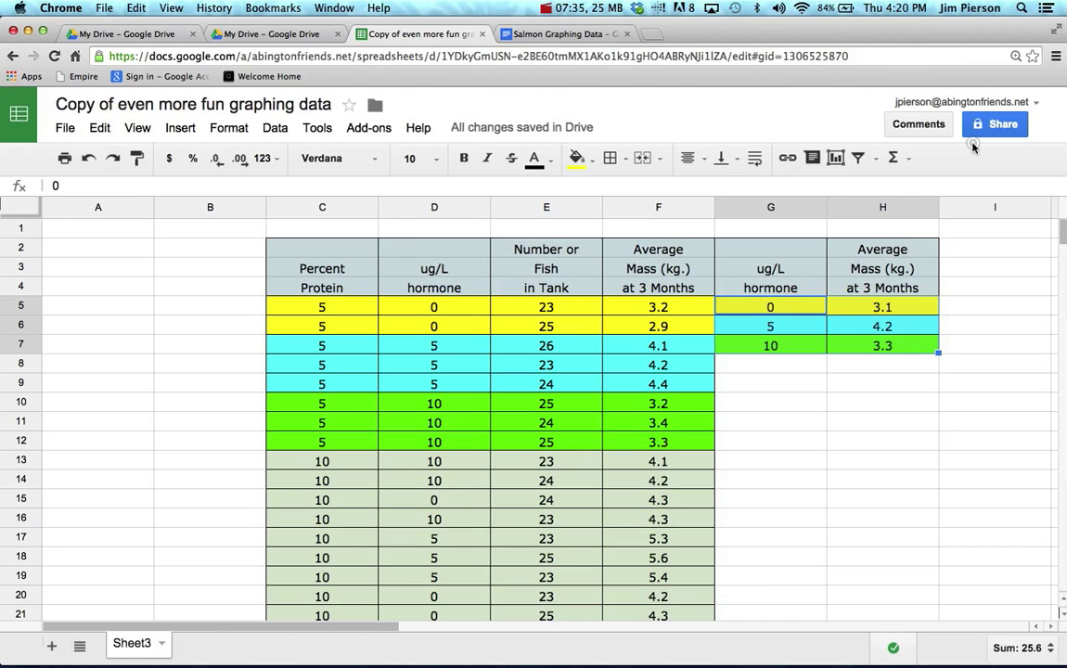
click(960, 399)
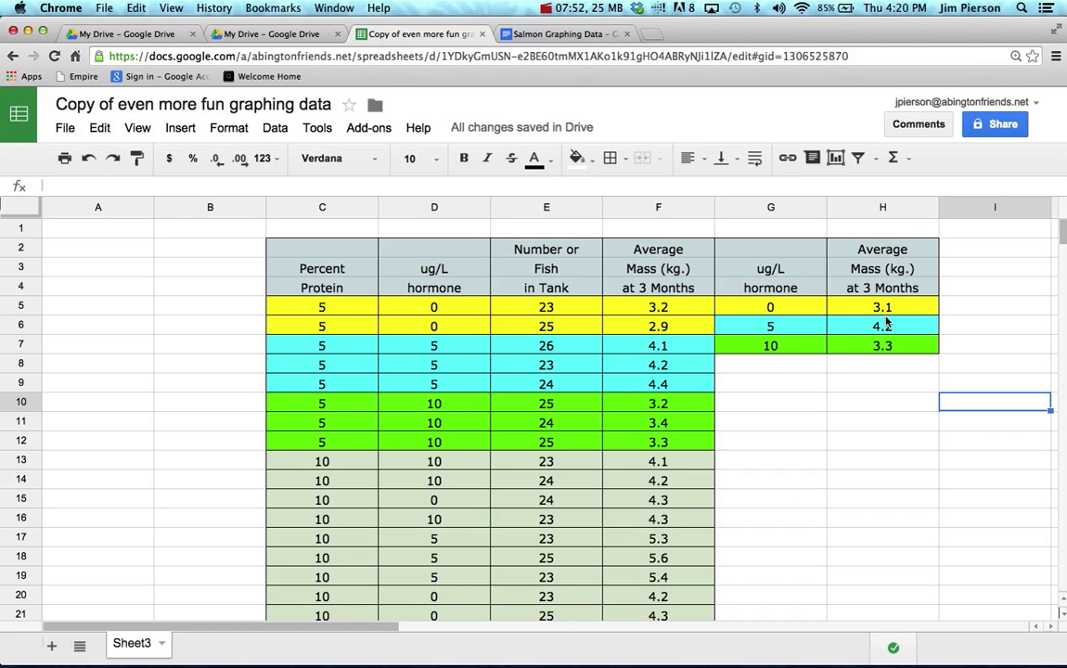
Replace the numeric hormone levels in G5, G6 and G7 with the words one, five and ten
click(777, 313)
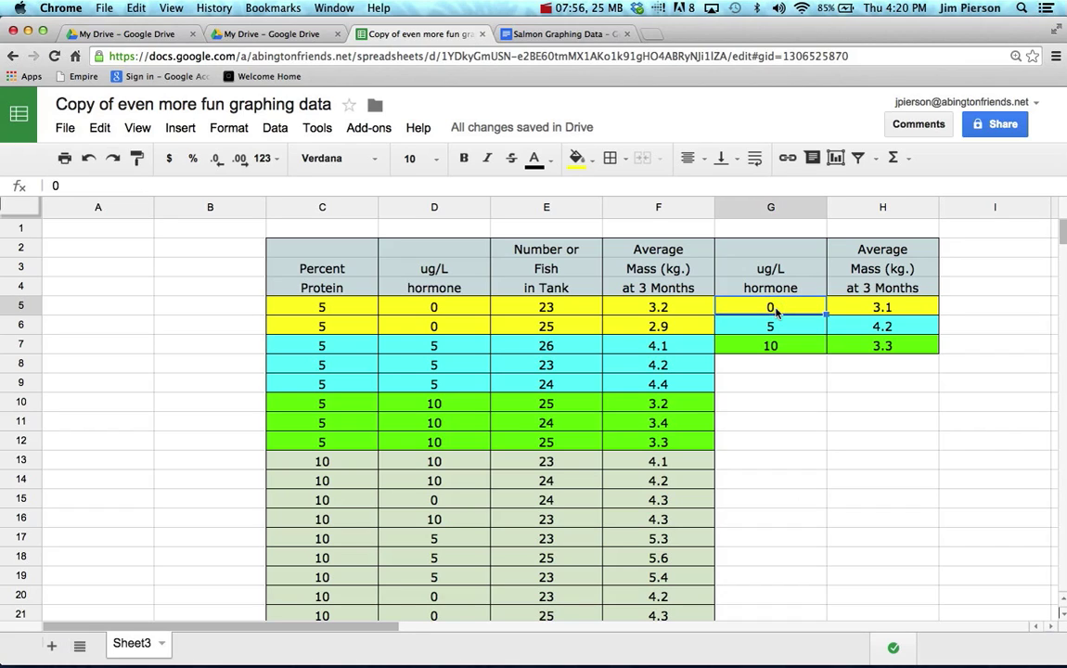
text(one)
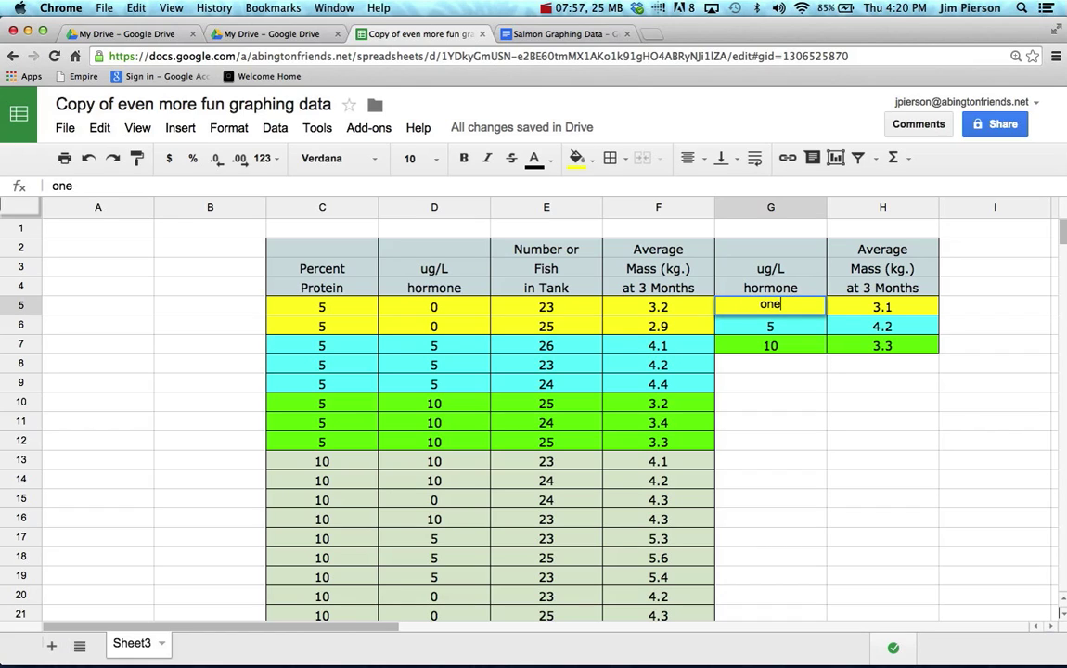
key(Return)
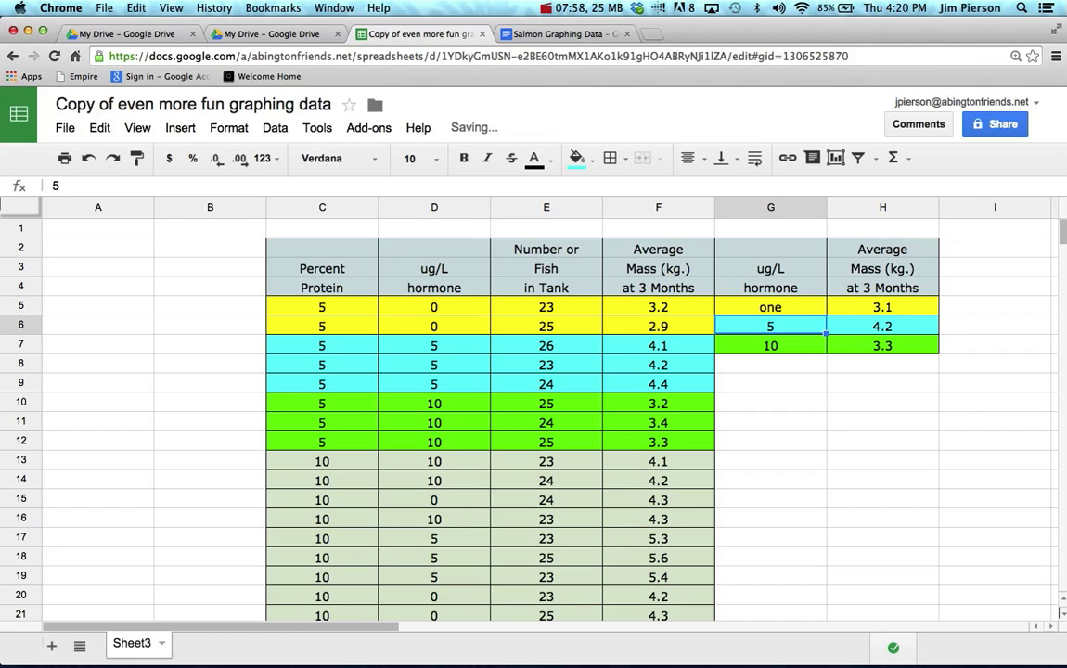
text(t)
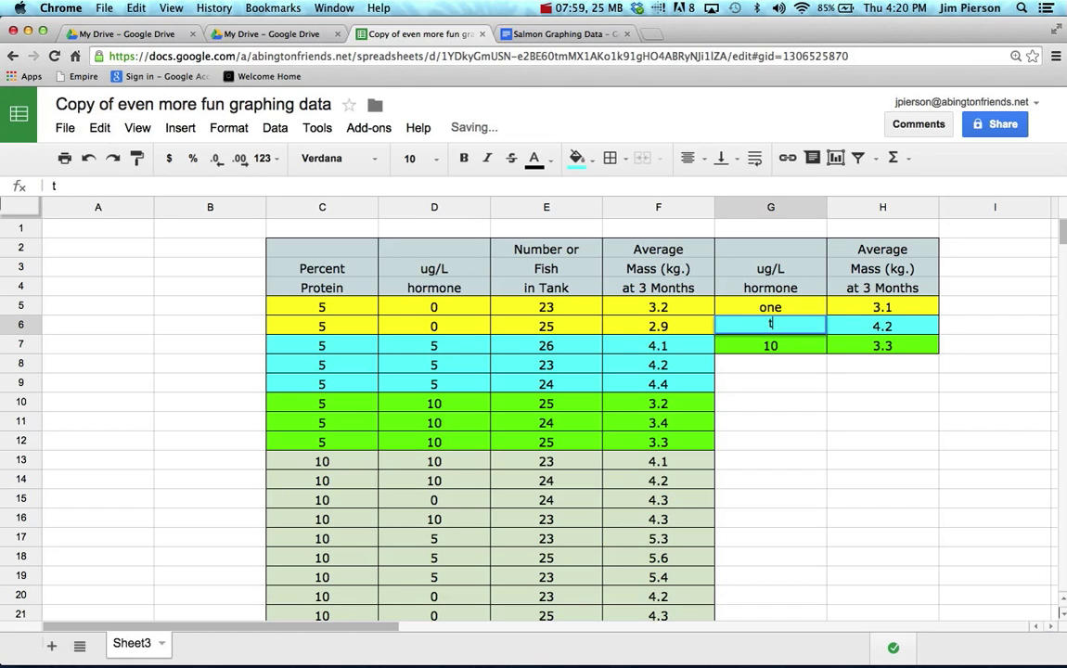
text(wo)
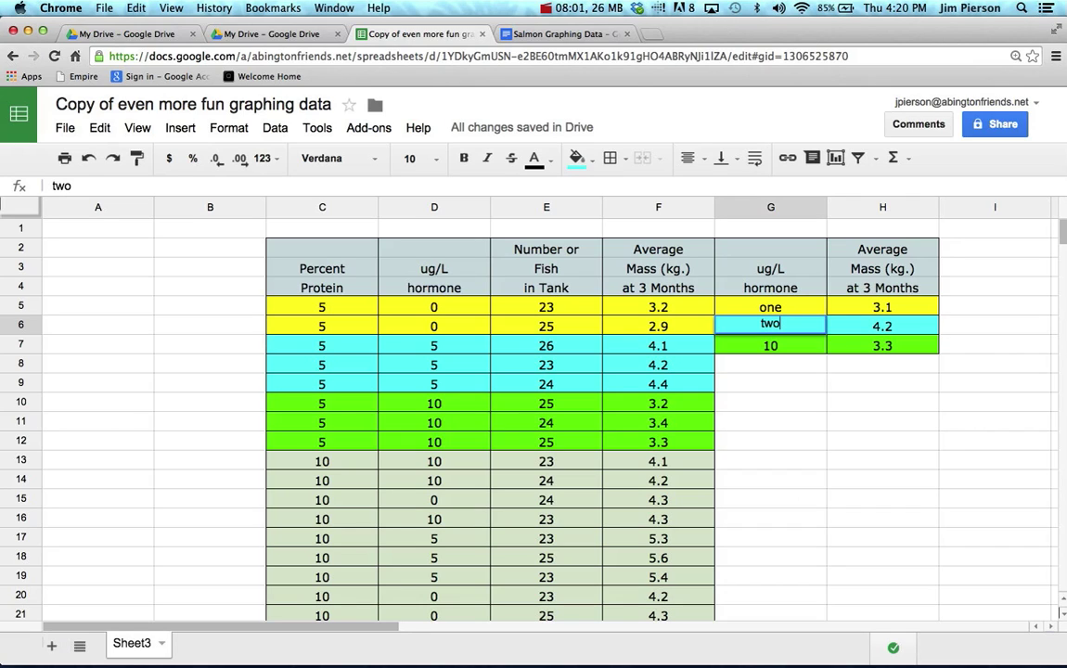
key(BackSpace)
key(BackSpace)
key(BackSpace)
text(five)
key(Return)
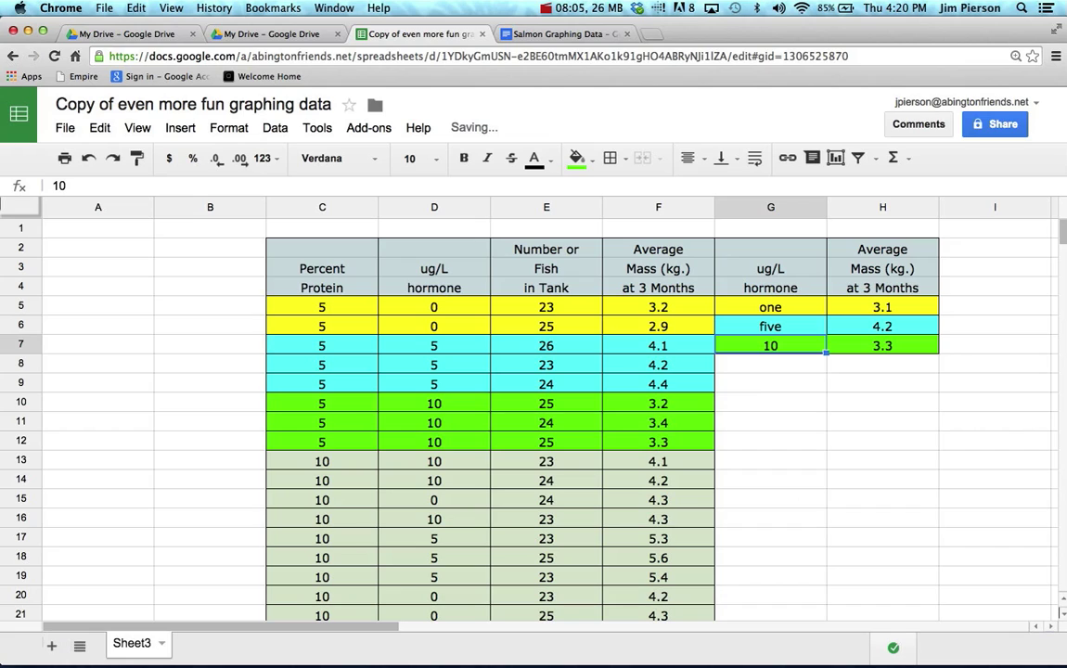
text(ten)
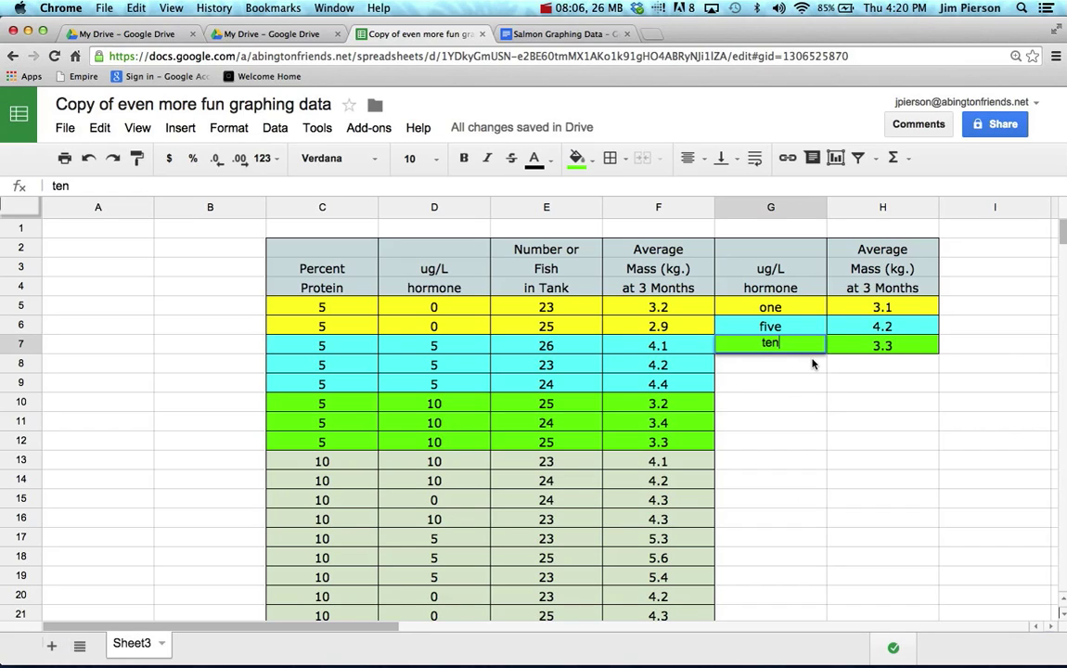
key(Return)
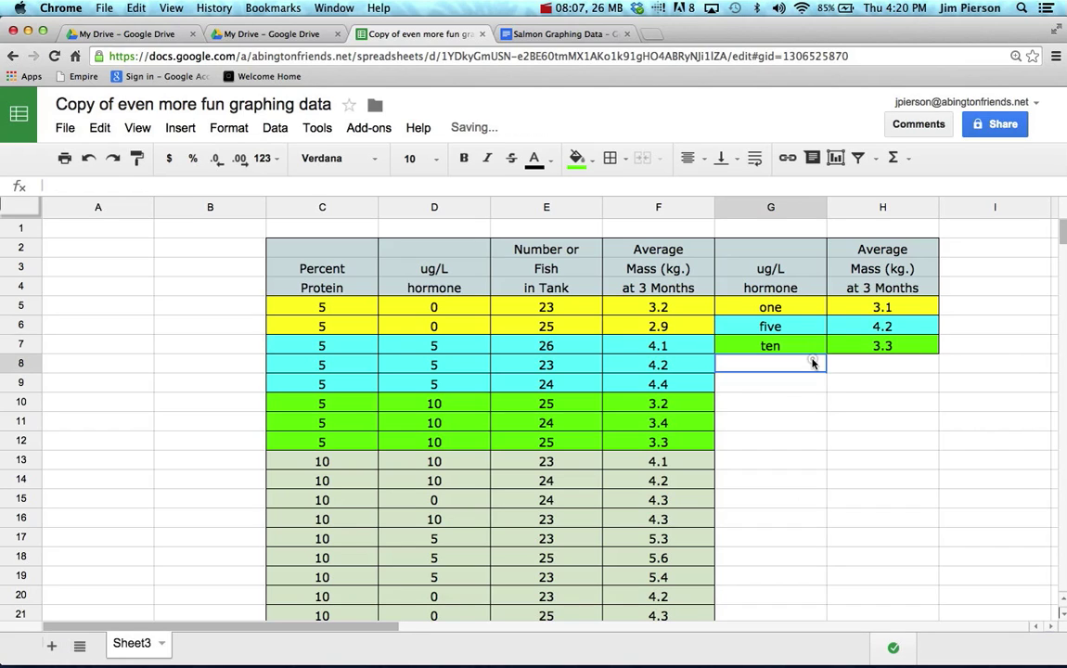
click(808, 401)
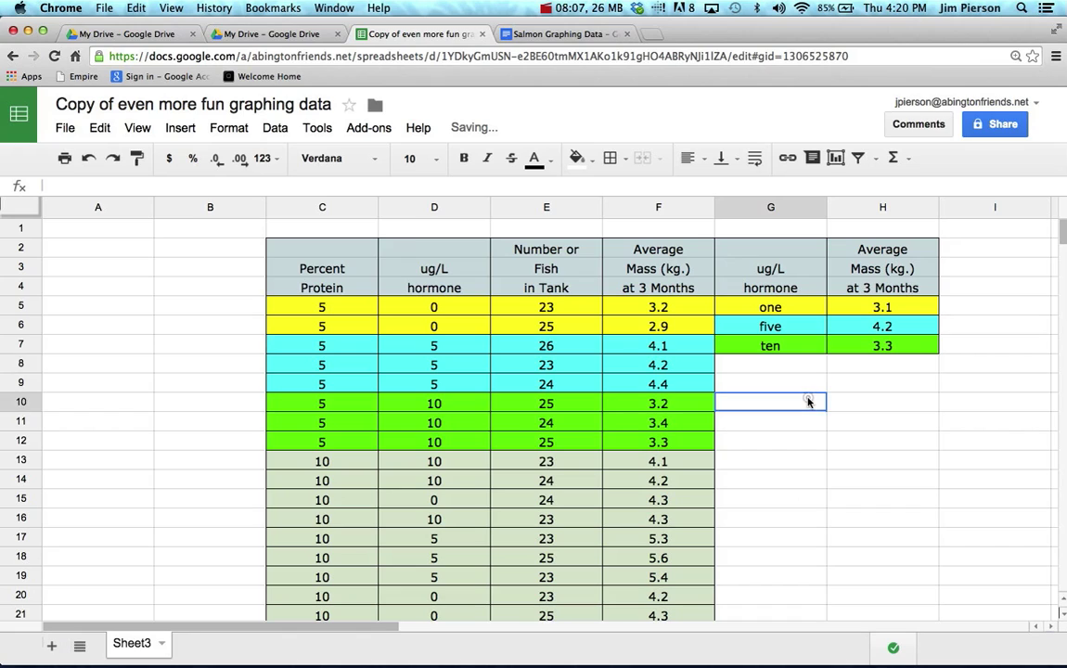
Preview a column chart of the word-labelled hormone levels and average masses in G5:H7
click(773, 309)
shift+click(874, 344)
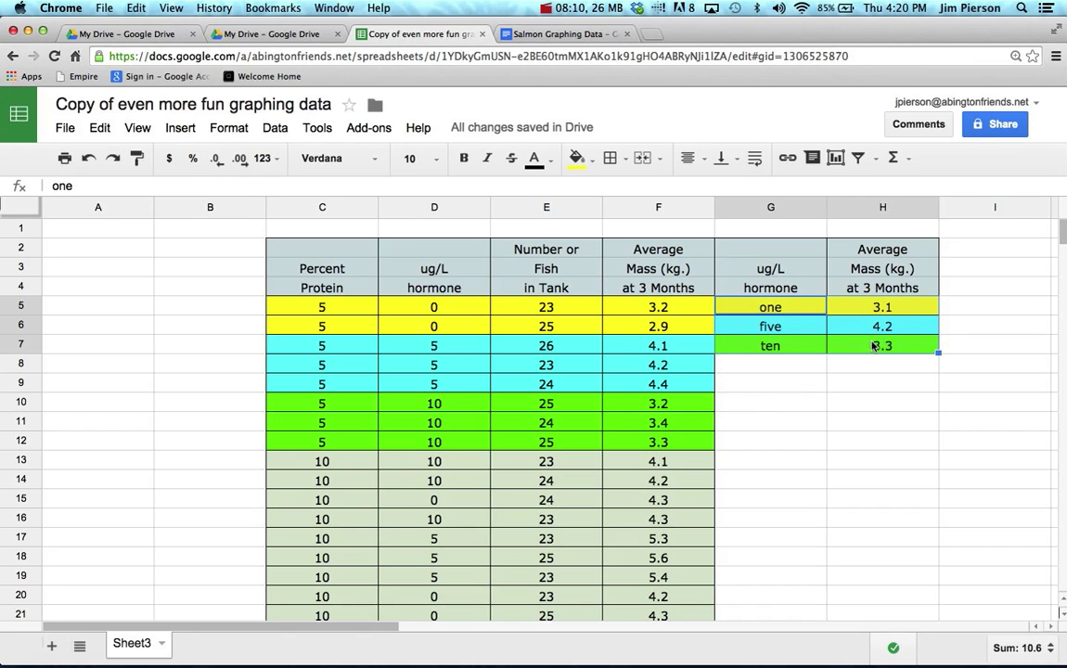
click(835, 158)
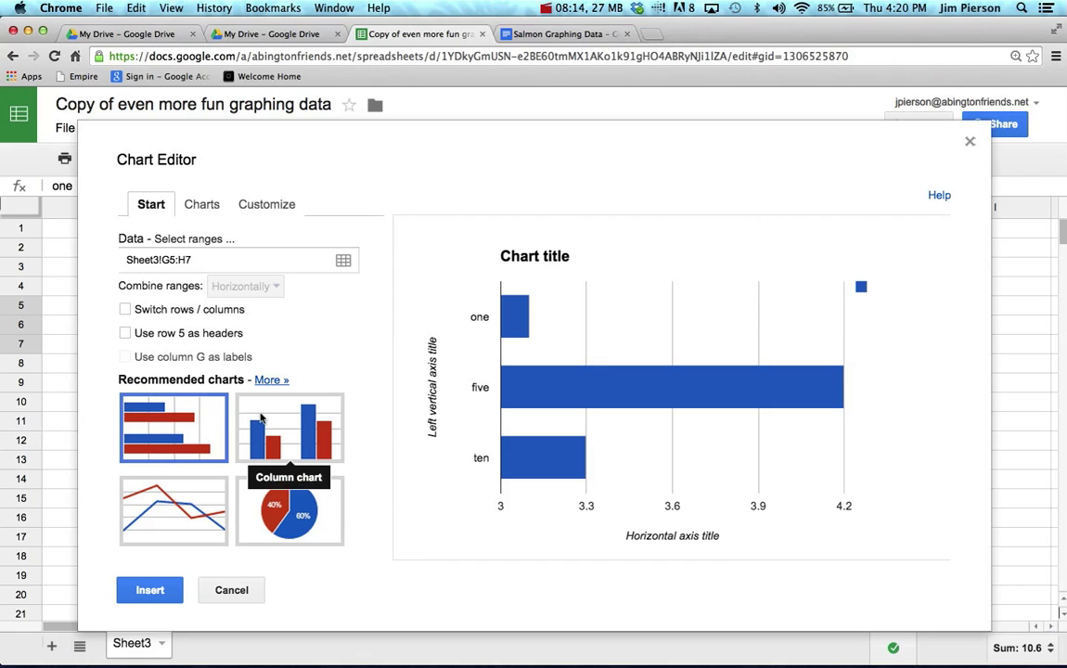
click(264, 420)
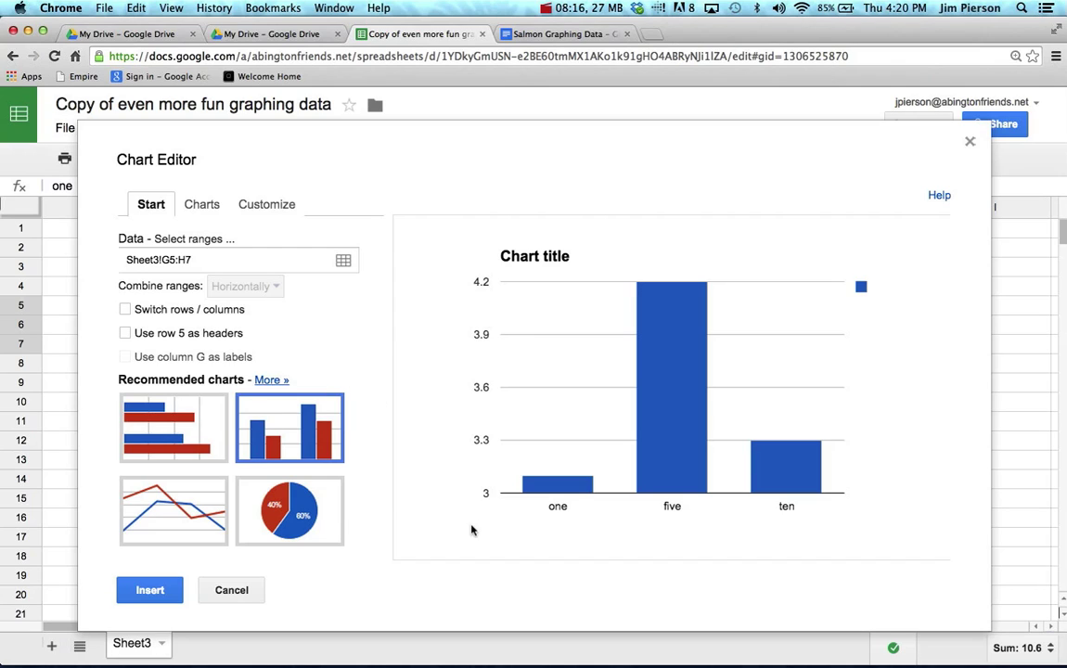
mouse_move(575, 496)
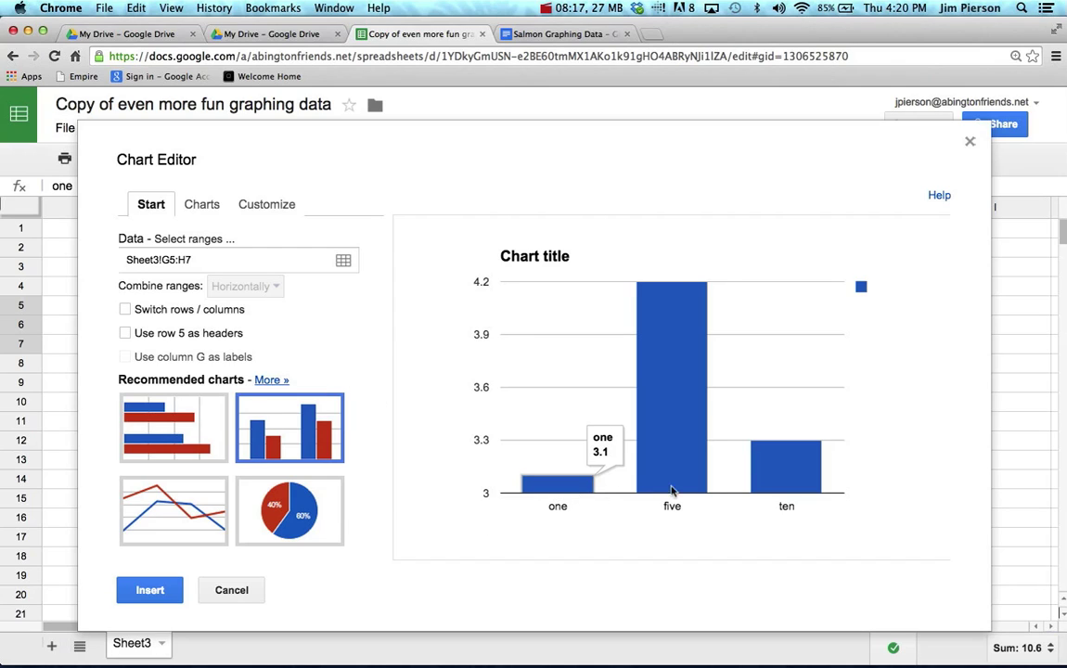
mouse_move(677, 495)
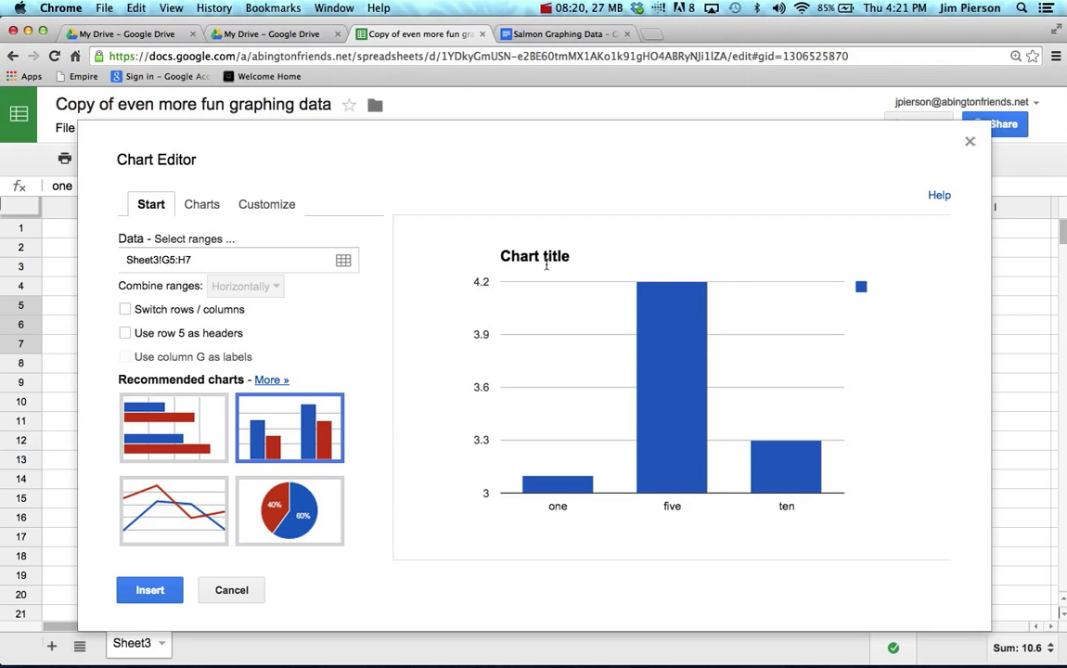
Try the placeholder title "wow w epwfewf" on the column chart, and close the chart editor without inserting the chart
click(274, 207)
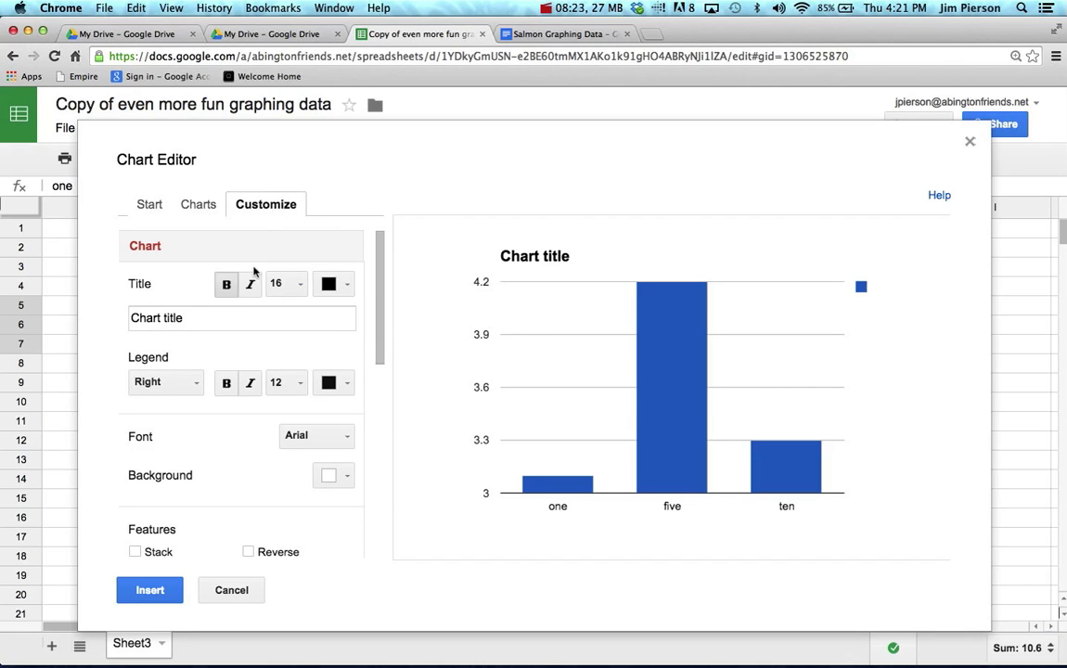
click(218, 318)
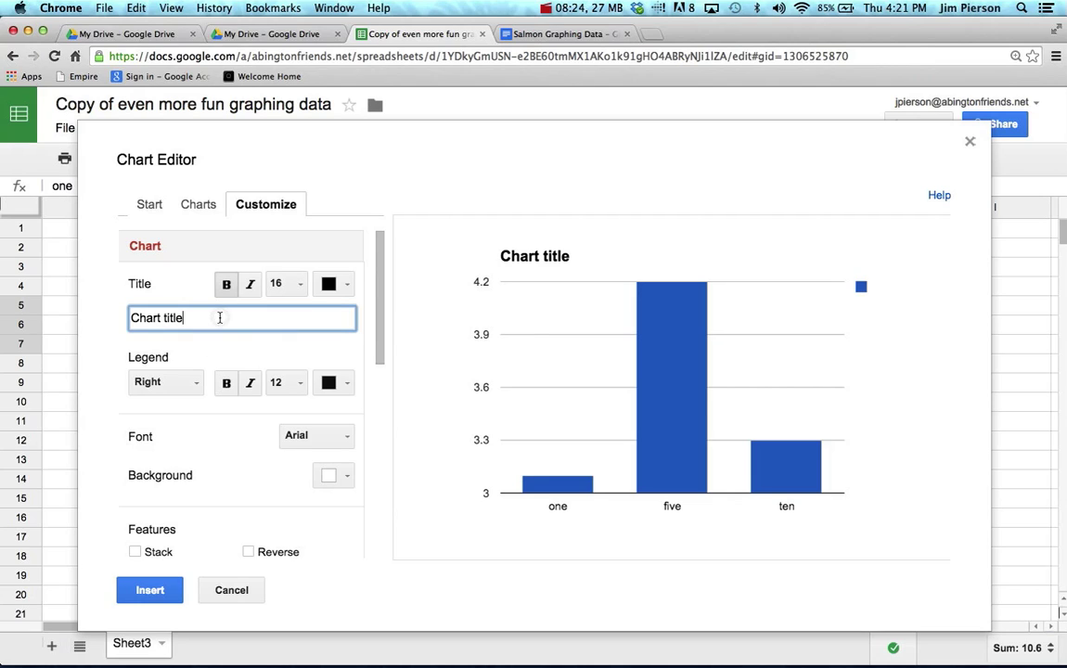
key(BackSpace)
key(BackSpace)
key(BackSpace)
key(BackSpace)
key(BackSpace)
key(BackSpace)
key(BackSpace)
key(BackSpace)
key(BackSpace)
key(BackSpace)
key(BackSpace)
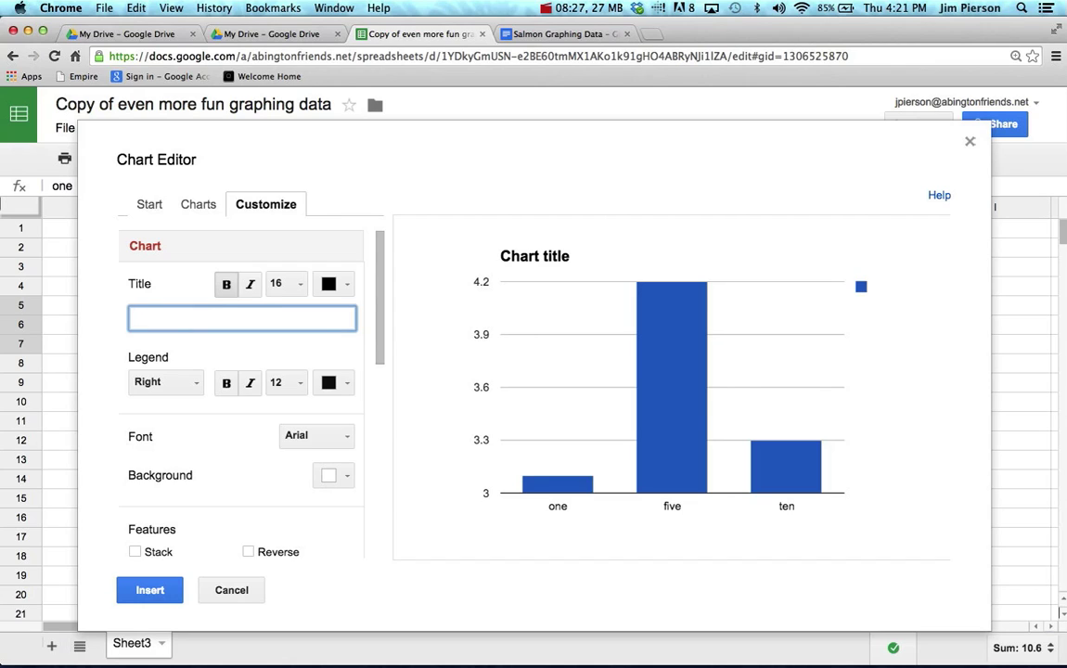
text(wow w epwfewf)
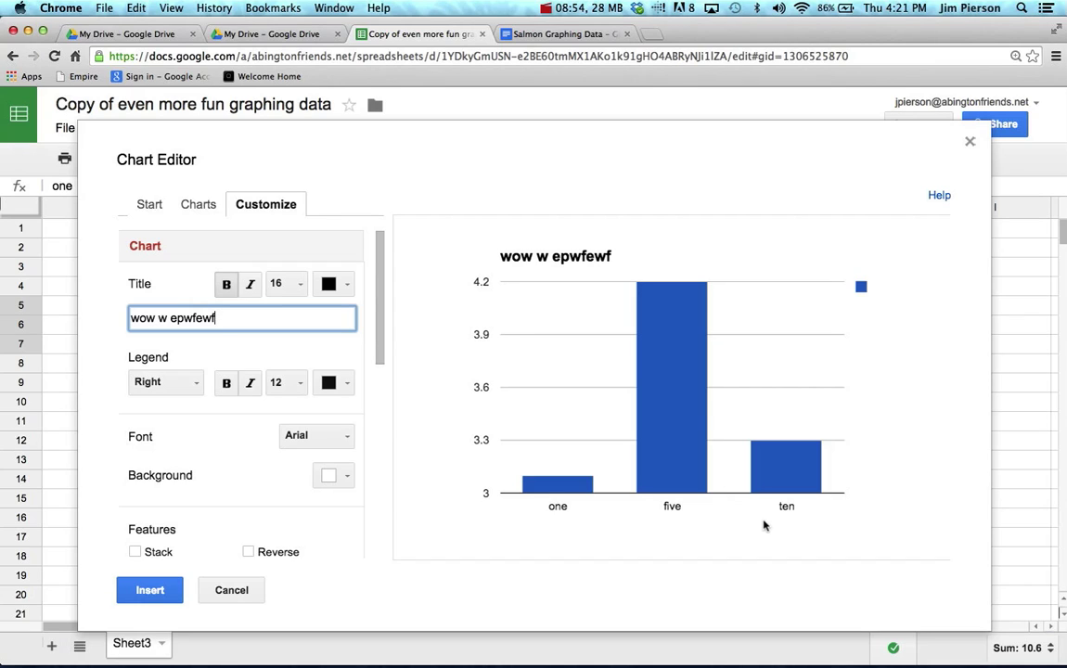
click(972, 141)
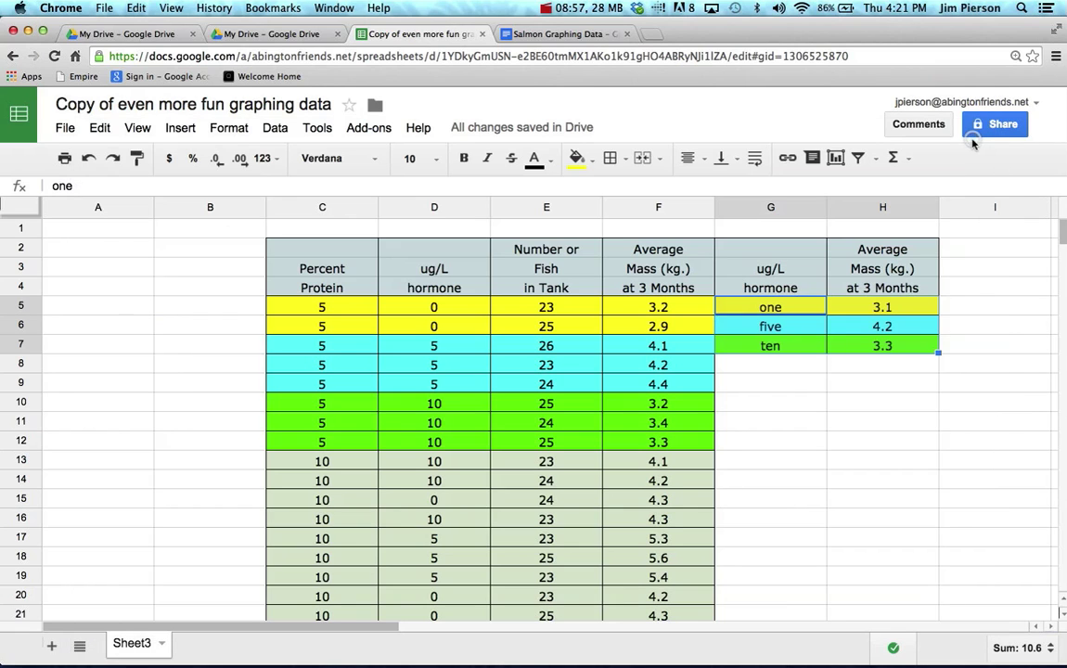
Duplicate the summary table from G3:H7 into the empty cells starting at G10
click(860, 442)
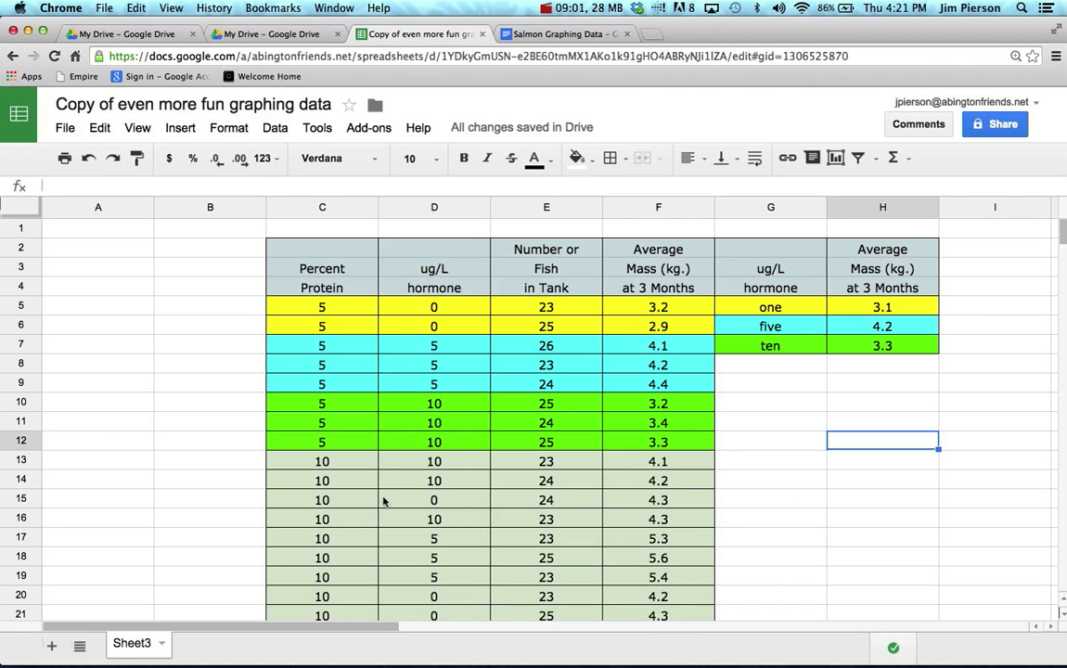
scroll(500, 522, down, 3)
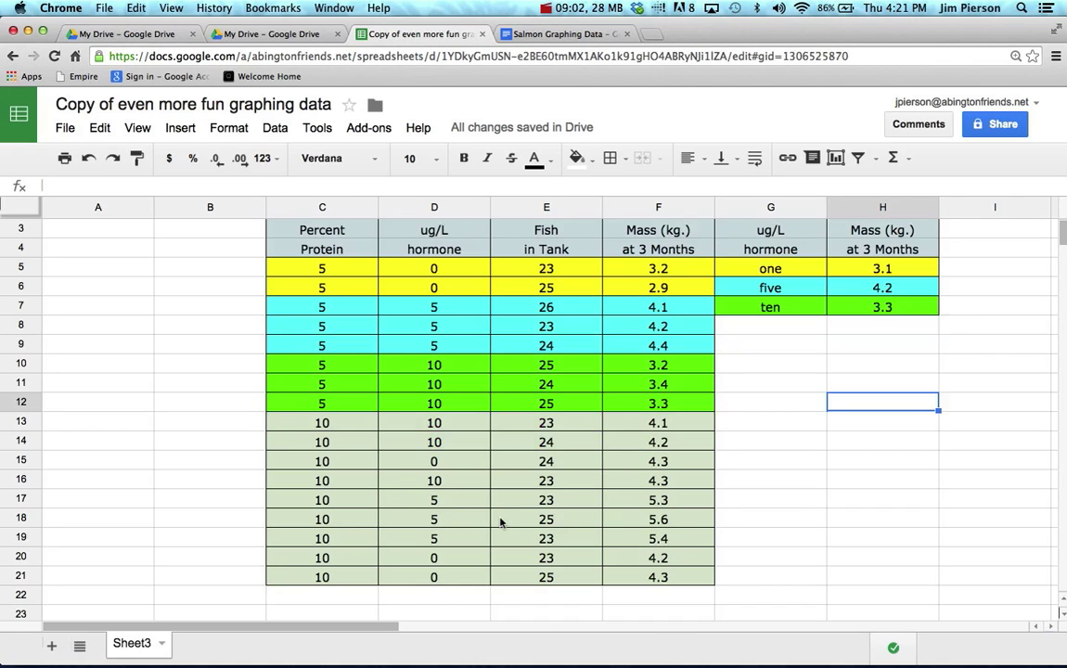
scroll(500, 522, up, 1)
click(870, 477)
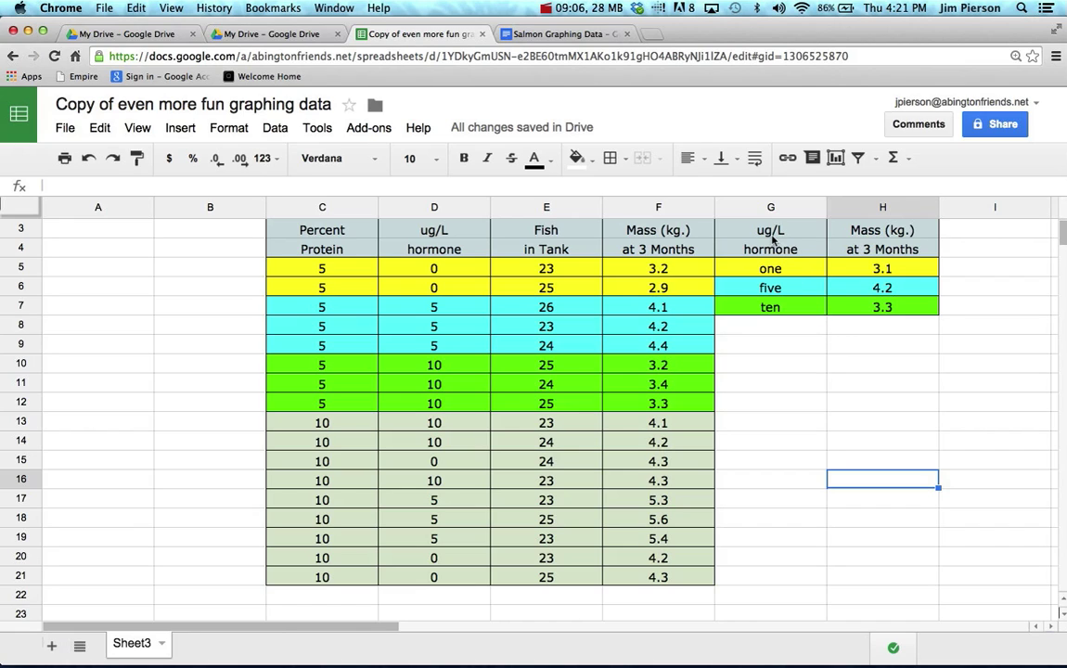
drag(773, 239, 888, 308)
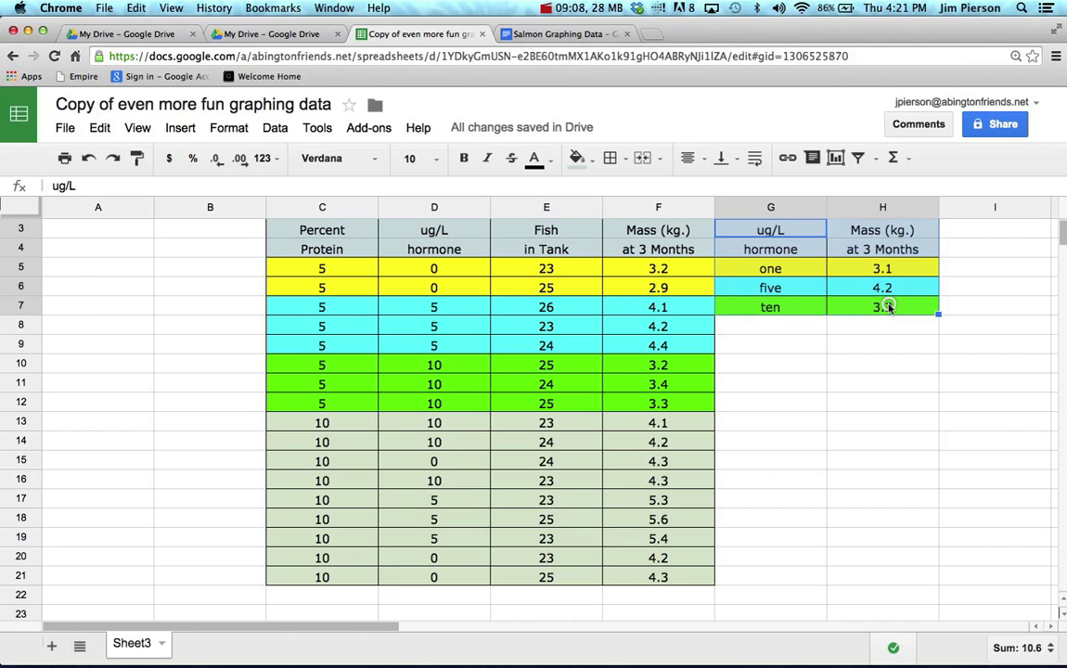
key(super+c)
click(797, 371)
key(super+v)
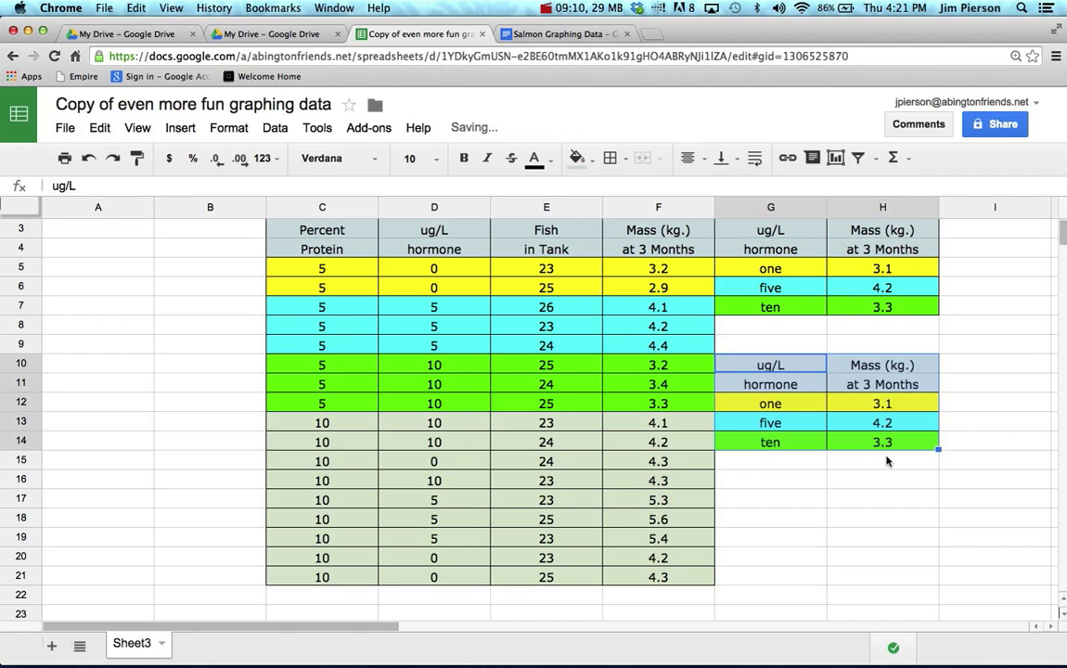
click(884, 499)
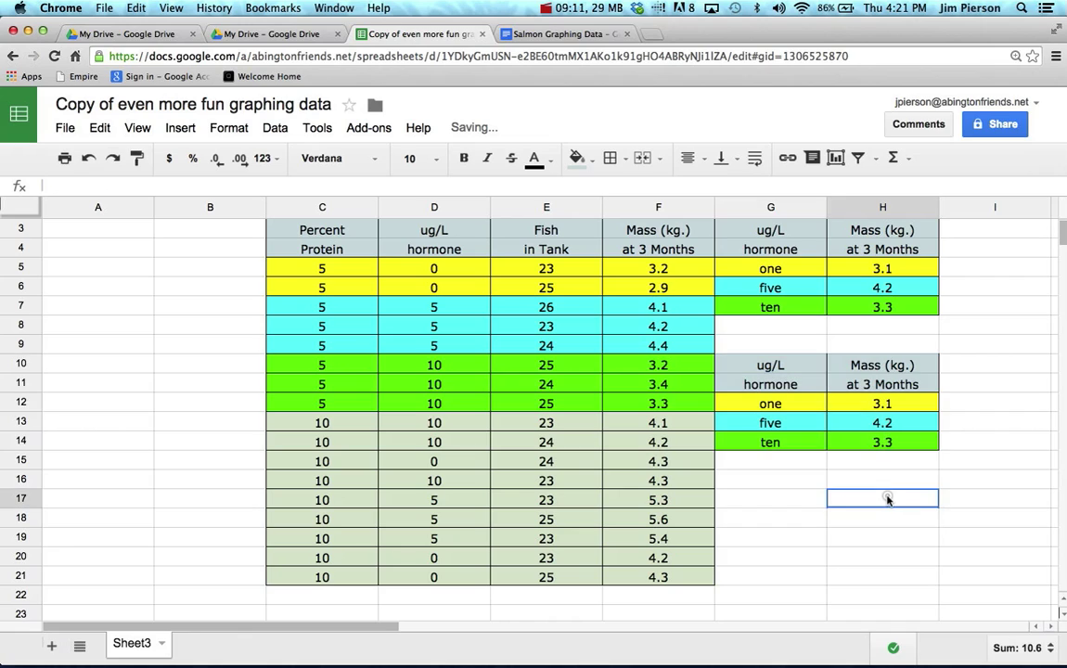
Replace the hormone words in G12, G13 and G14 of the duplicated table with the numbers 1, 5 and 10
click(780, 411)
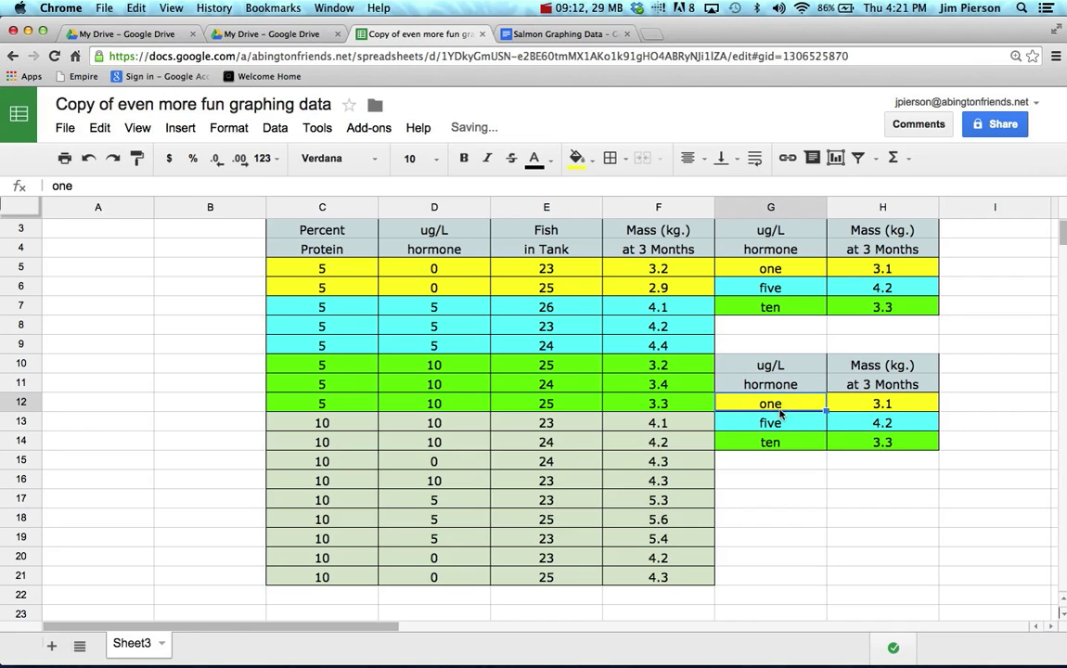
text(1)
key(Return)
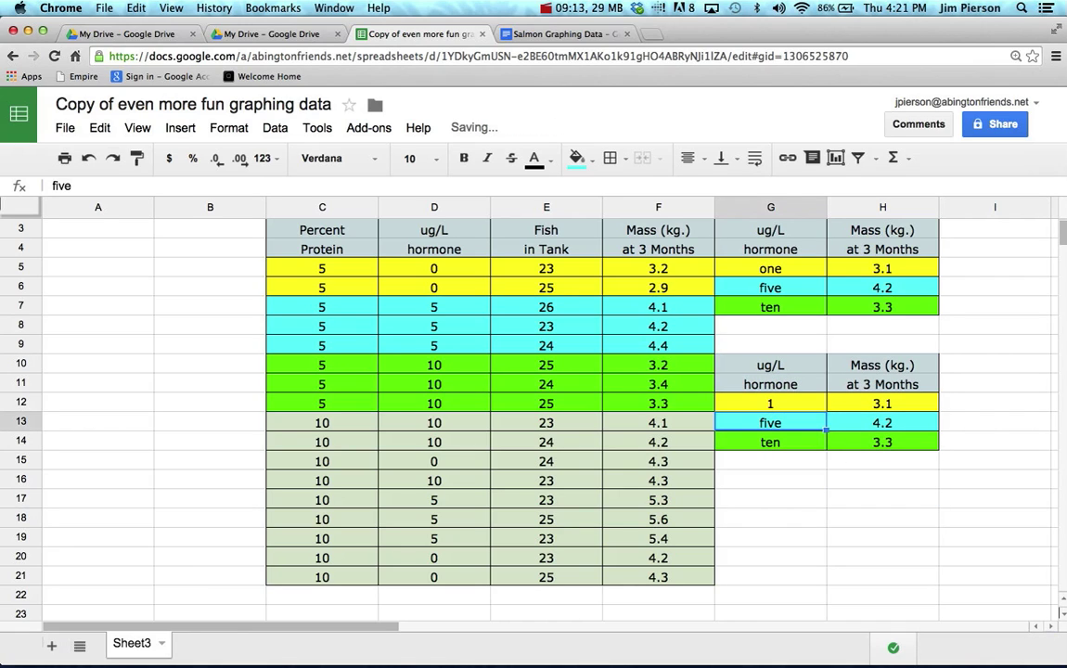
text(2)
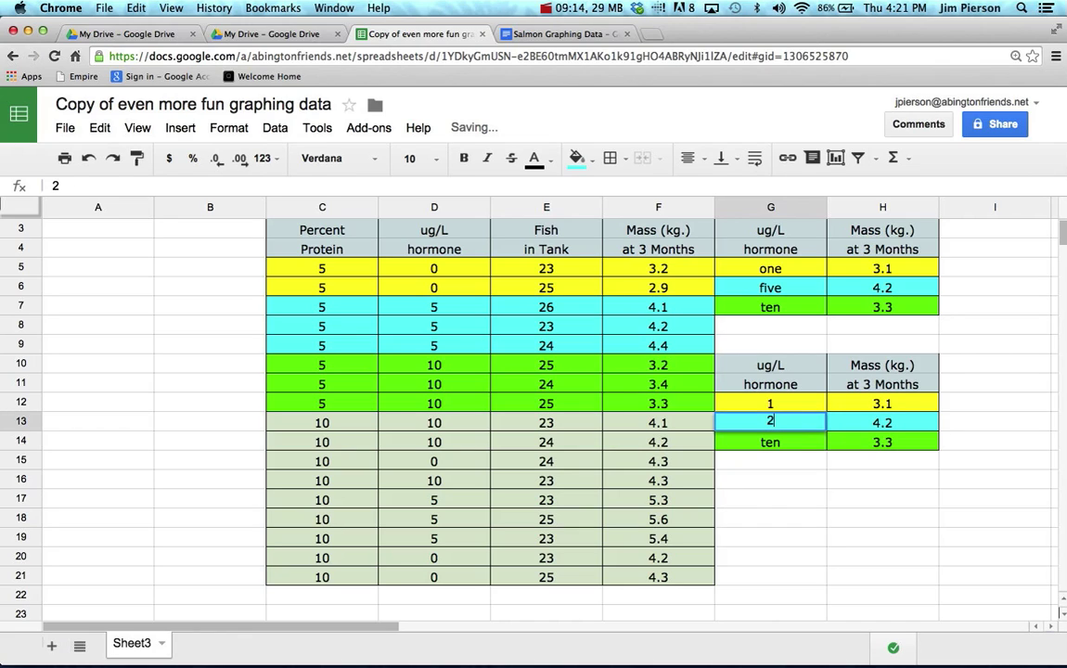
key(BackSpace)
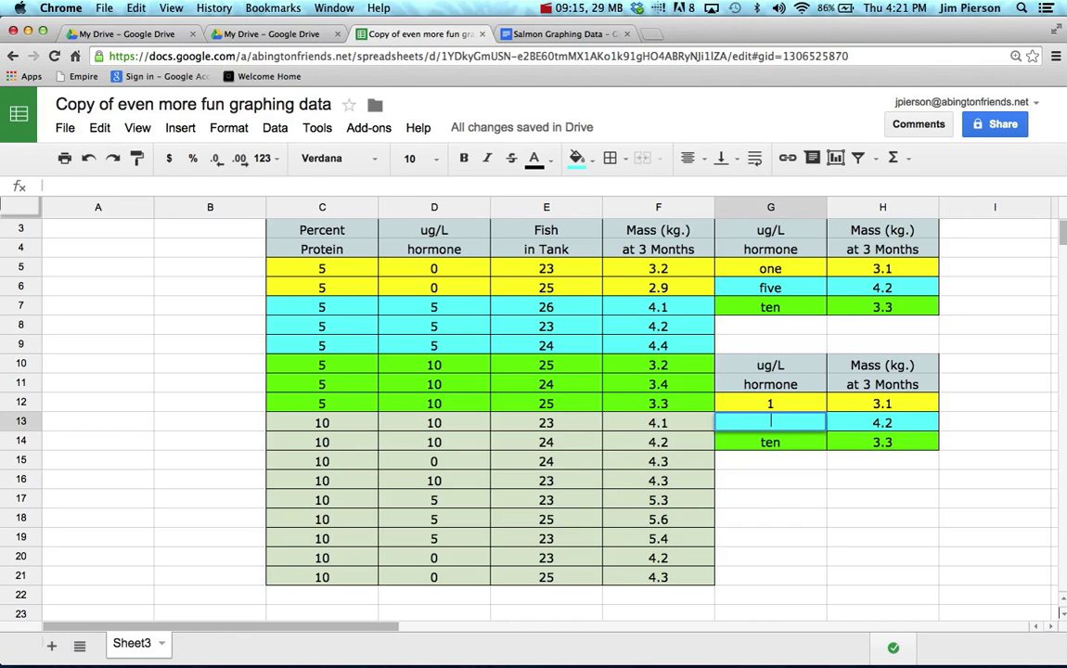
text(5)
key(Return)
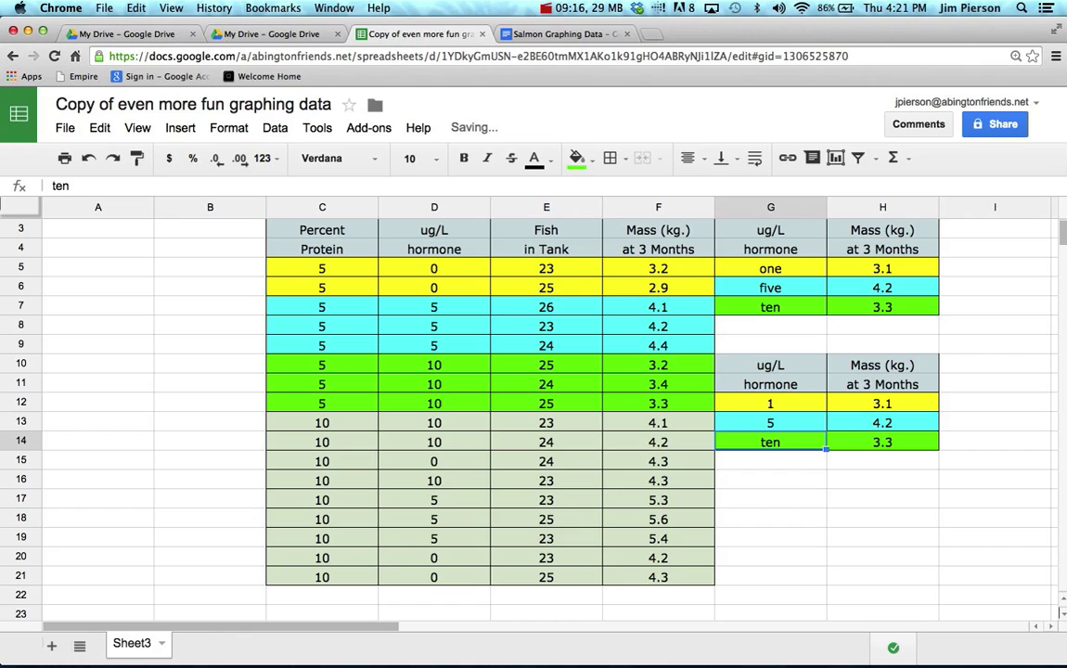
text(10)
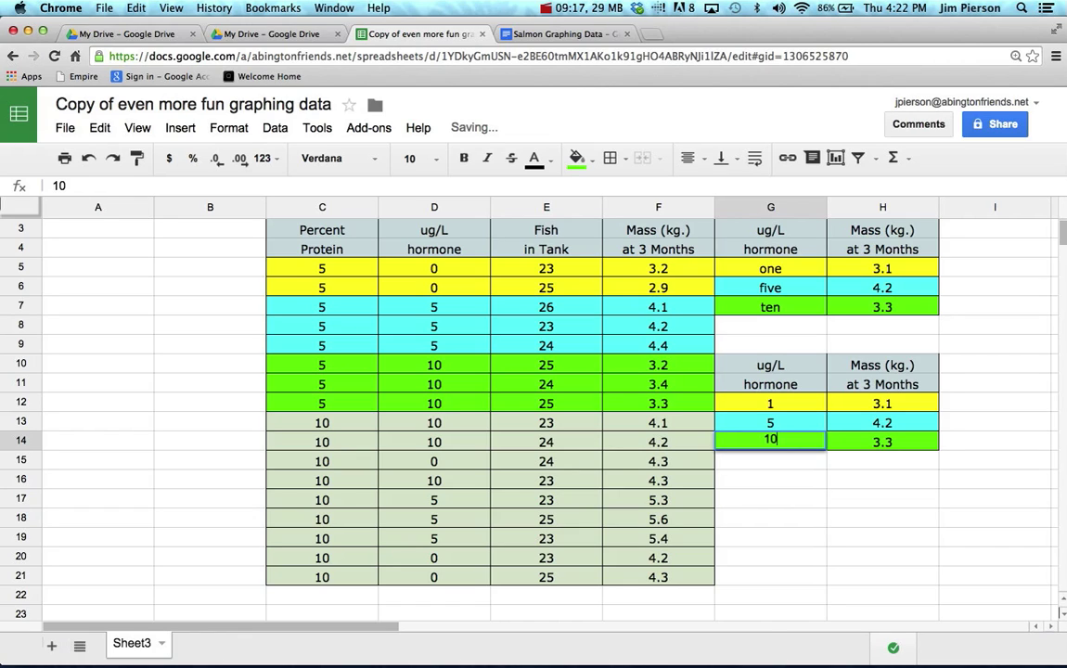
click(731, 477)
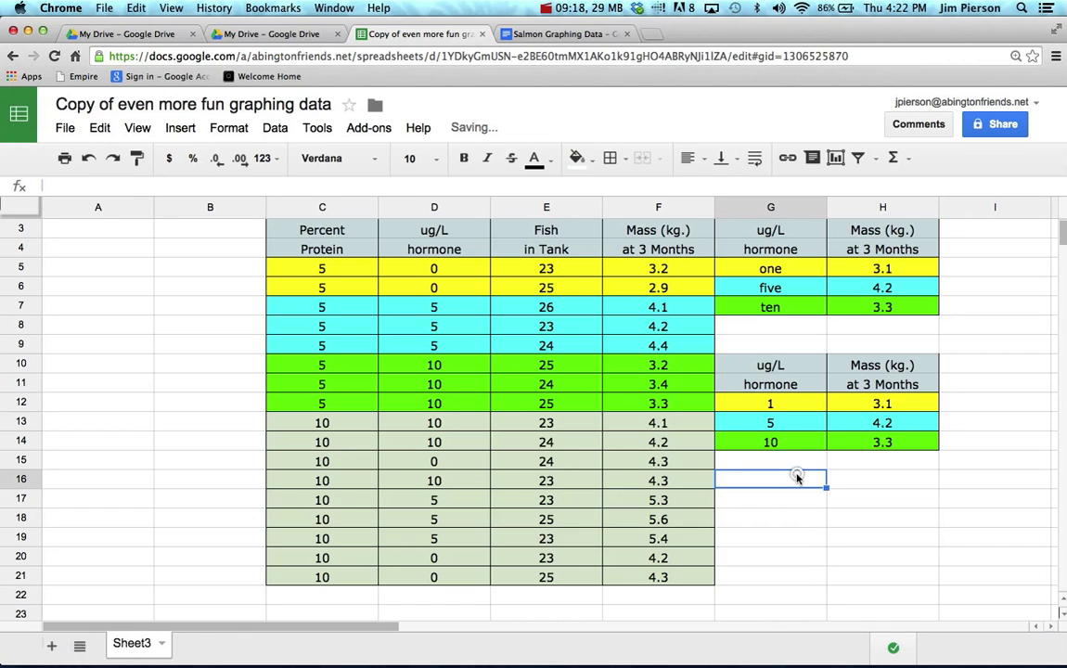
Enter the yellow row's hormone level in G12 as the text formula ="1"
click(774, 406)
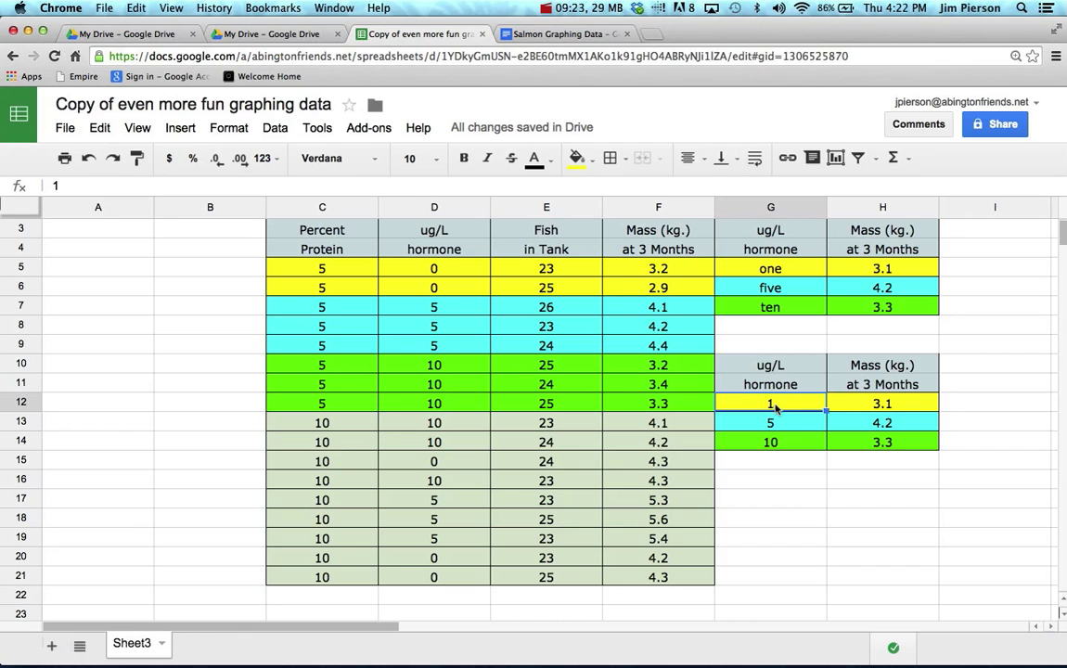
text(=)
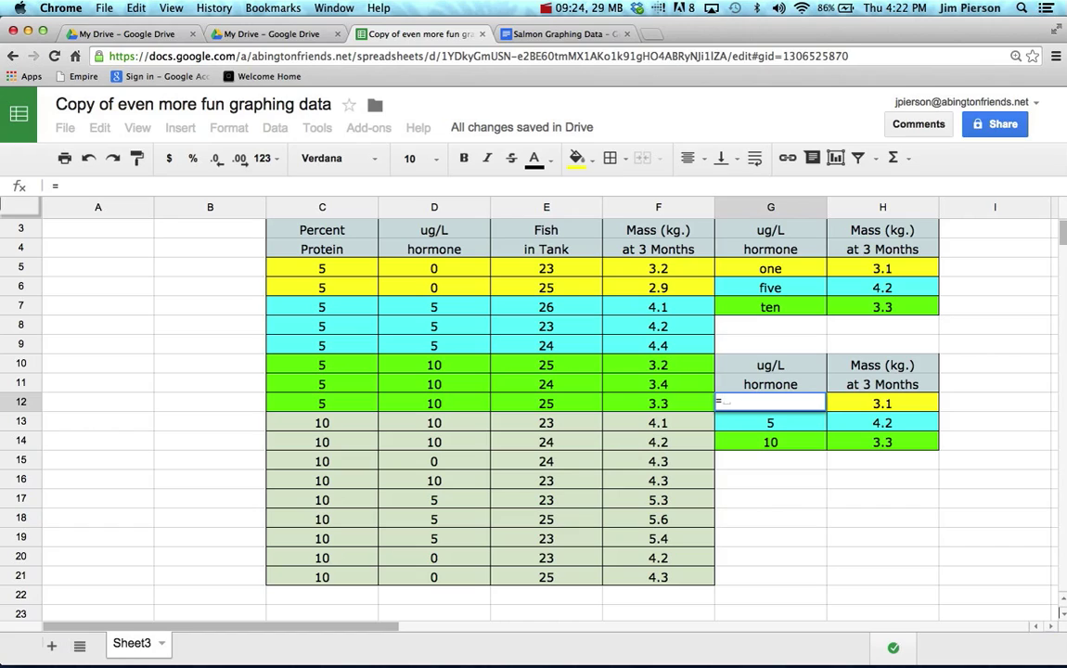
text(")
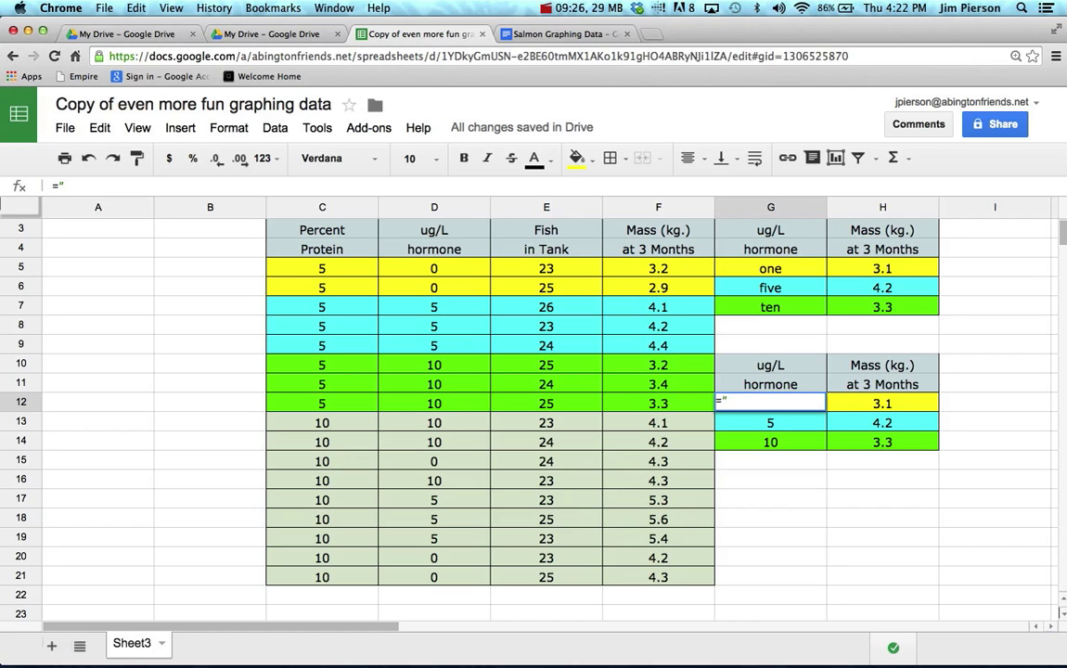
text(1")
key(Return)
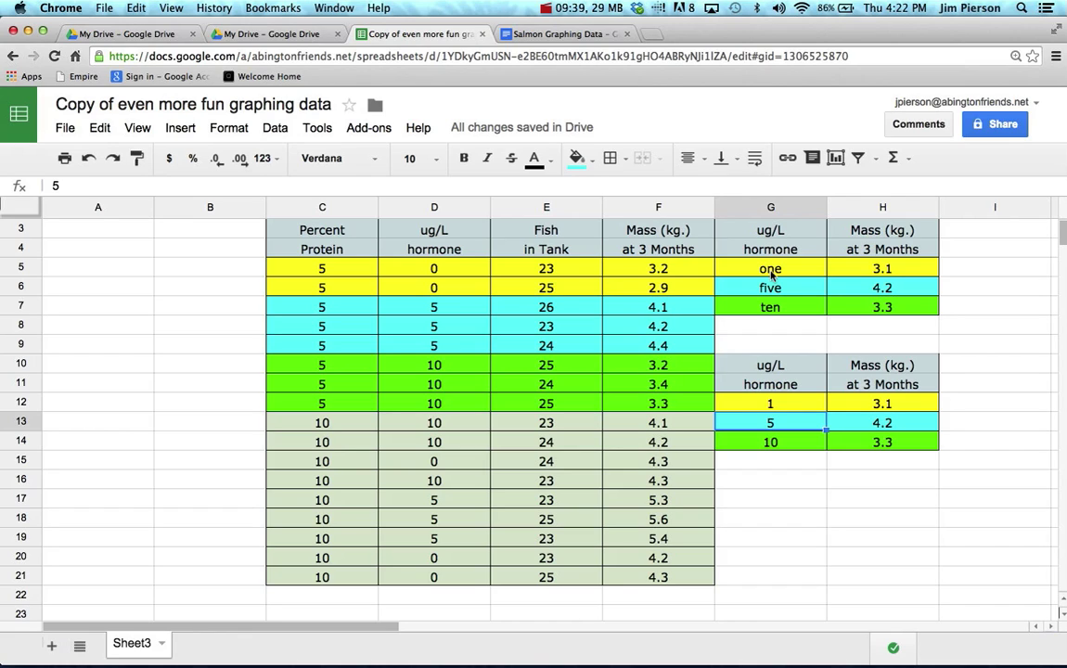
Enter the cyan row's hormone level in G13 as the text formula ="5"
click(774, 424)
click(771, 424)
text(=)
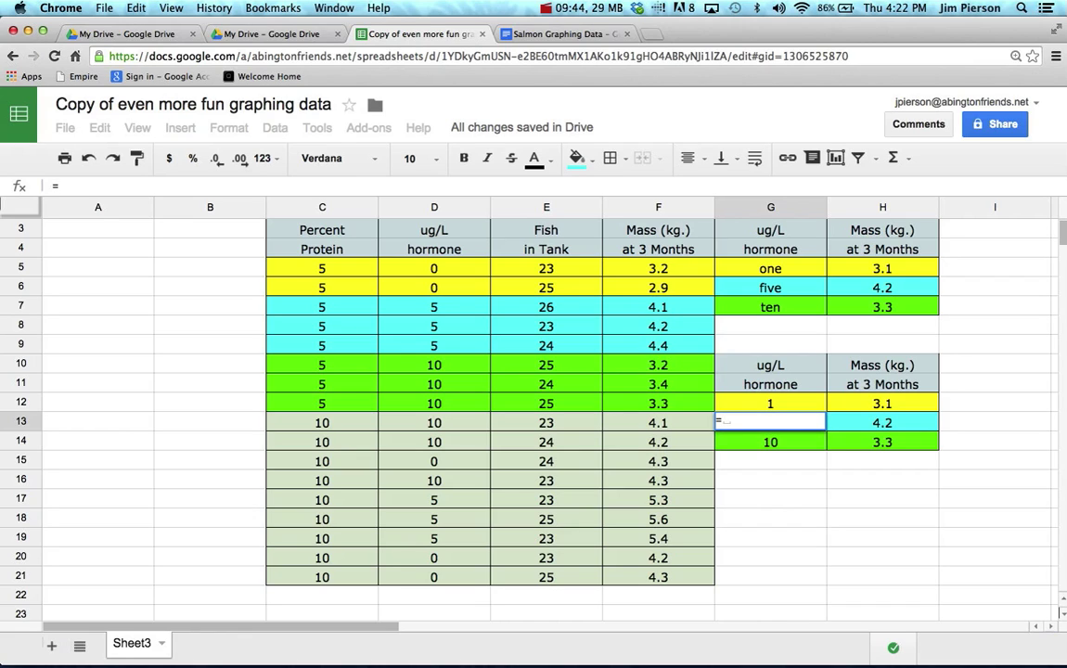
text(")
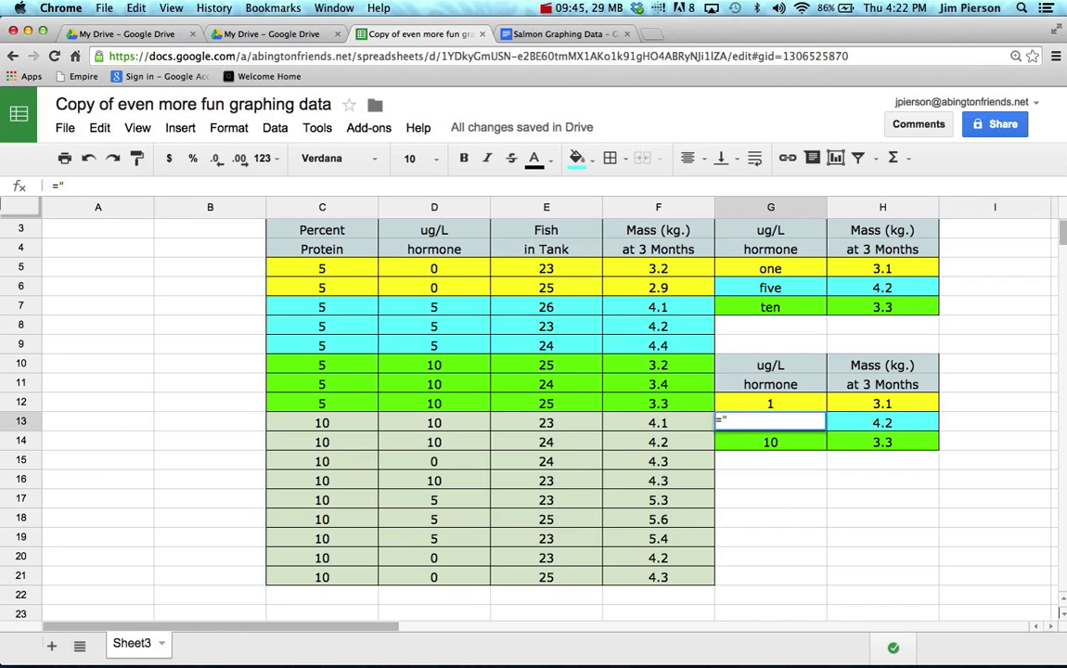
text(5")
key(Return)
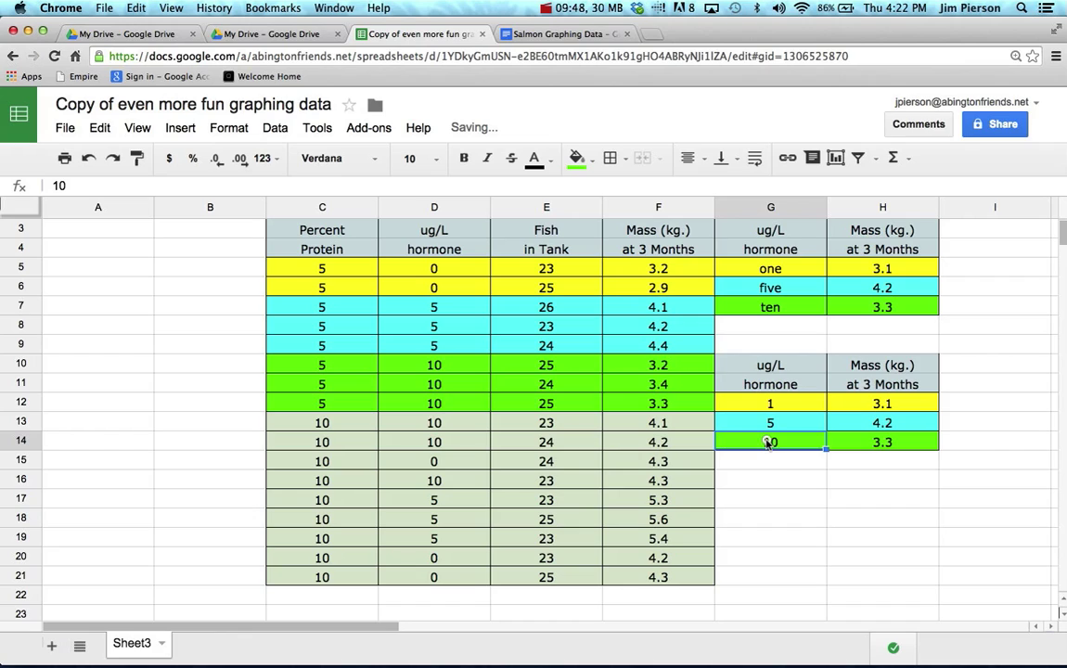
Enter the sample text formula ="3873hwefhh" in G14, the green row's hormone cell
text(=)
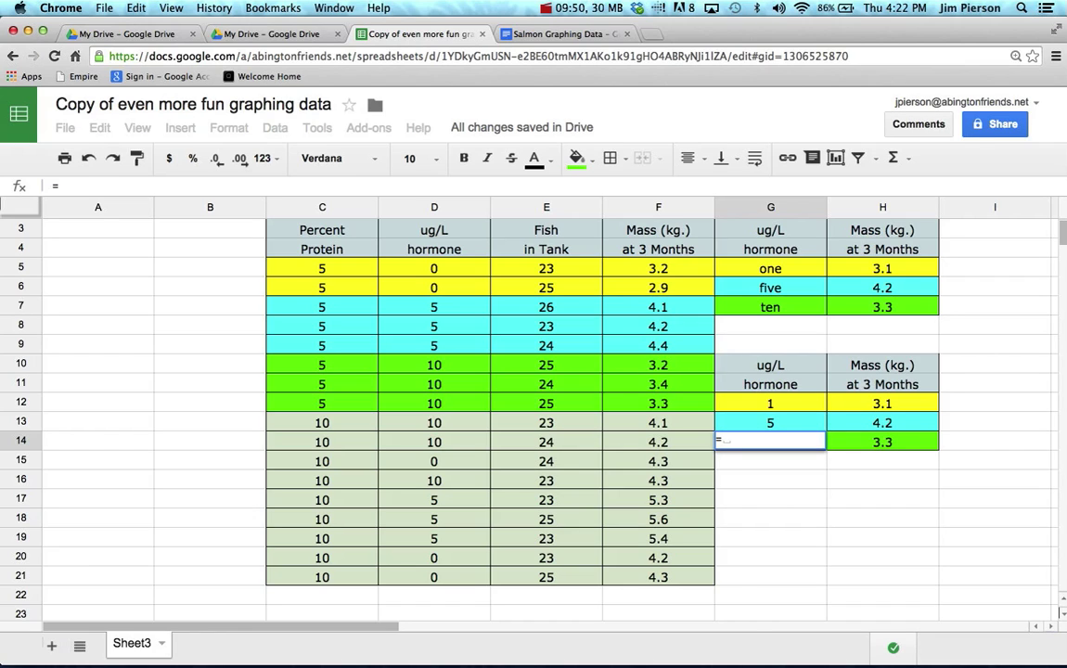
text(")
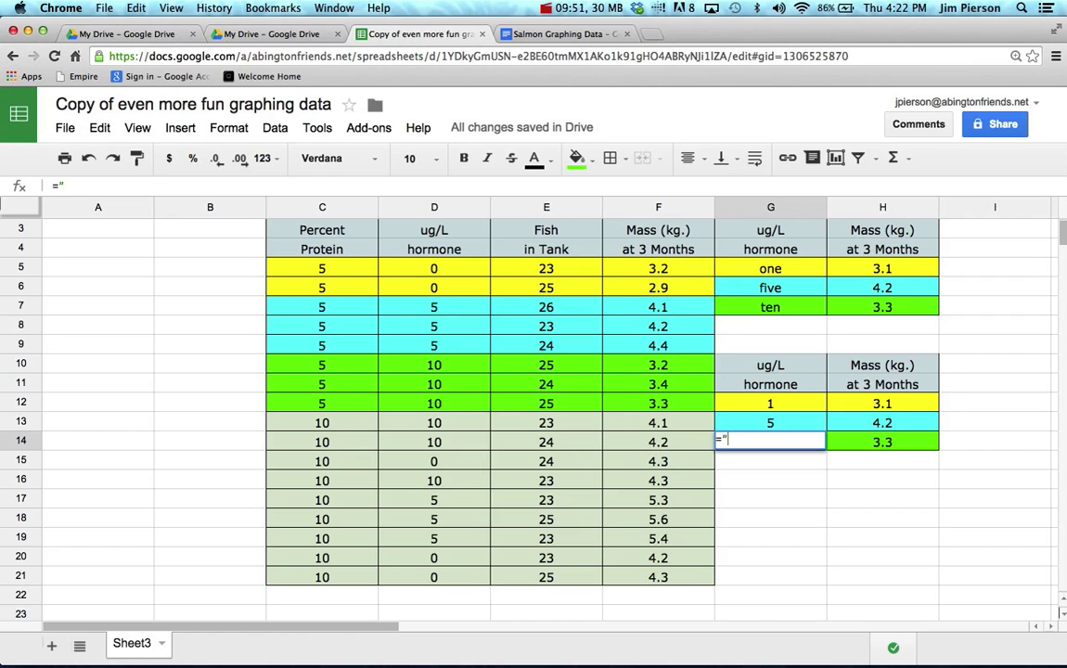
text(3873hwefhh)
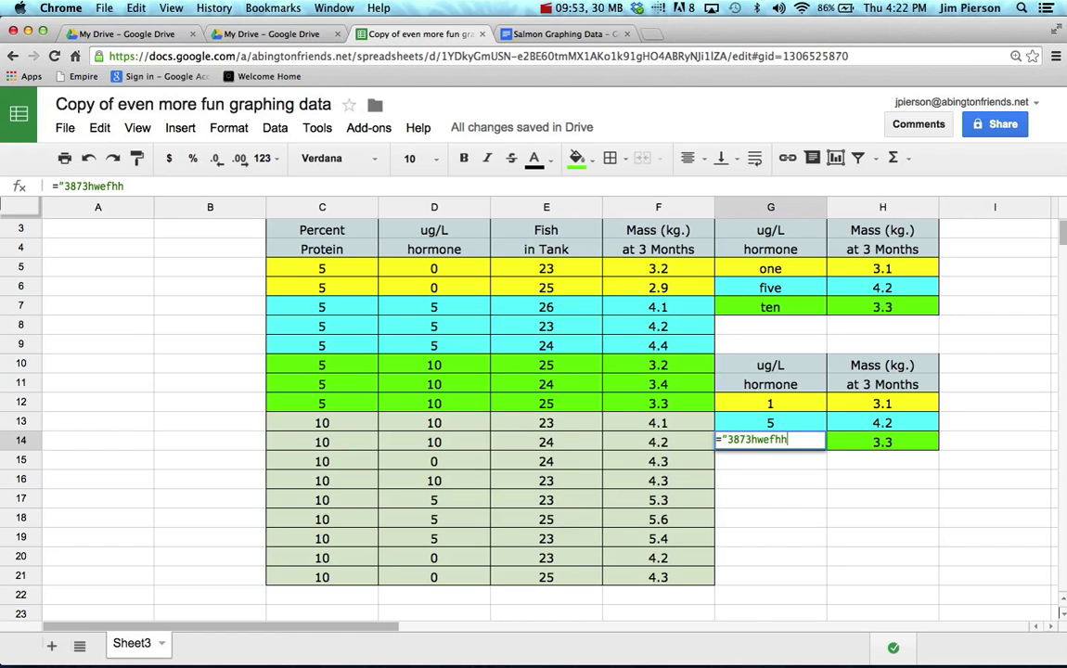
text(")
key(Return)
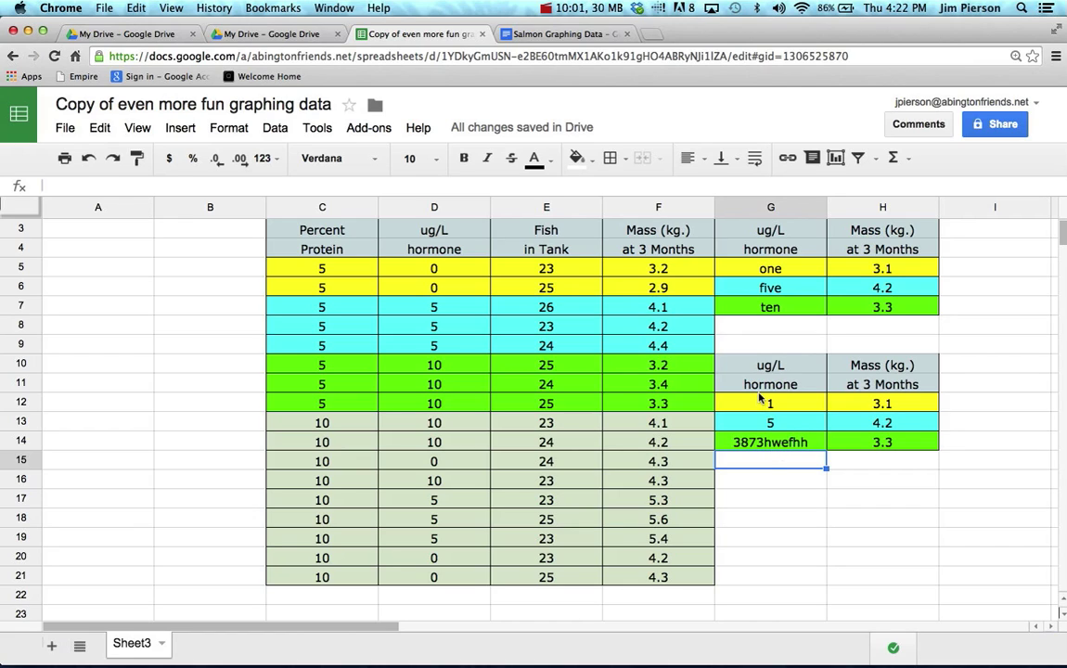
Replace the sample text in G14, the green row's hormone cell, with the text formula ="10"
click(759, 446)
double_click(759, 447)
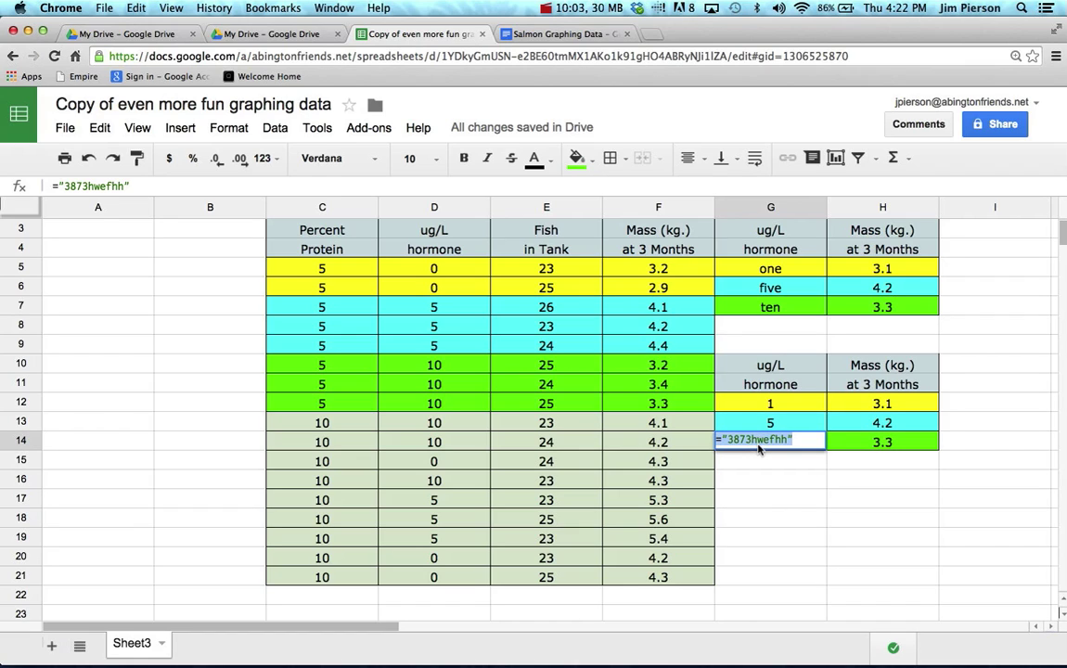
text(=)
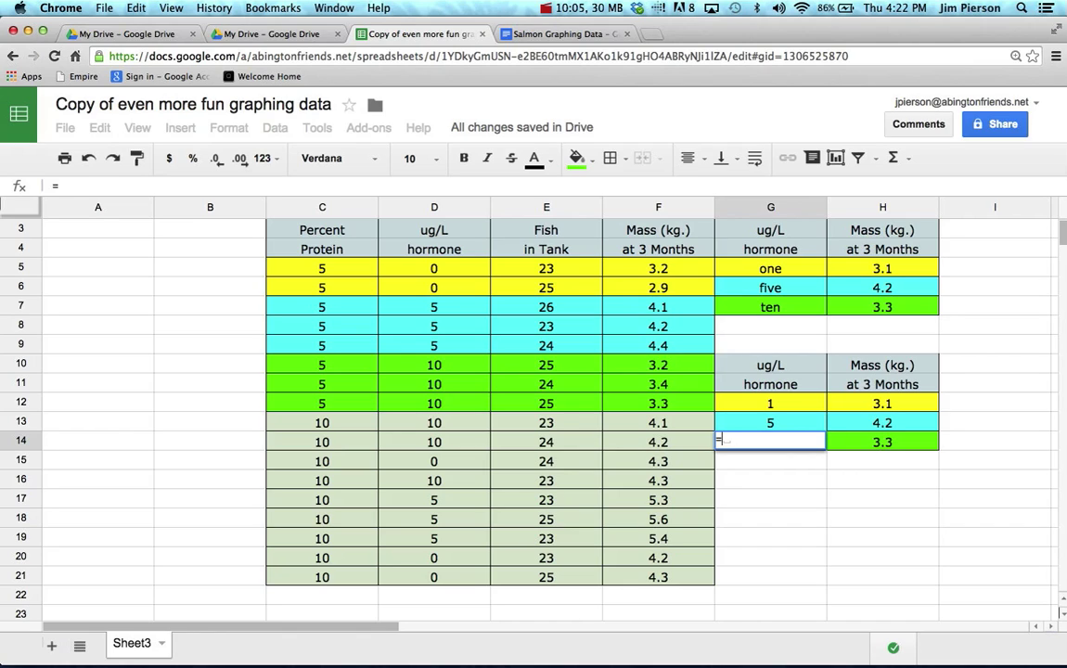
text(")
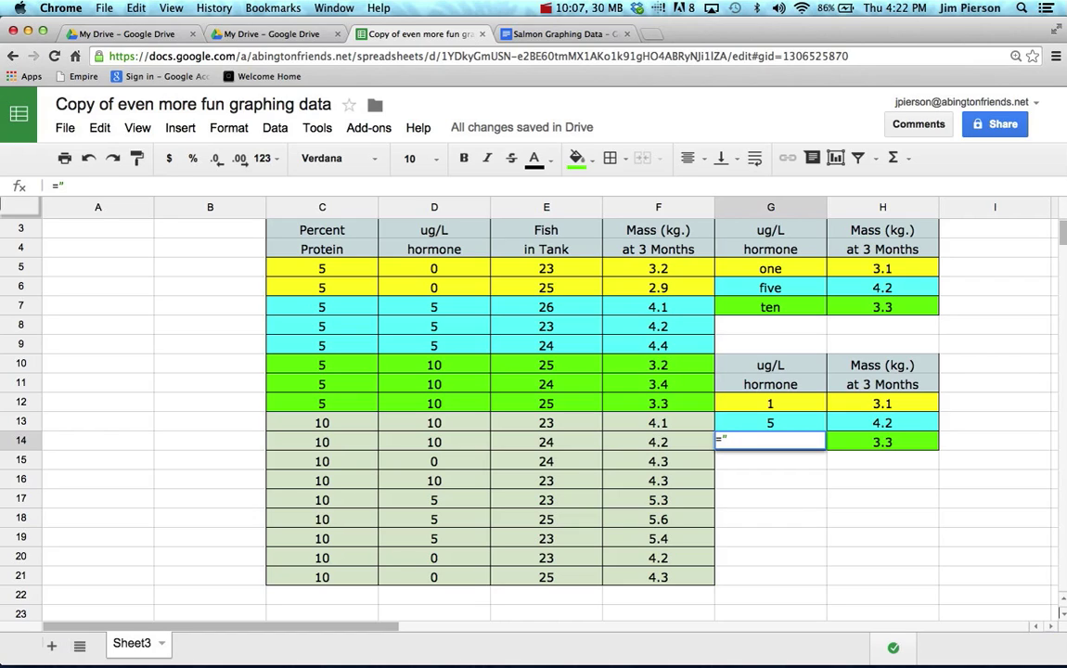
text(10")
key(Return)
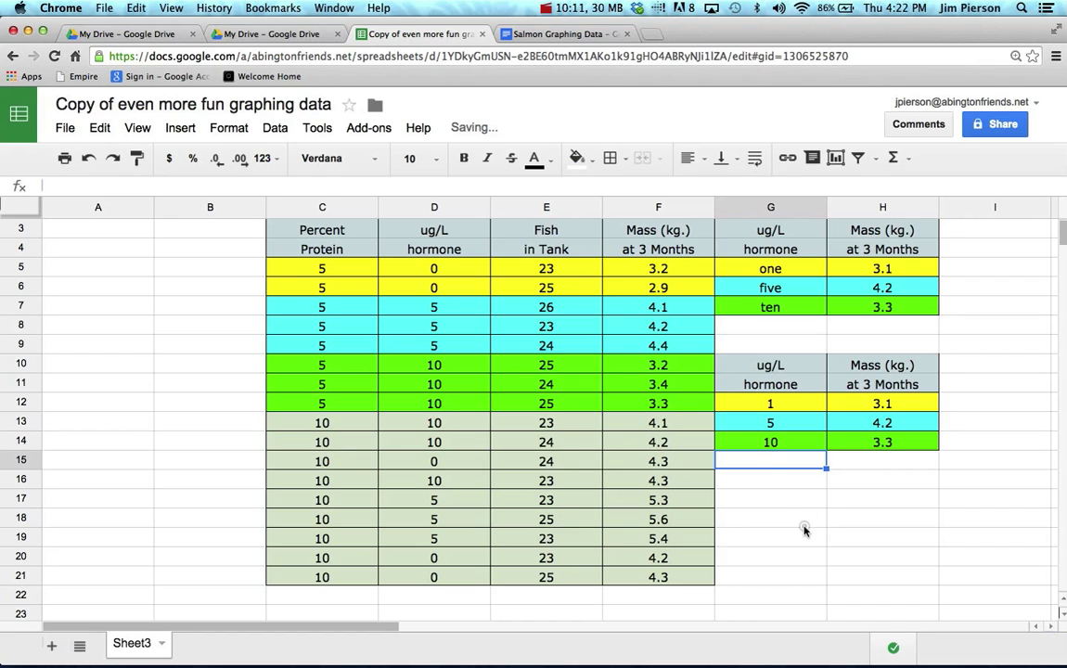
key(Down)
key(Down)
key(Down)
Preview the range G12:H14 as a column chart in the chart editor, and close it without inserting the chart
click(771, 406)
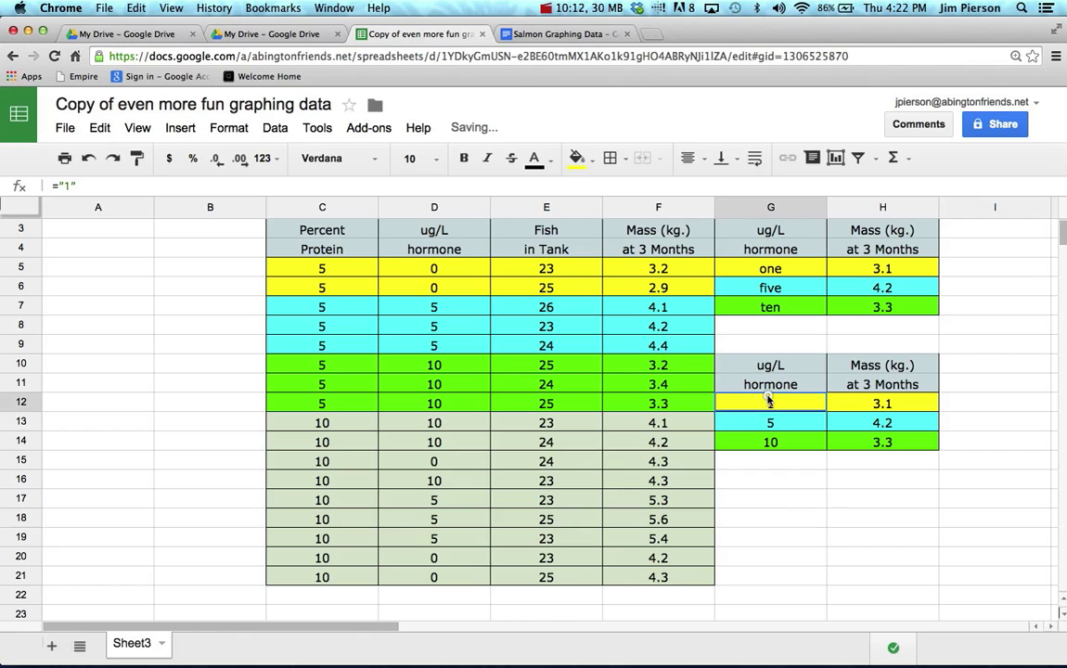
shift+click(886, 442)
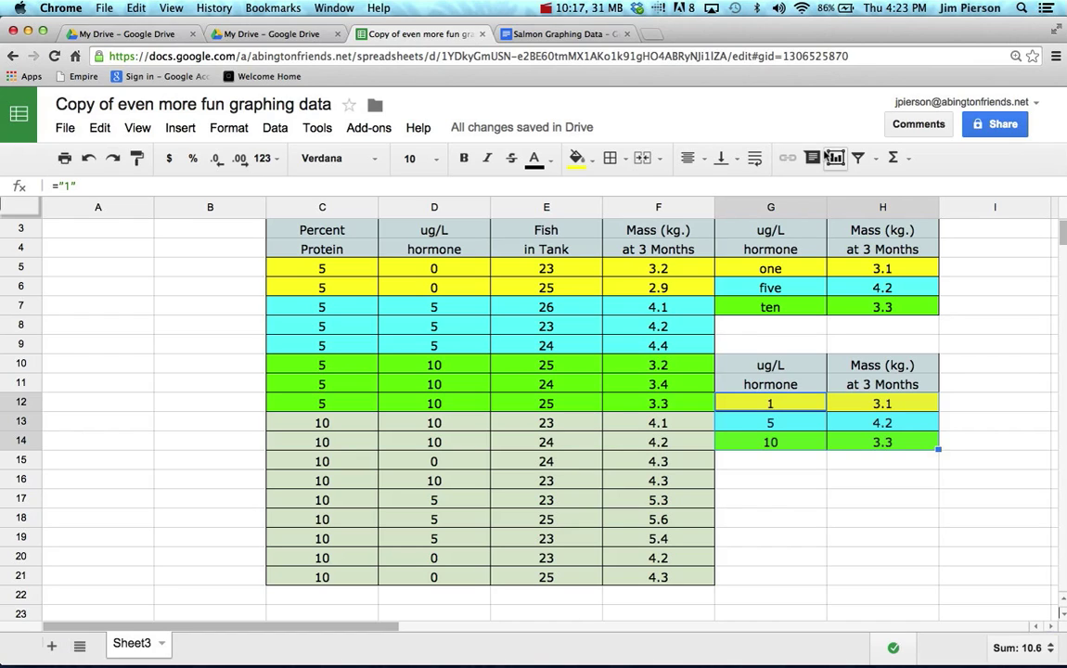
click(833, 158)
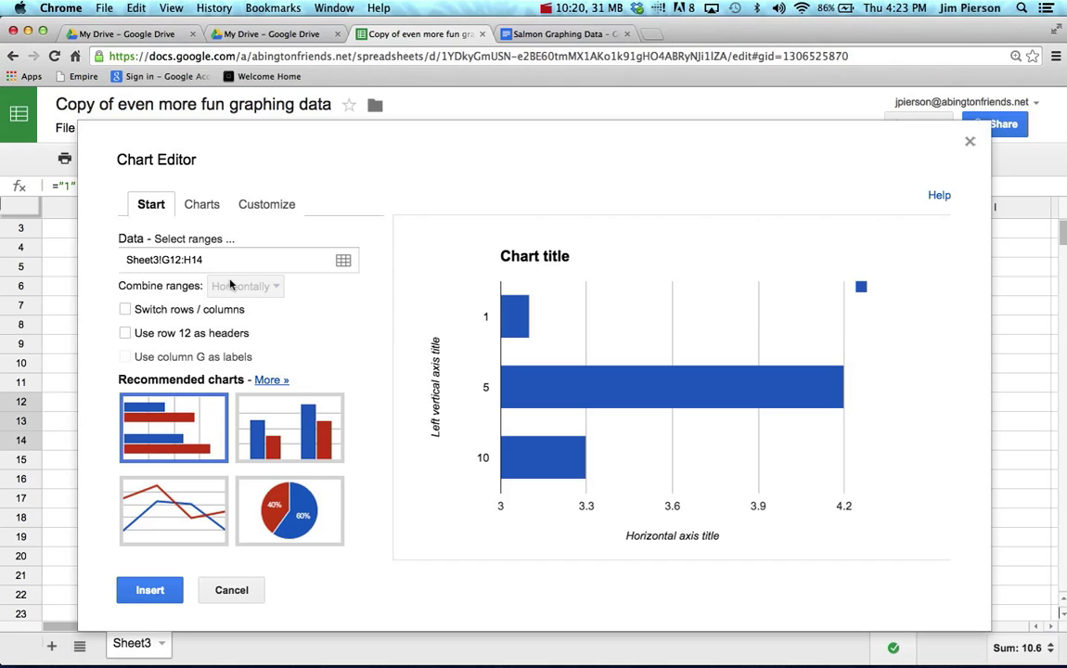
click(268, 438)
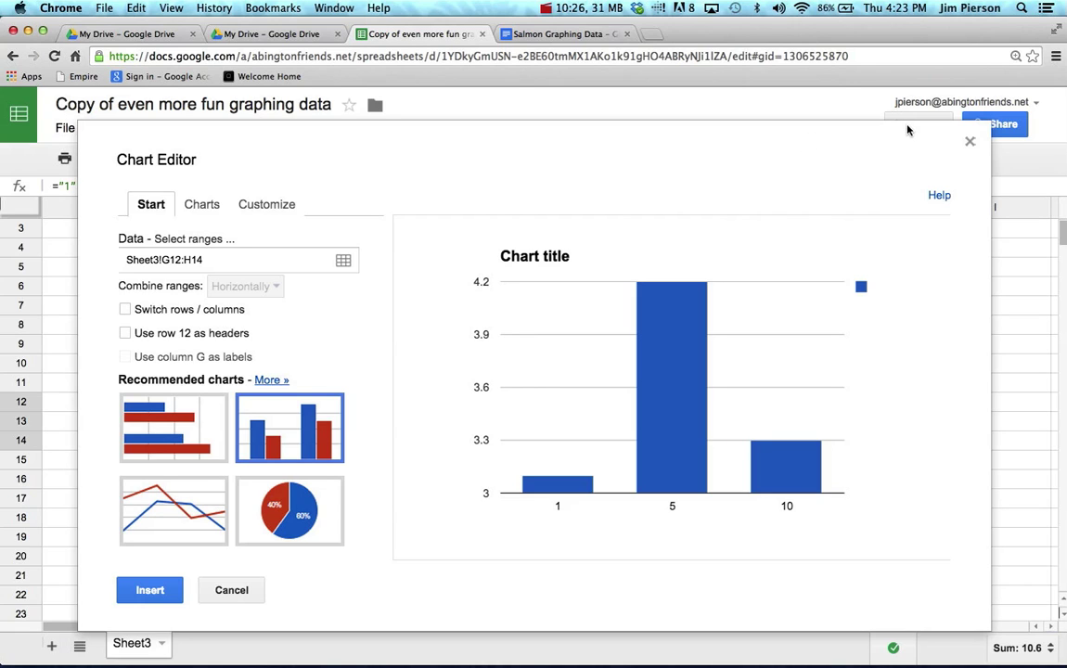
click(969, 141)
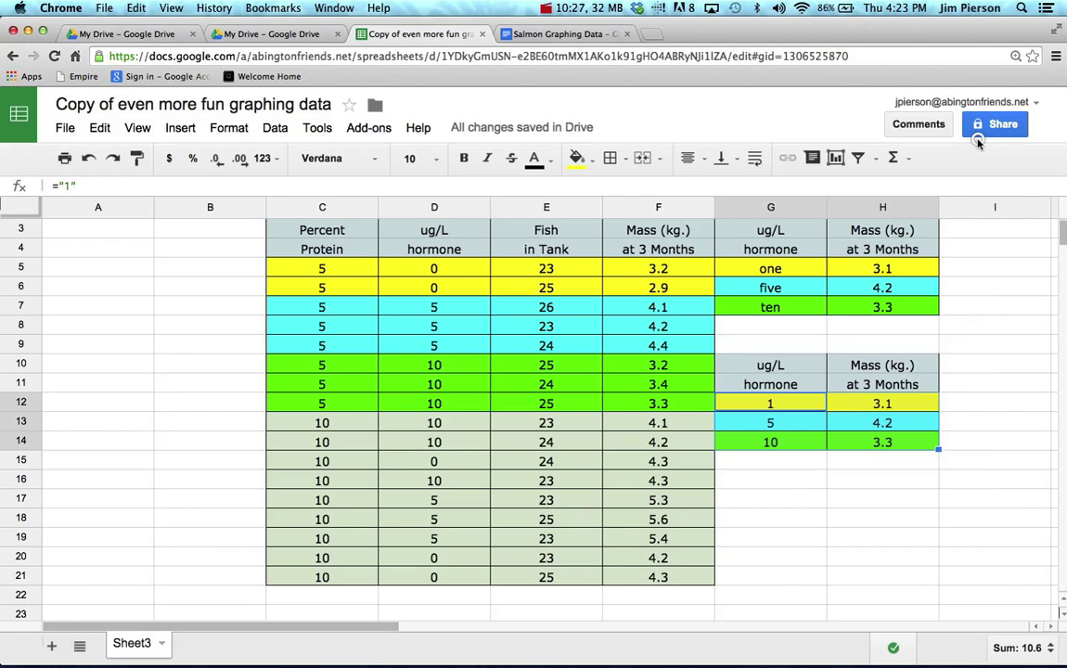